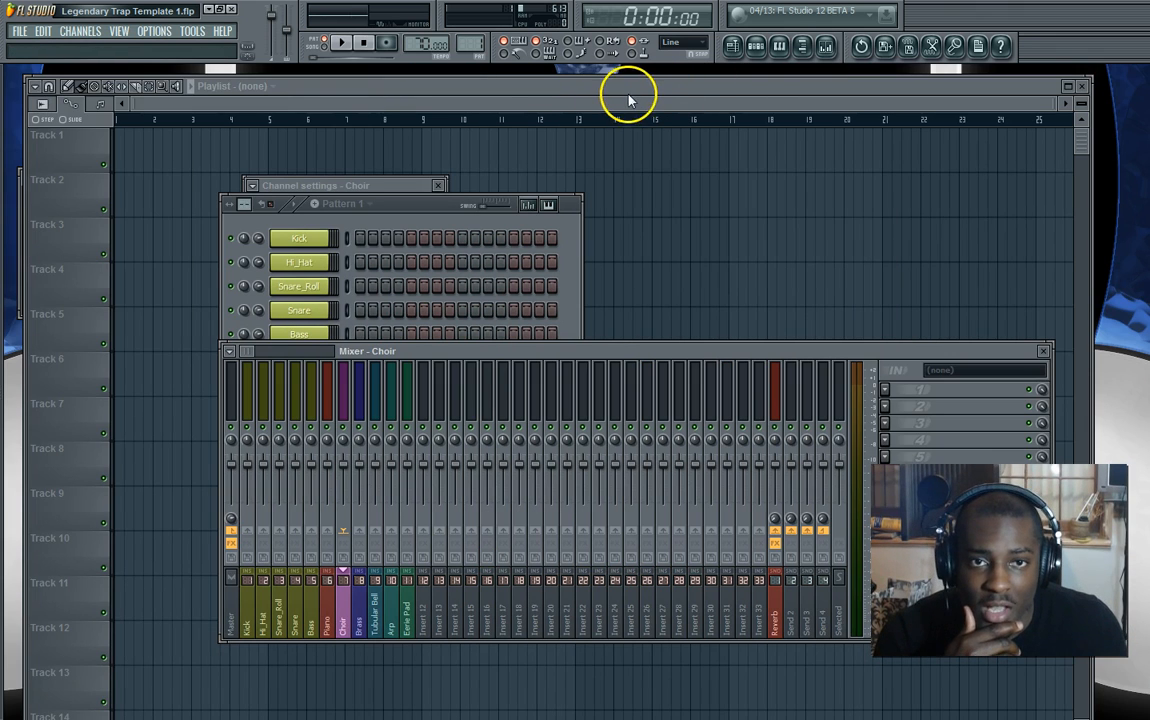
Bring the channel rack to the front and move it up and to the right, clear of most of the mixer
{"action": "left_click", "coordinate": [760, 46]}
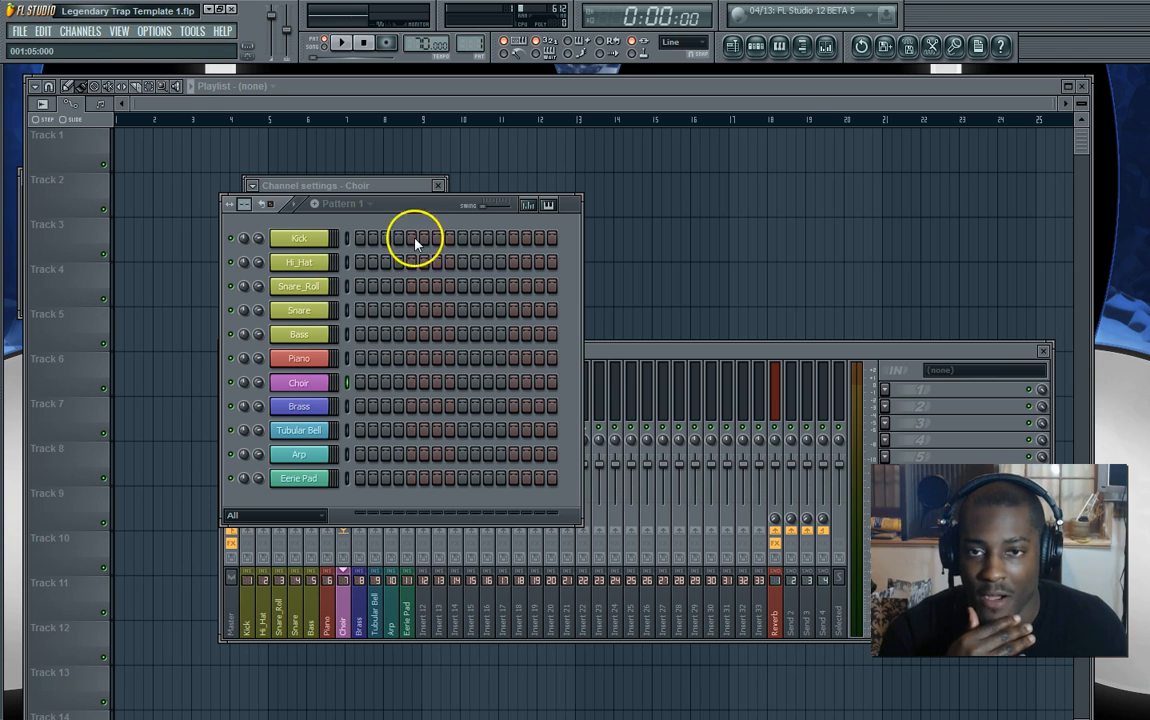
{"action": "left_click_drag", "start_coordinate": [410, 208], "coordinate": [600, 173]}
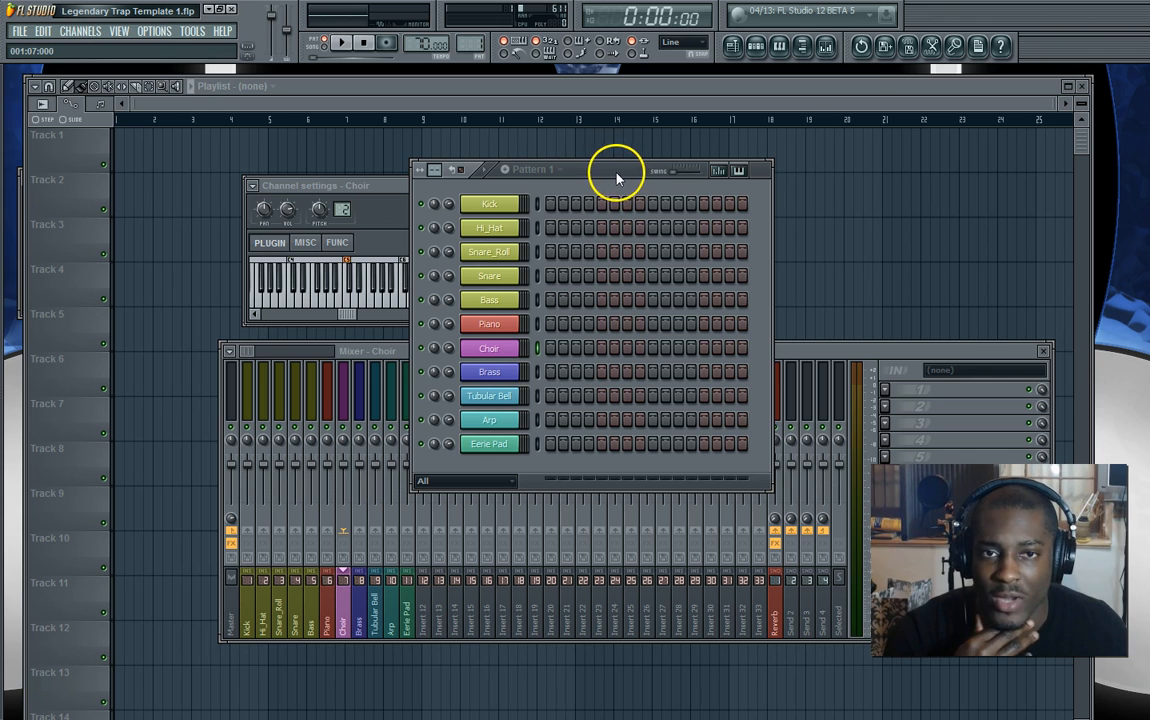
{"action": "left_click_drag", "start_coordinate": [613, 175], "coordinate": [621, 127]}
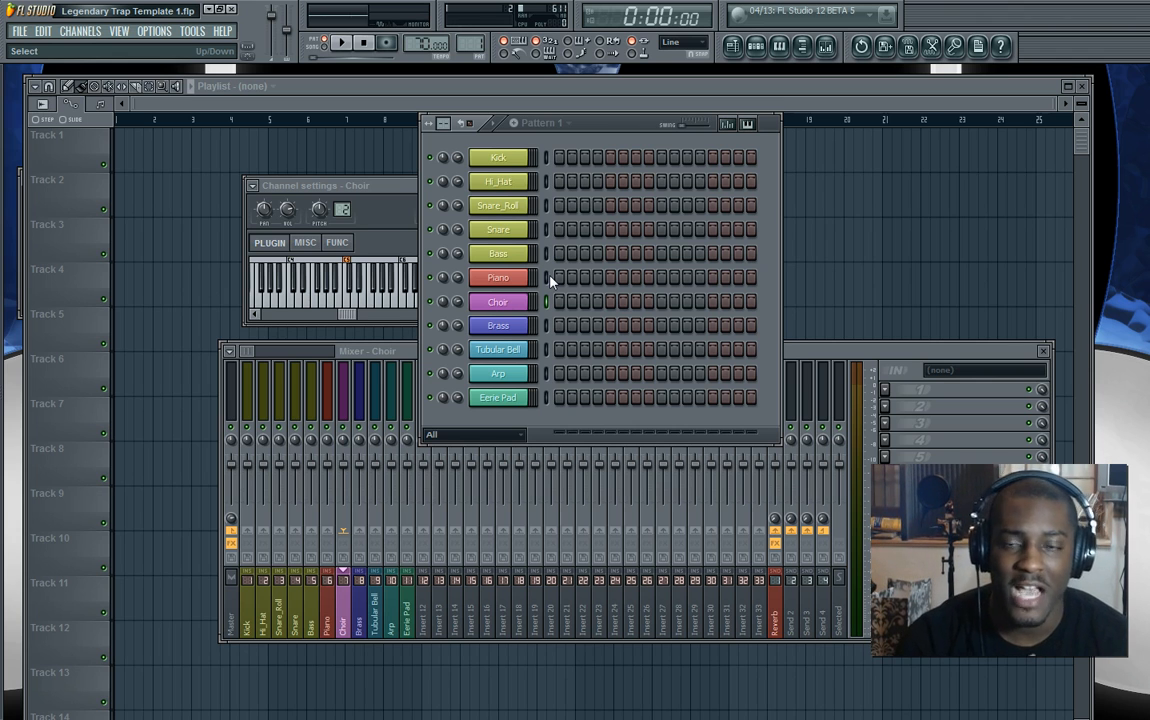
Go through the drum and bass channels from Kick to Bass and open the Piano channel's instrument to examine its preset
{"action": "left_click", "coordinate": [603, 137]}
{"action": "left_click", "coordinate": [523, 161]}
{"action": "left_click", "coordinate": [518, 184]}
{"action": "left_click", "coordinate": [512, 209]}
{"action": "left_click", "coordinate": [511, 231]}
{"action": "left_click", "coordinate": [508, 250]}
{"action": "left_click", "coordinate": [498, 277]}
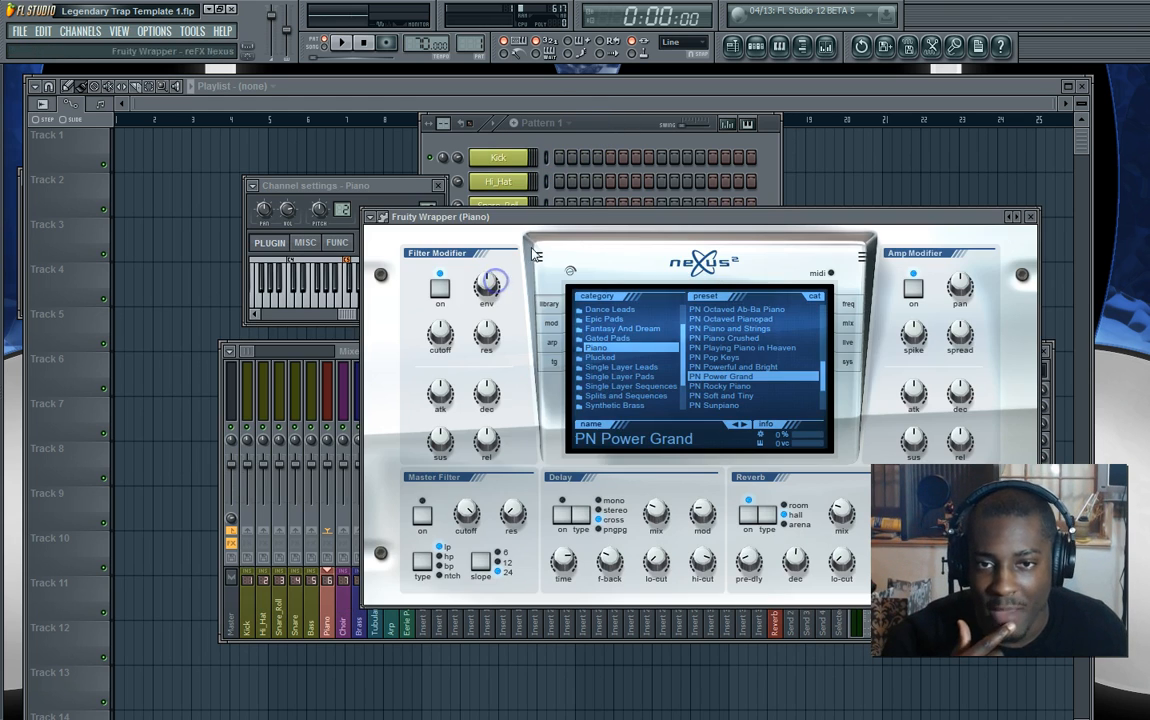
Open the Choir, Tubular Bell and Arp channels' instruments to examine their presets, returning to the channel rack
{"action": "left_click", "coordinate": [630, 127]}
{"action": "left_click", "coordinate": [495, 308]}
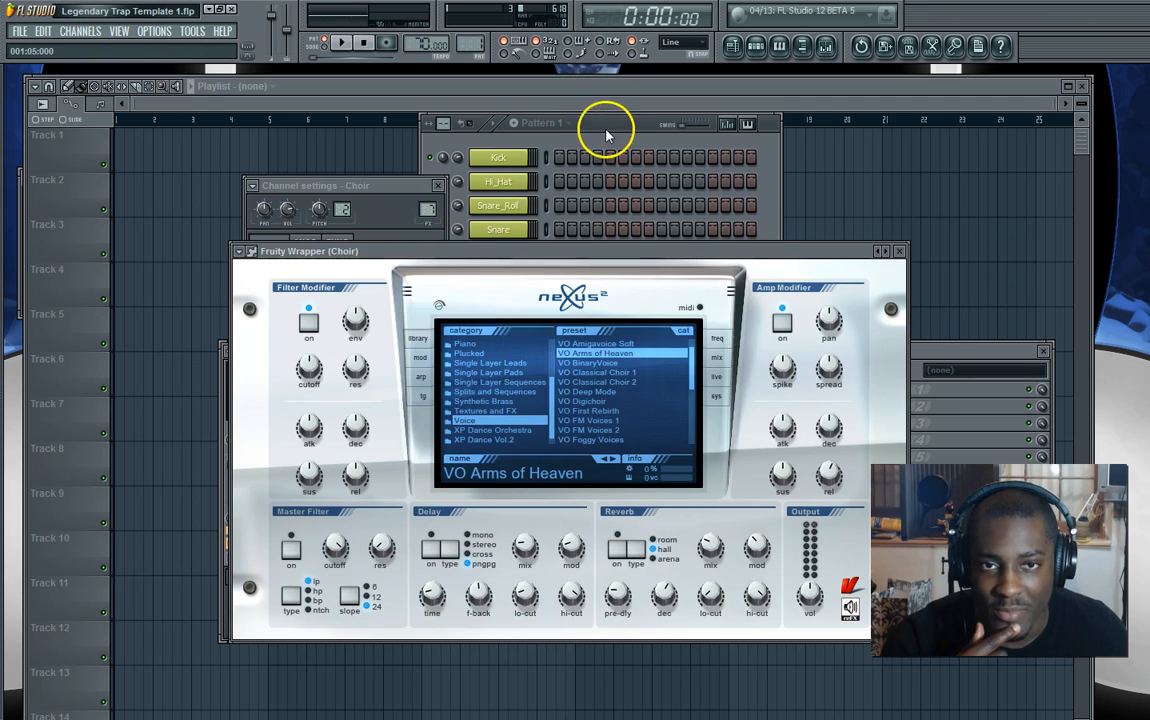
{"action": "left_click", "coordinate": [604, 128]}
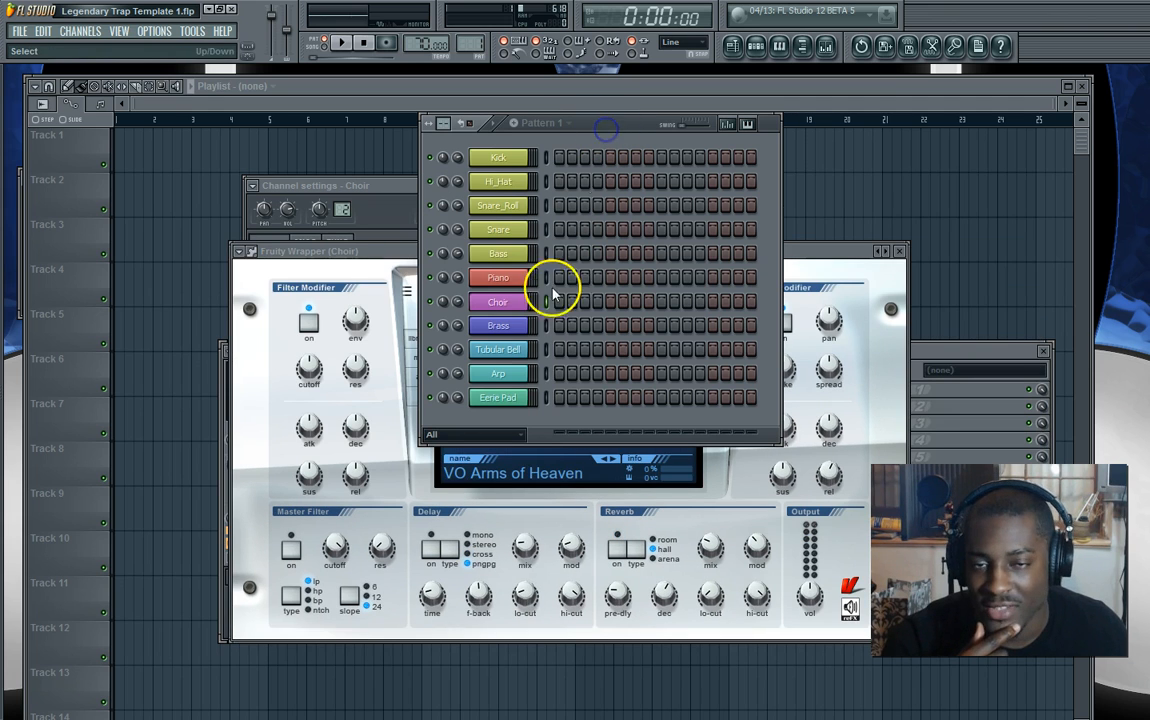
{"action": "left_click", "coordinate": [505, 358]}
{"action": "left_click", "coordinate": [622, 157]}
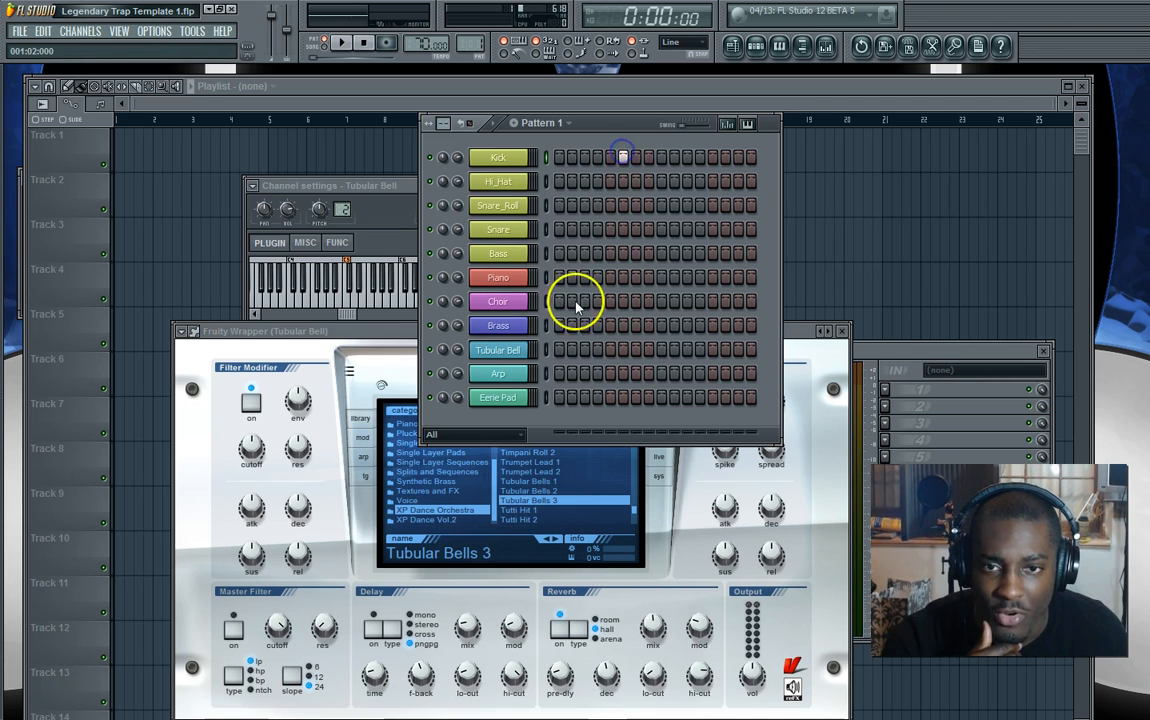
{"action": "left_click", "coordinate": [500, 374]}
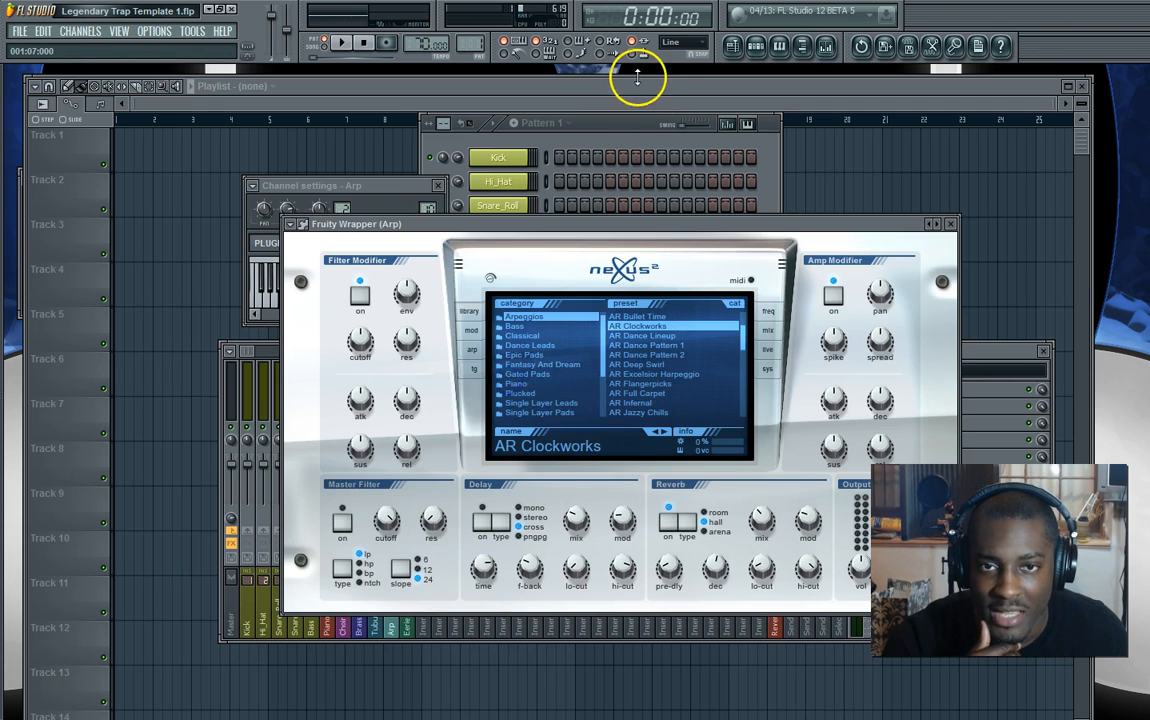
{"action": "left_click", "coordinate": [640, 122]}
Examine the mixer routing and effect slots of the Reverb send and the Snare, Arp and Eerie Pad tracks
{"action": "left_click", "coordinate": [970, 350]}
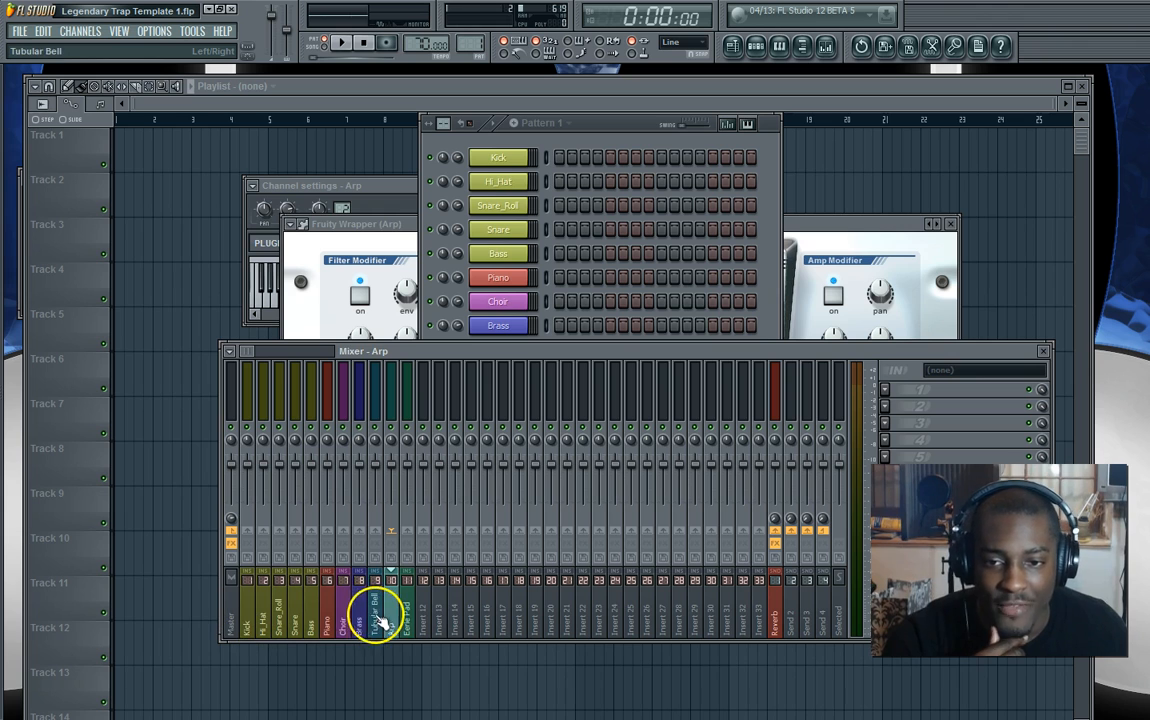
{"action": "left_click", "coordinate": [779, 623]}
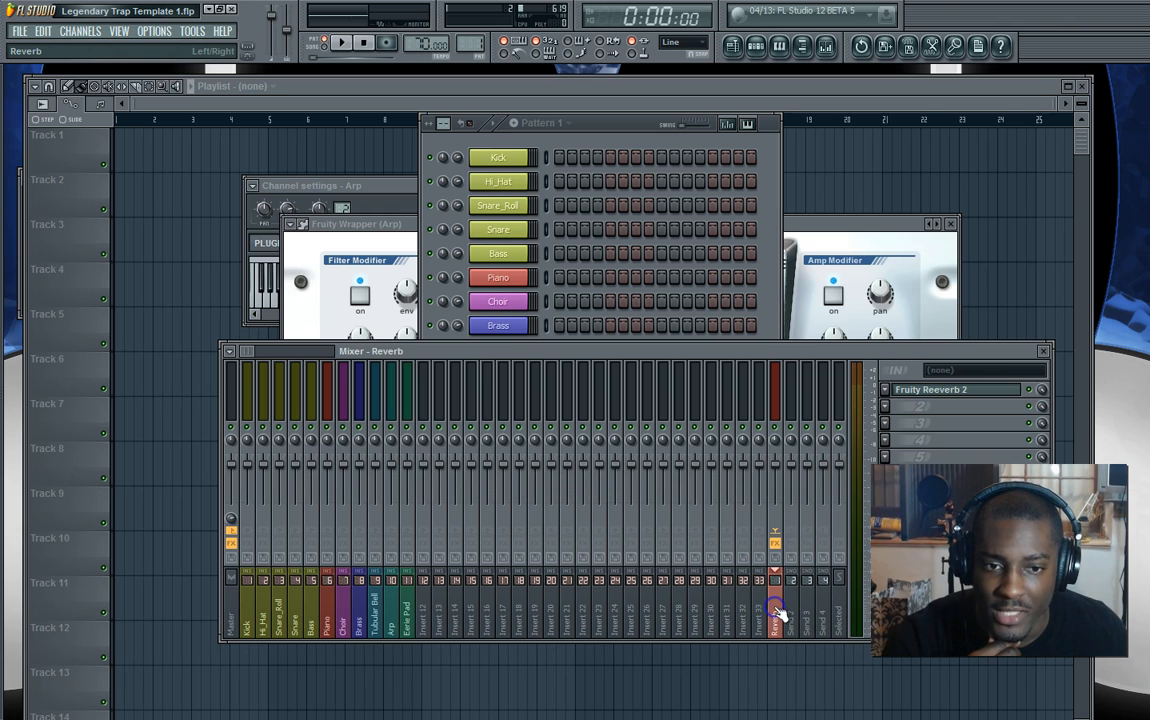
{"action": "left_click", "coordinate": [390, 618]}
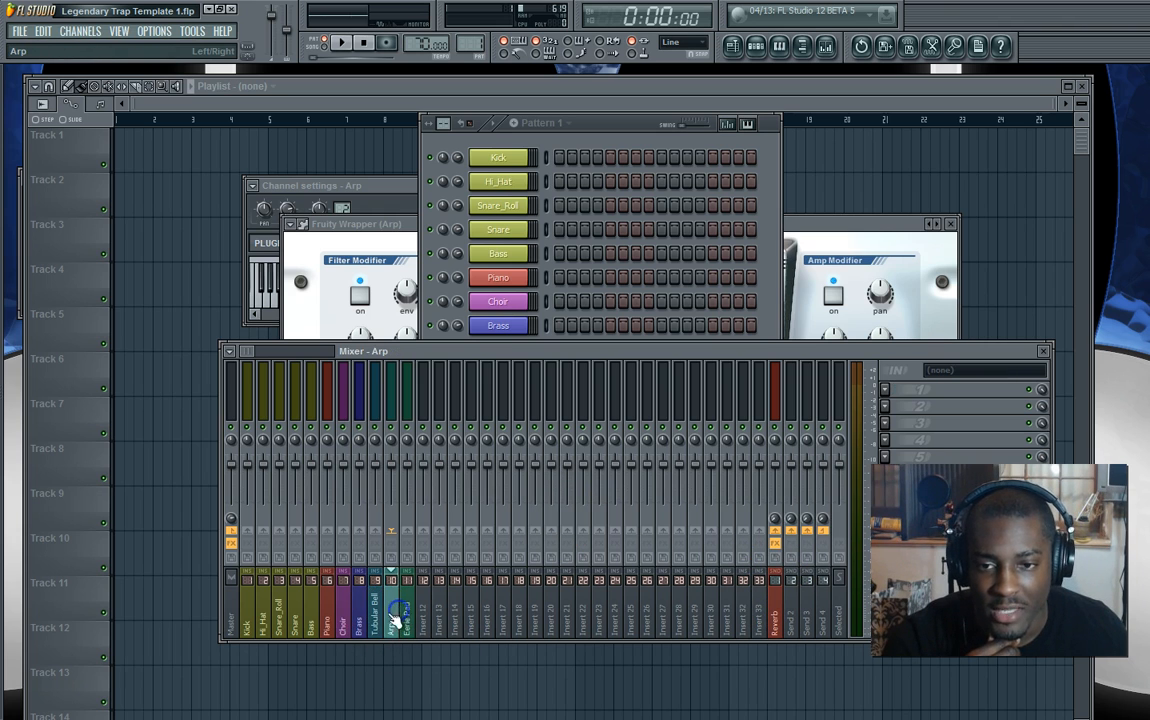
{"action": "left_click", "coordinate": [296, 617]}
{"action": "left_click", "coordinate": [389, 614]}
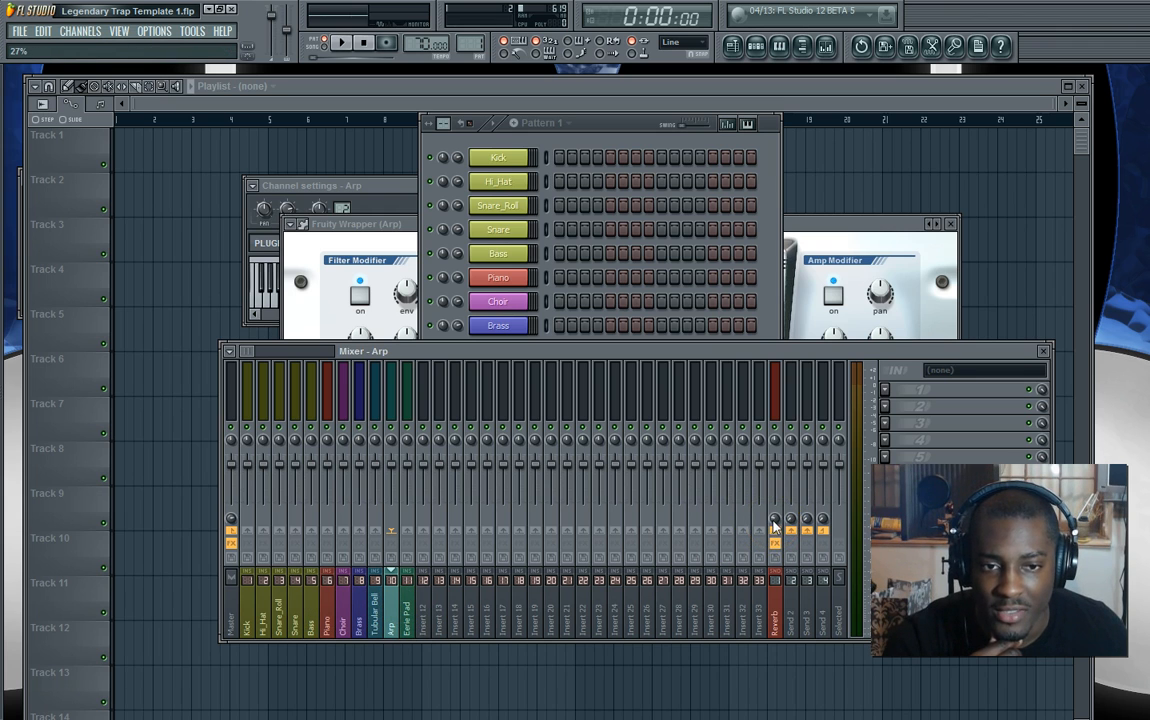
{"action": "left_click", "coordinate": [406, 604]}
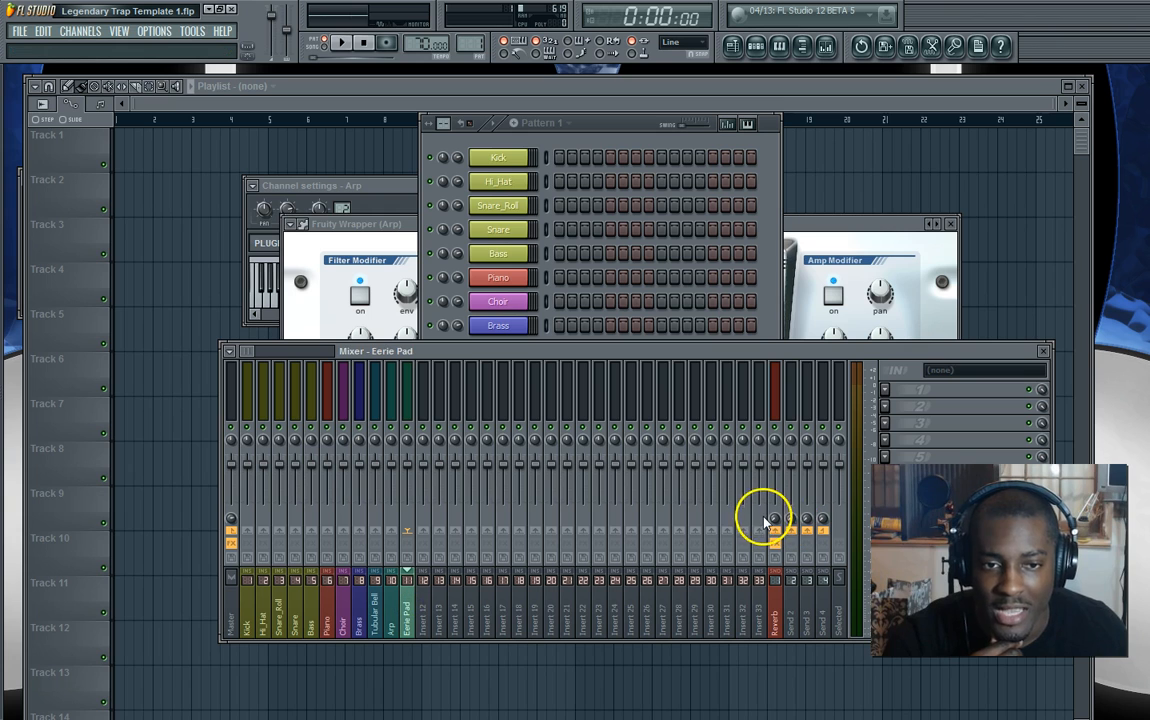
{"action": "left_click", "coordinate": [391, 612]}
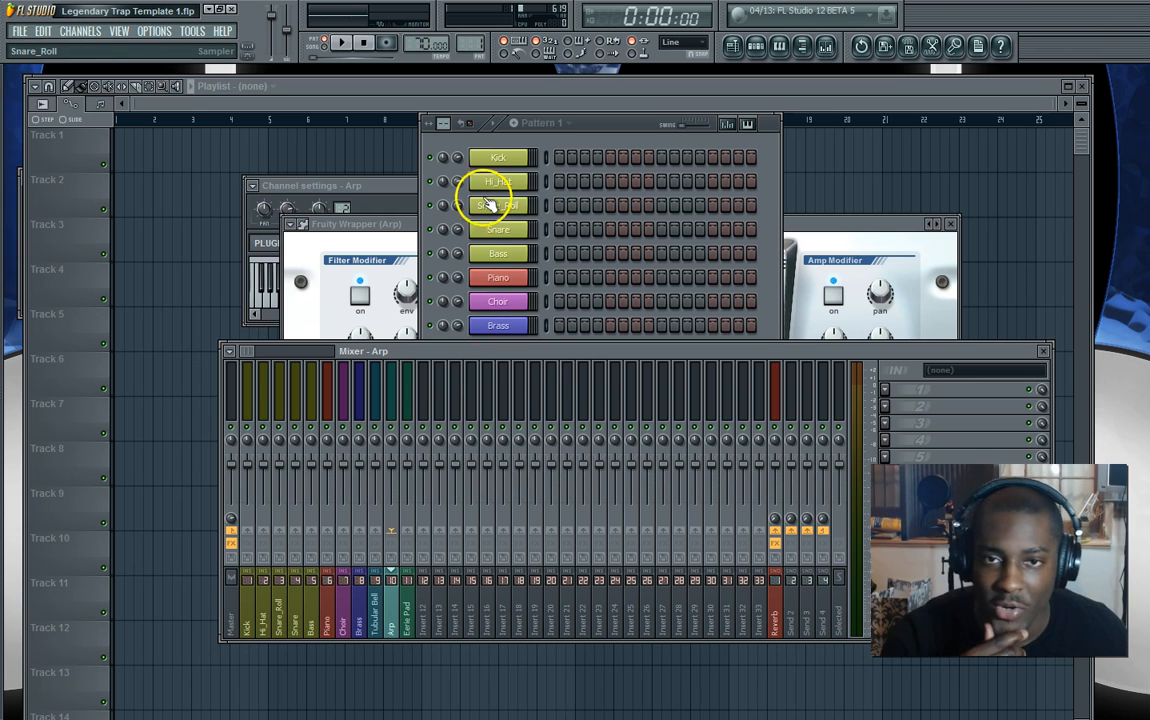
Audition every channel in the rack in order, from Kick through Eerie Pad
{"action": "left_click", "coordinate": [612, 133]}
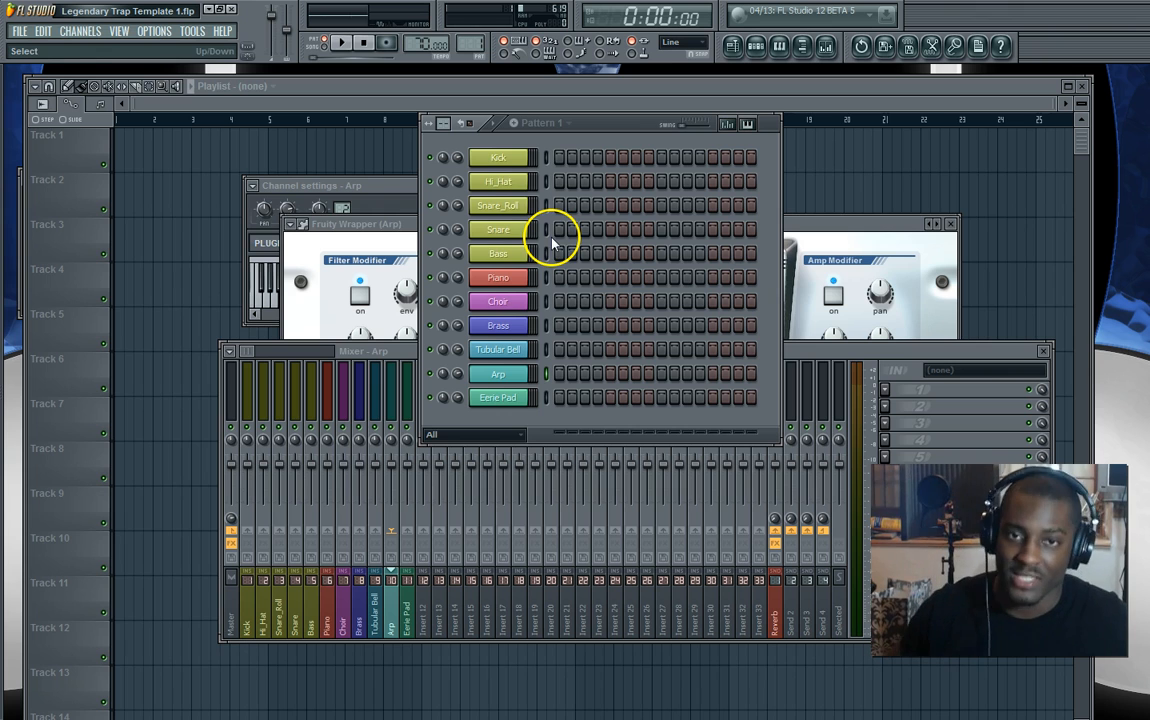
{"action": "left_click", "coordinate": [547, 161]}
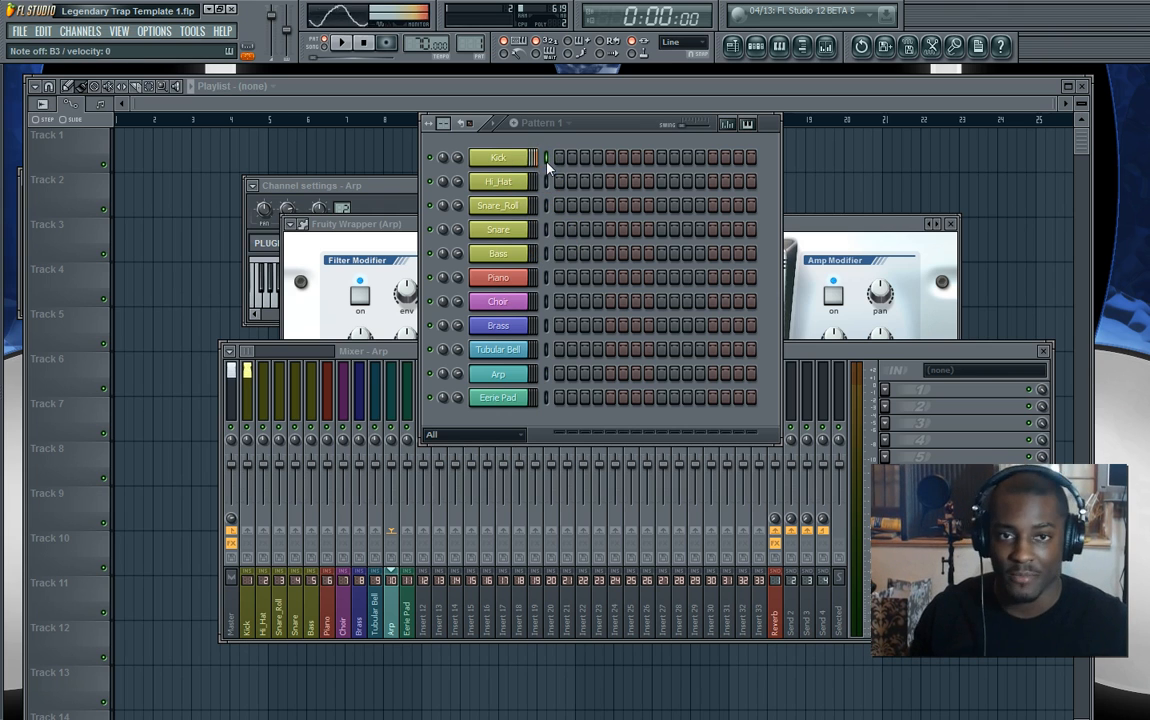
{"action": "key", "text": "Down"}
{"action": "key", "text": "Down"}
{"action": "key", "text": "Down"}
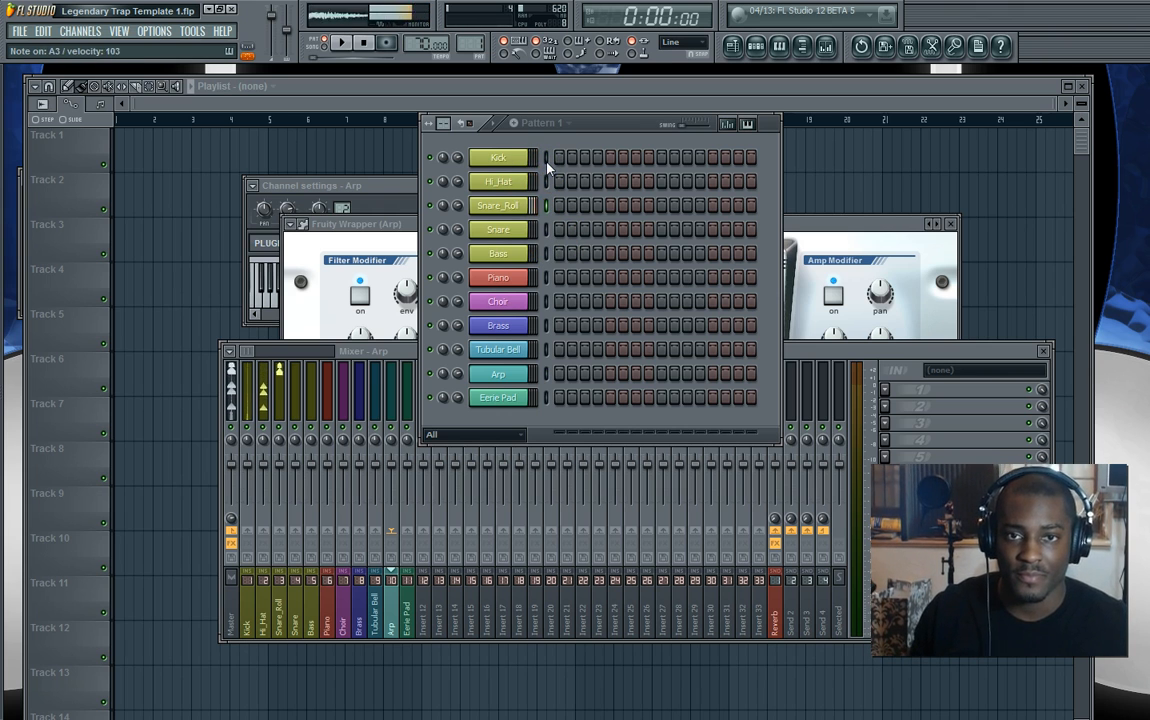
{"action": "key", "text": "Down"}
{"action": "key", "text": "Down"}
{"action": "key", "text": "Down"}
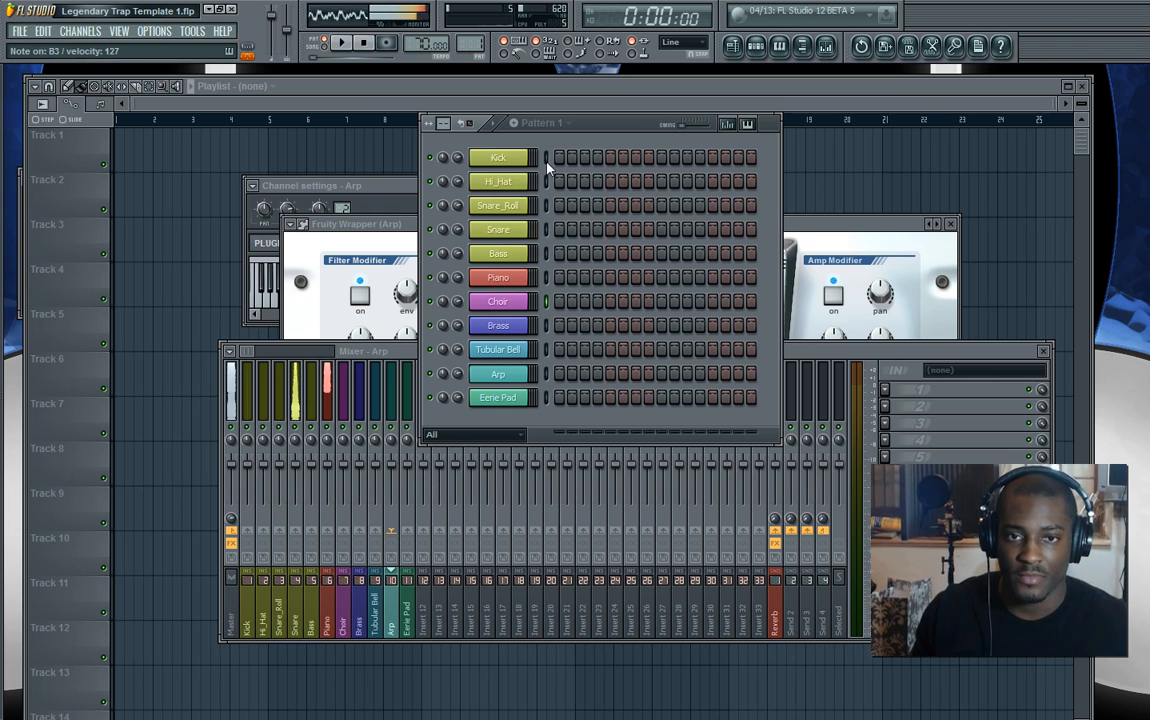
{"action": "key", "text": "Down"}
{"action": "key", "text": "Down"}
{"action": "key", "text": "Down"}
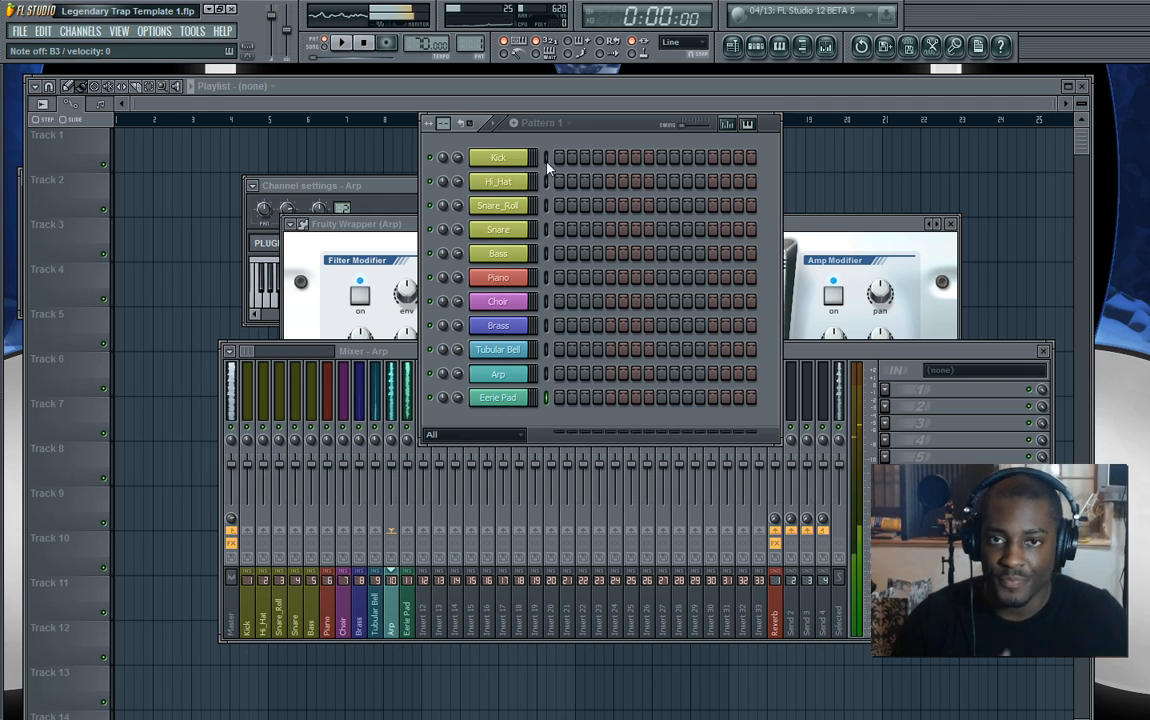
{"action": "left_click", "coordinate": [369, 44]}
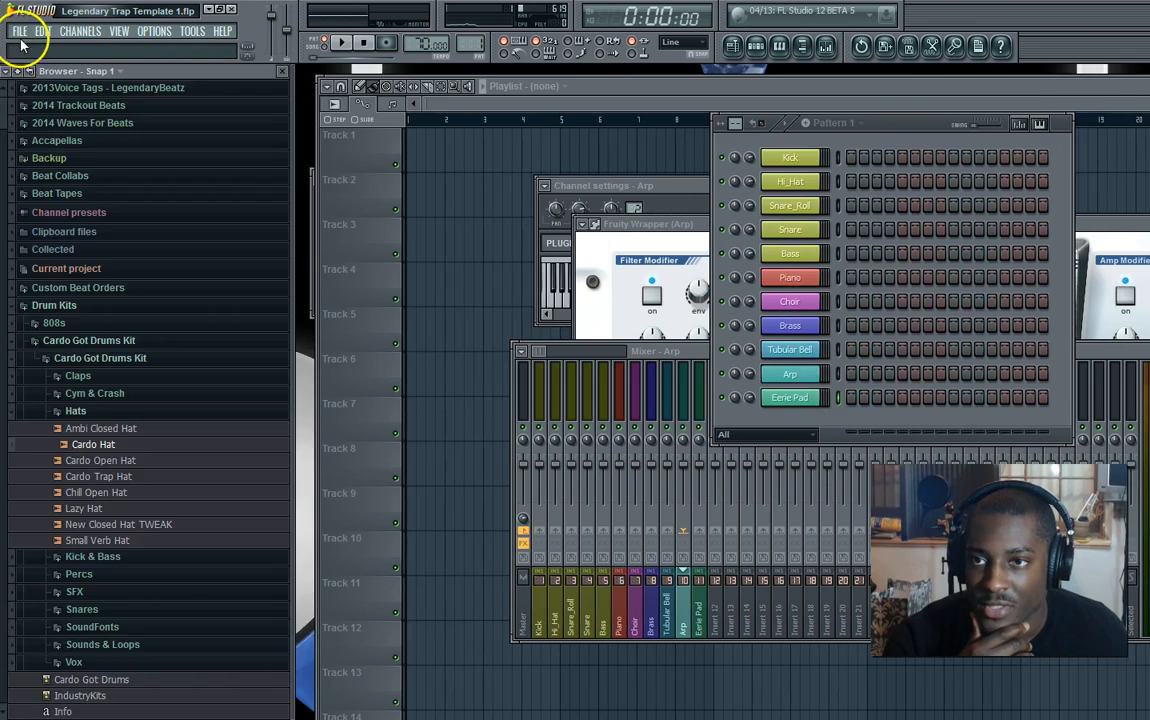
Start a new project from the Legendary Trap Template 1 genre template without saving the current changes
{"action": "left_click", "coordinate": [19, 31]}
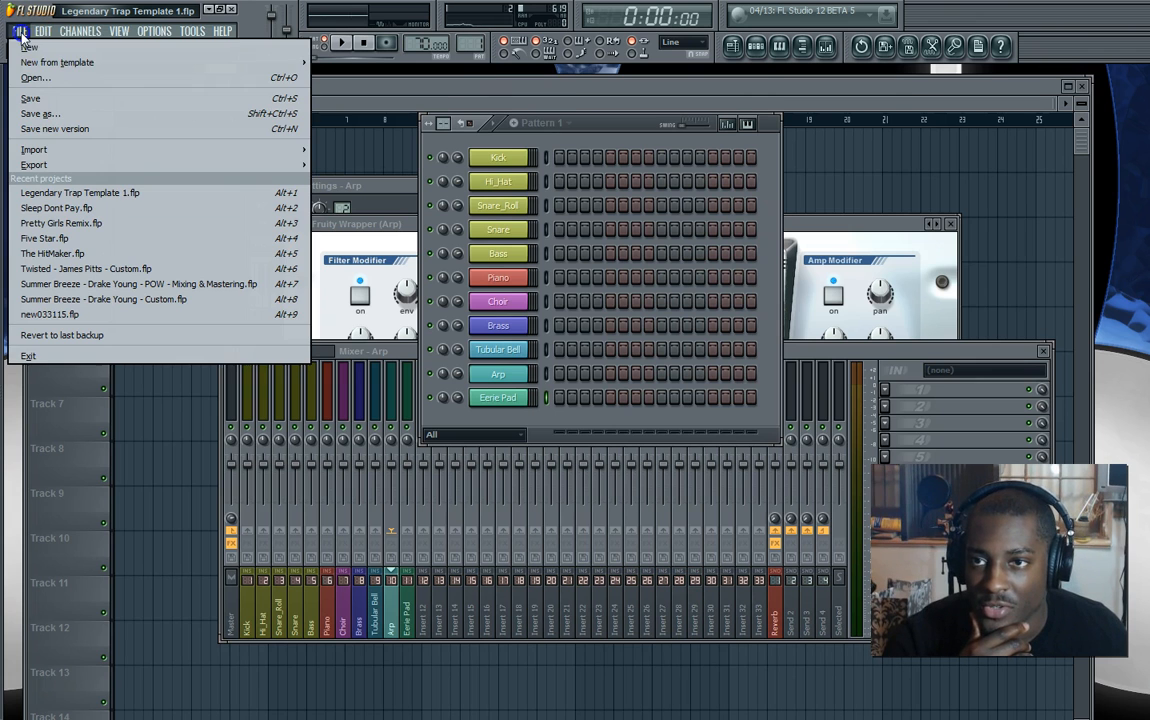
{"action": "mouse_move", "coordinate": [50, 62]}
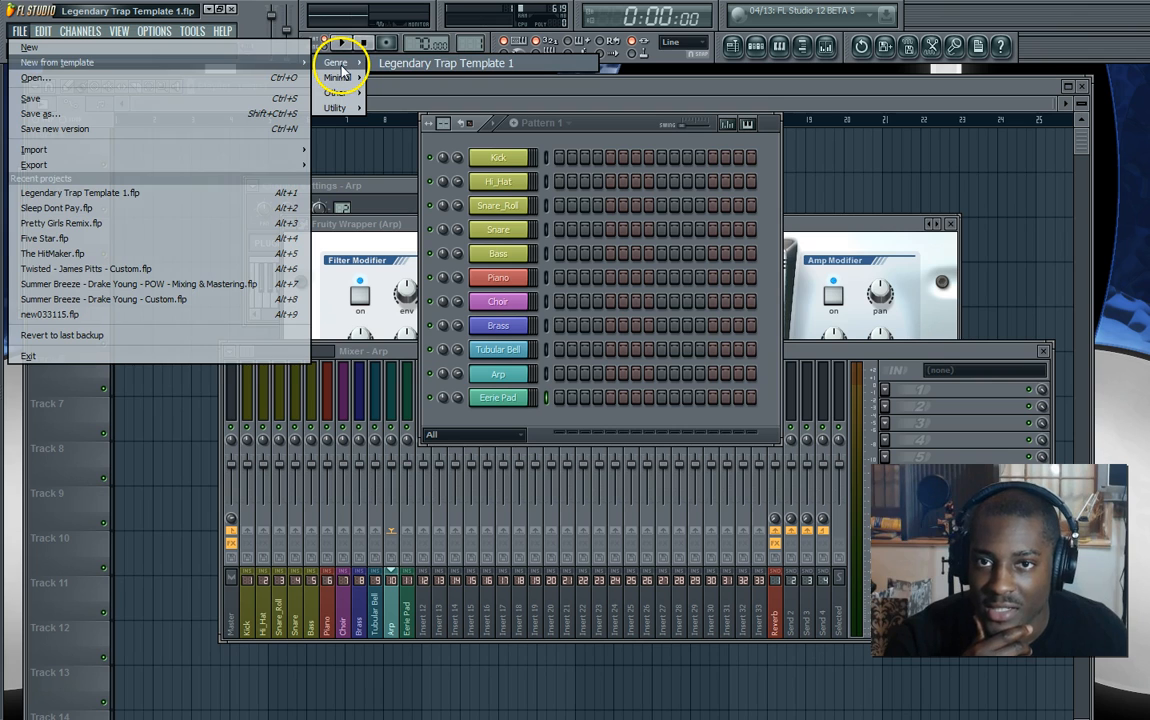
{"action": "left_click", "coordinate": [436, 65]}
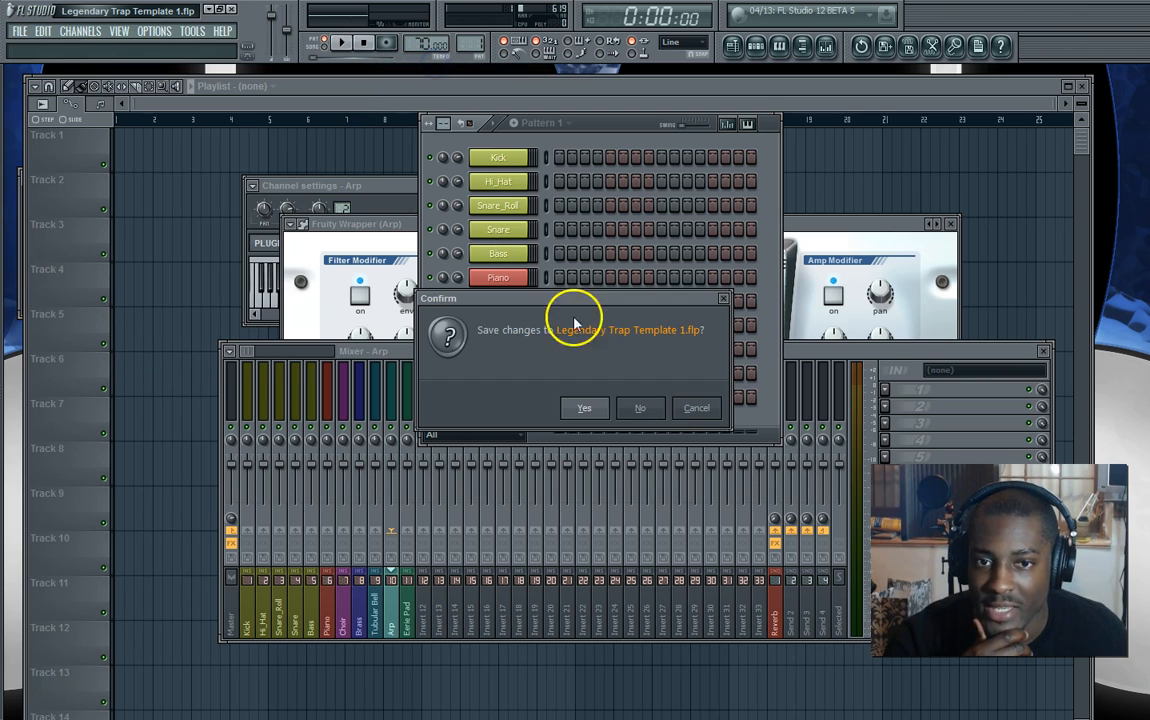
{"action": "left_click", "coordinate": [636, 410]}
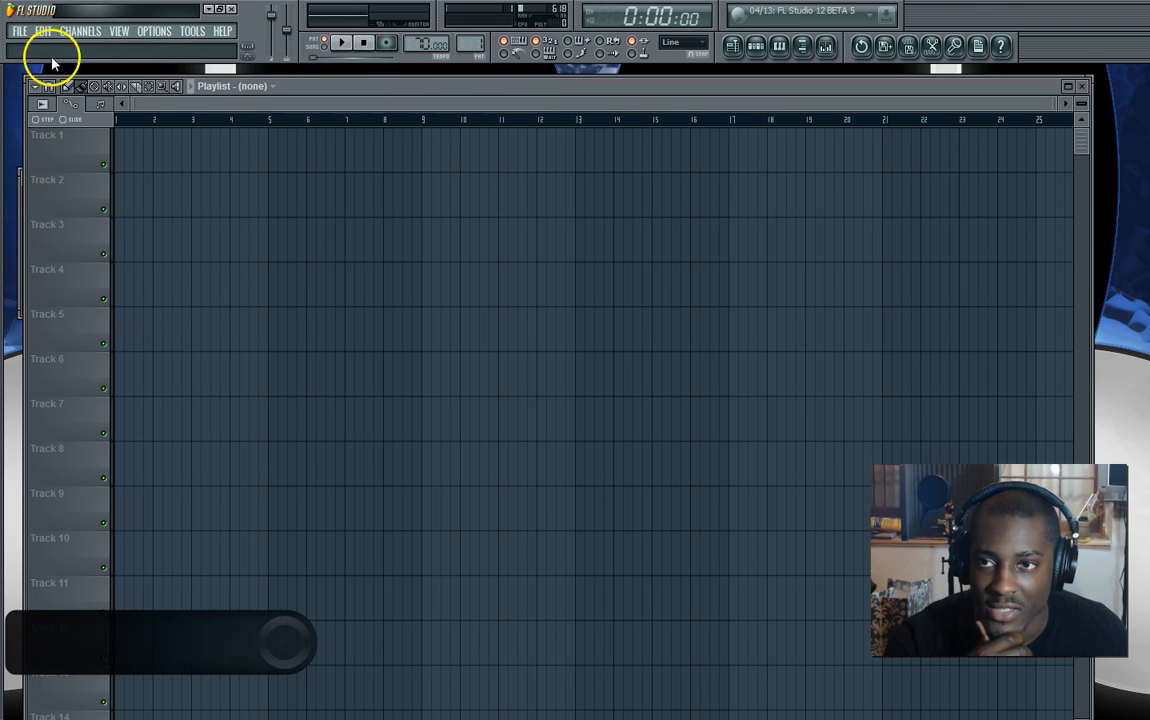
Create a plain new project, check its channels in the channel rack, and create a new project again
{"action": "left_click", "coordinate": [19, 30]}
{"action": "left_click", "coordinate": [25, 46]}
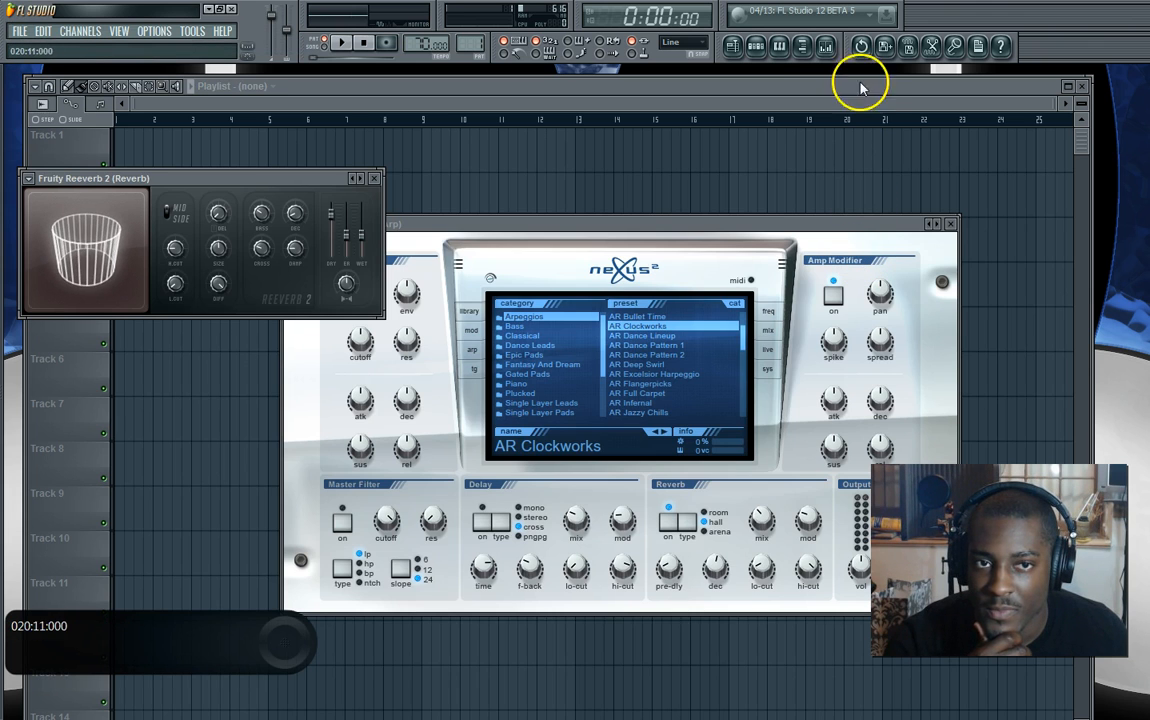
{"action": "left_click", "coordinate": [759, 50]}
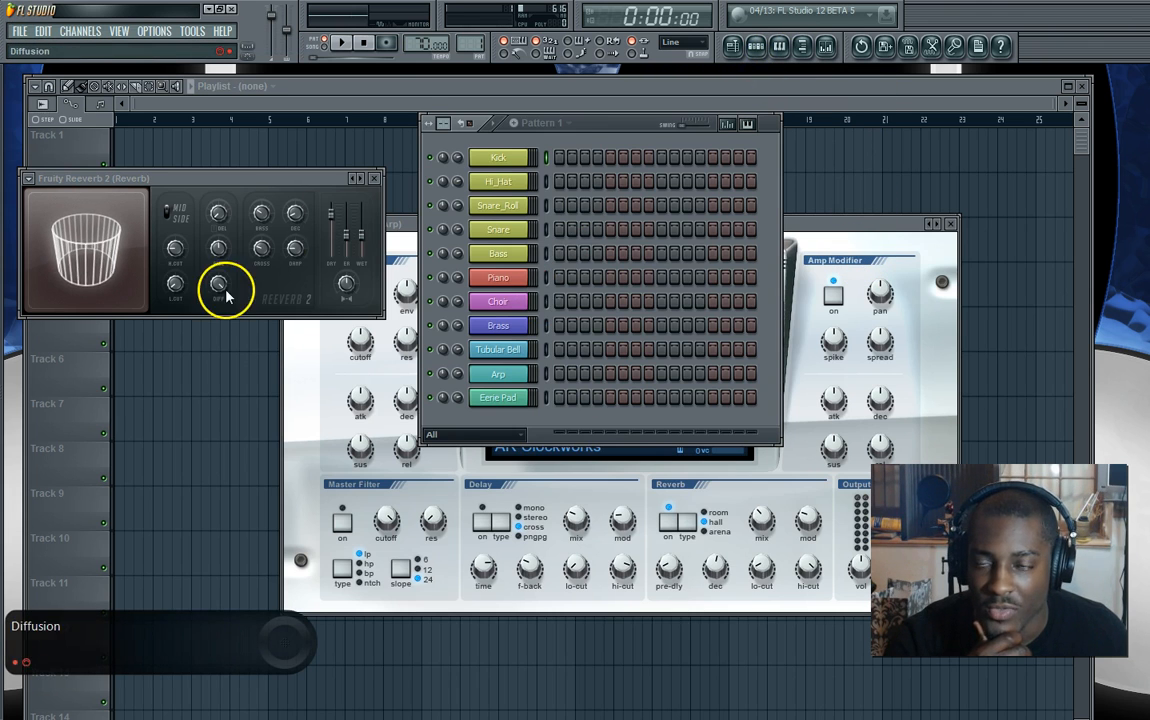
{"action": "left_click", "coordinate": [381, 108]}
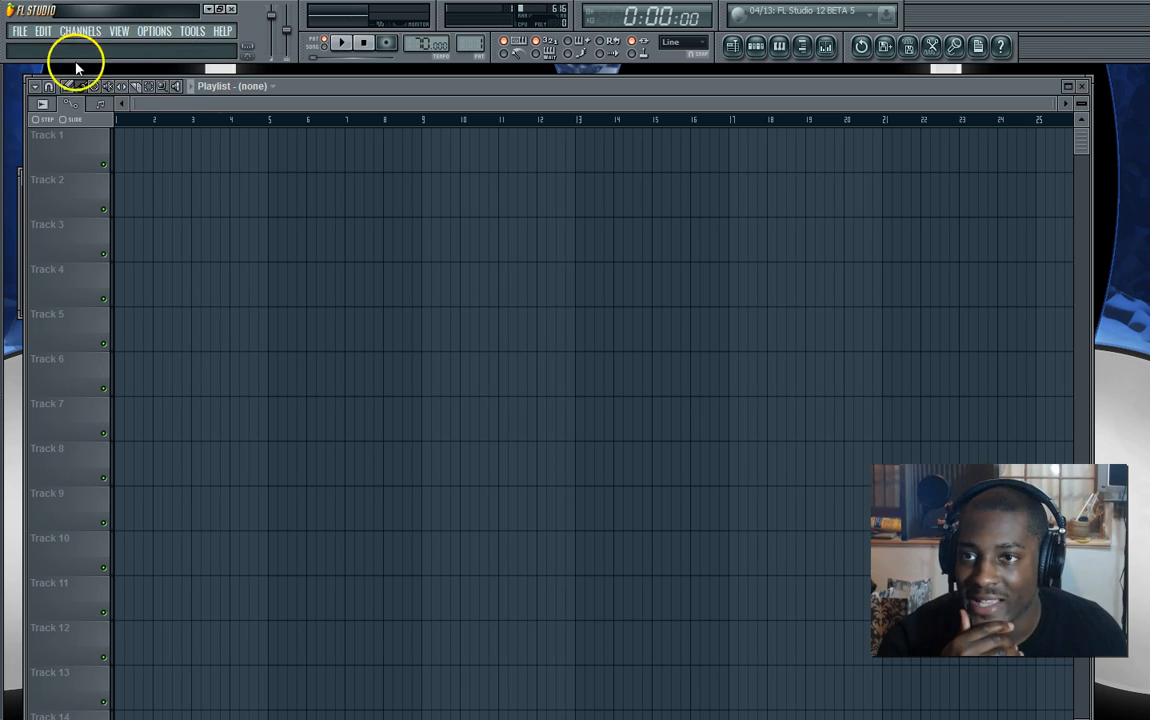
{"action": "left_click", "coordinate": [20, 31]}
{"action": "left_click", "coordinate": [25, 42]}
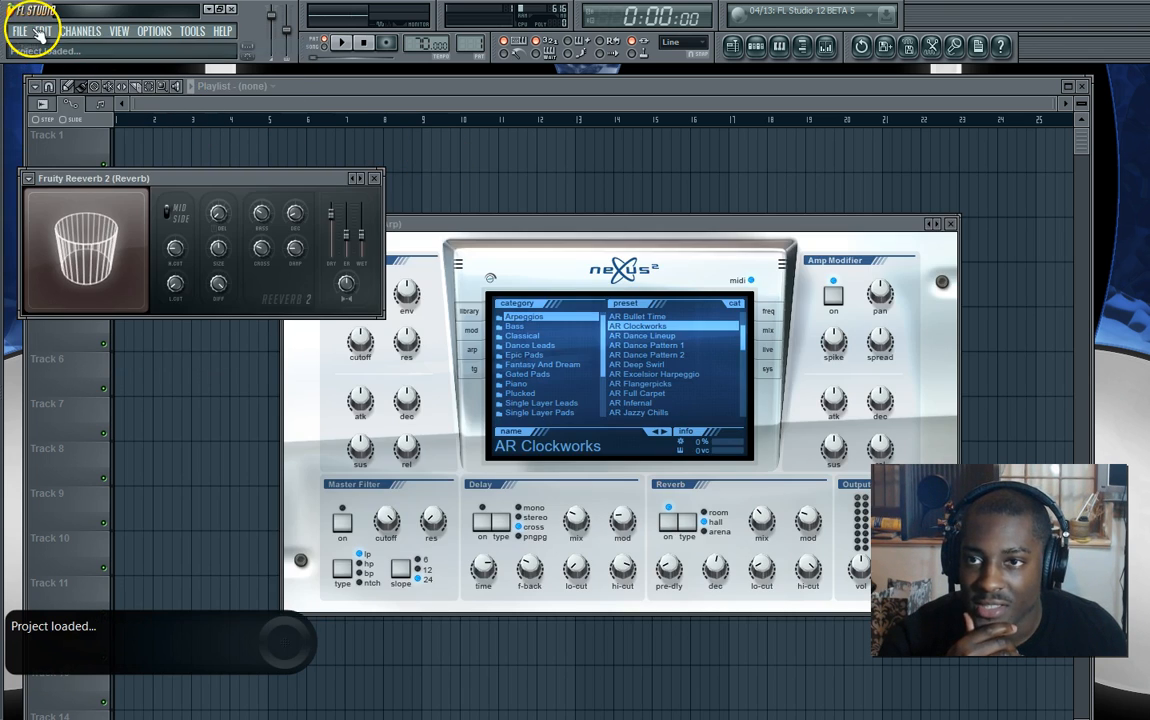
Look through the template categories and start a new project from the Empty template in Minimal
{"action": "left_click", "coordinate": [20, 31]}
{"action": "mouse_move", "coordinate": [250, 60]}
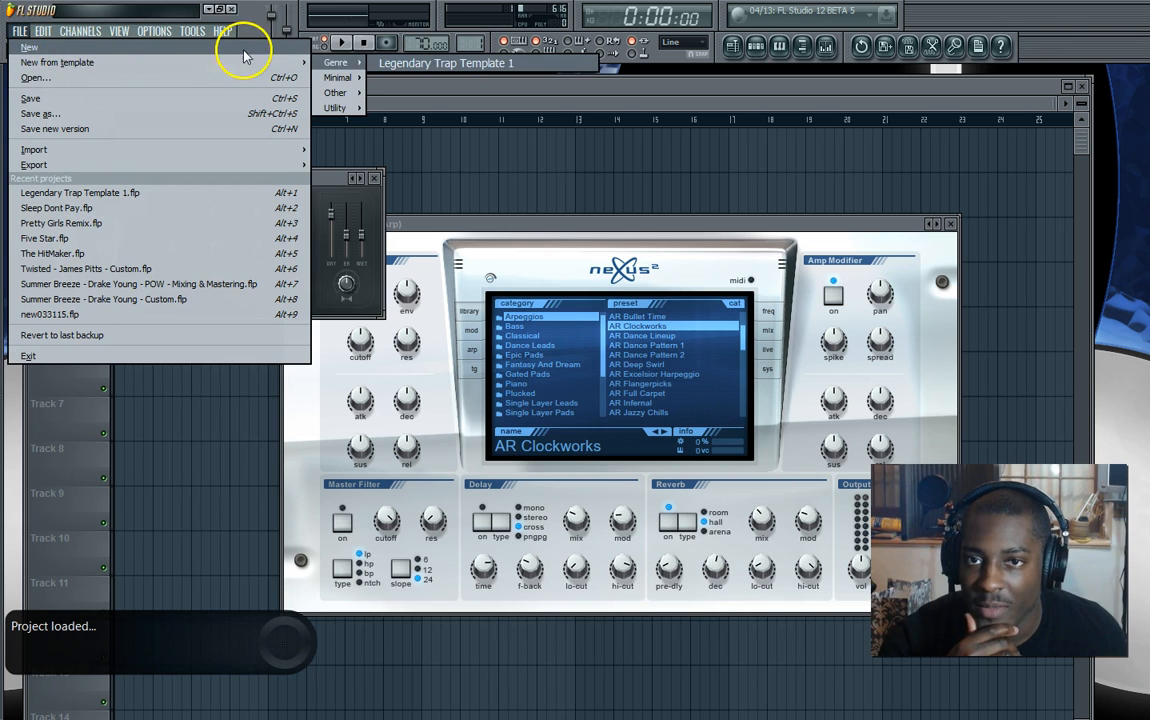
{"action": "mouse_move", "coordinate": [357, 82]}
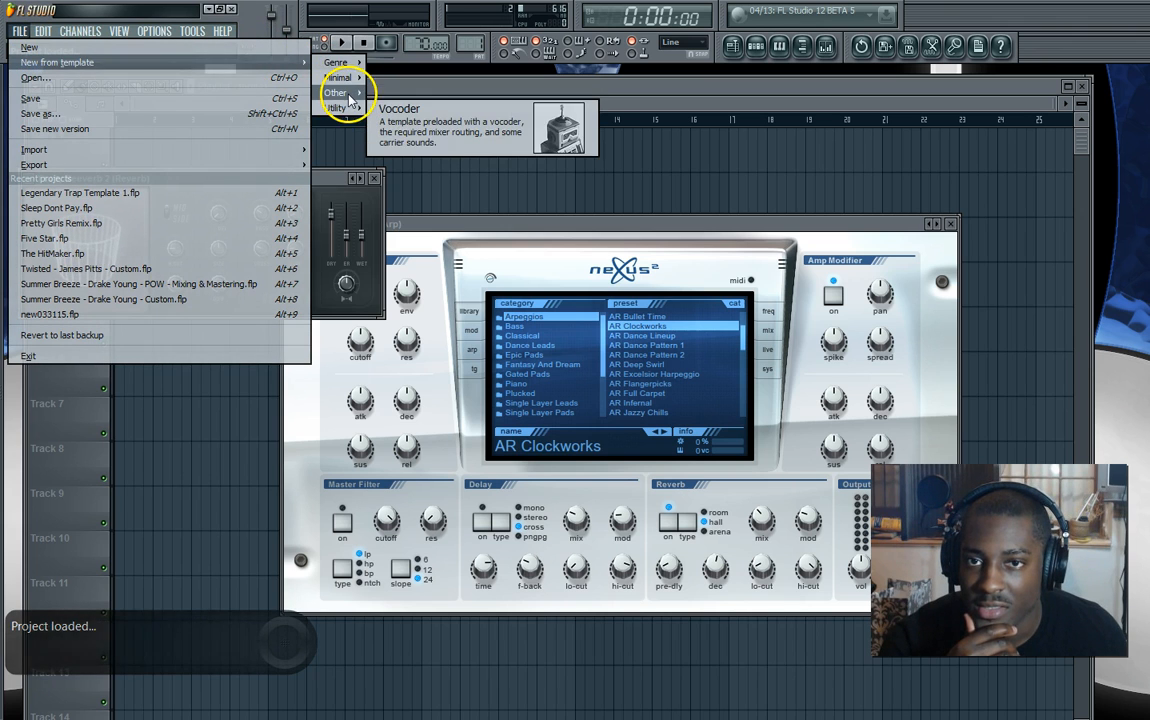
{"action": "mouse_move", "coordinate": [340, 107]}
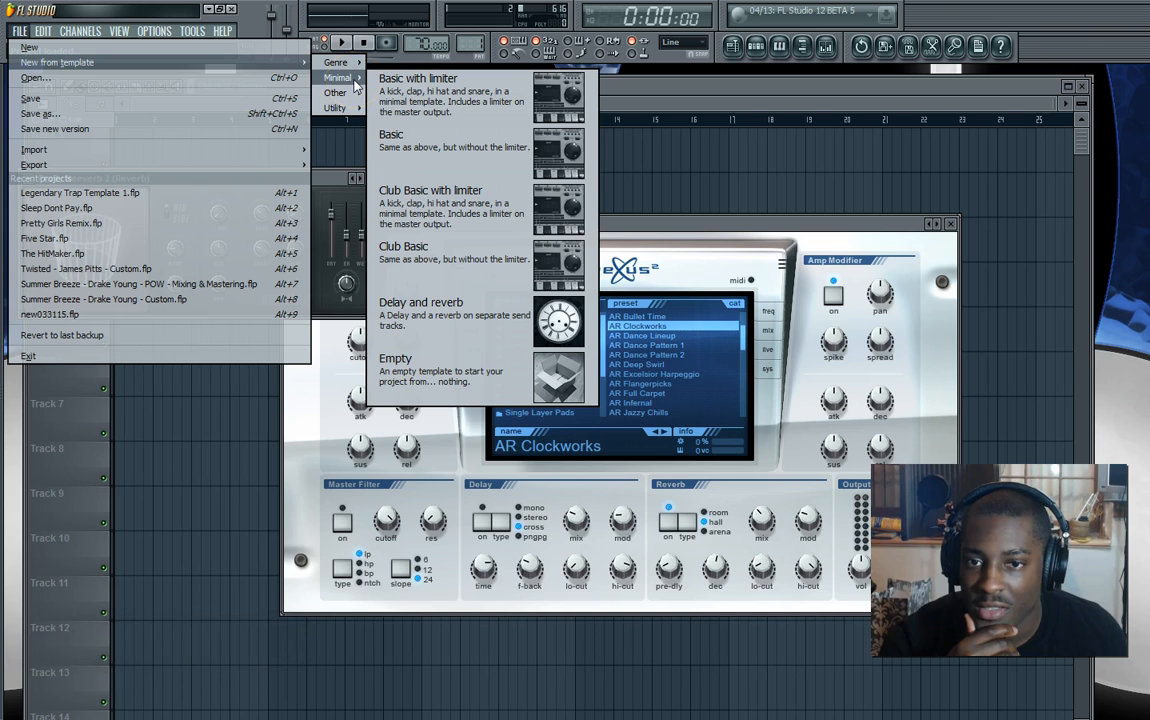
{"action": "left_click", "coordinate": [429, 354]}
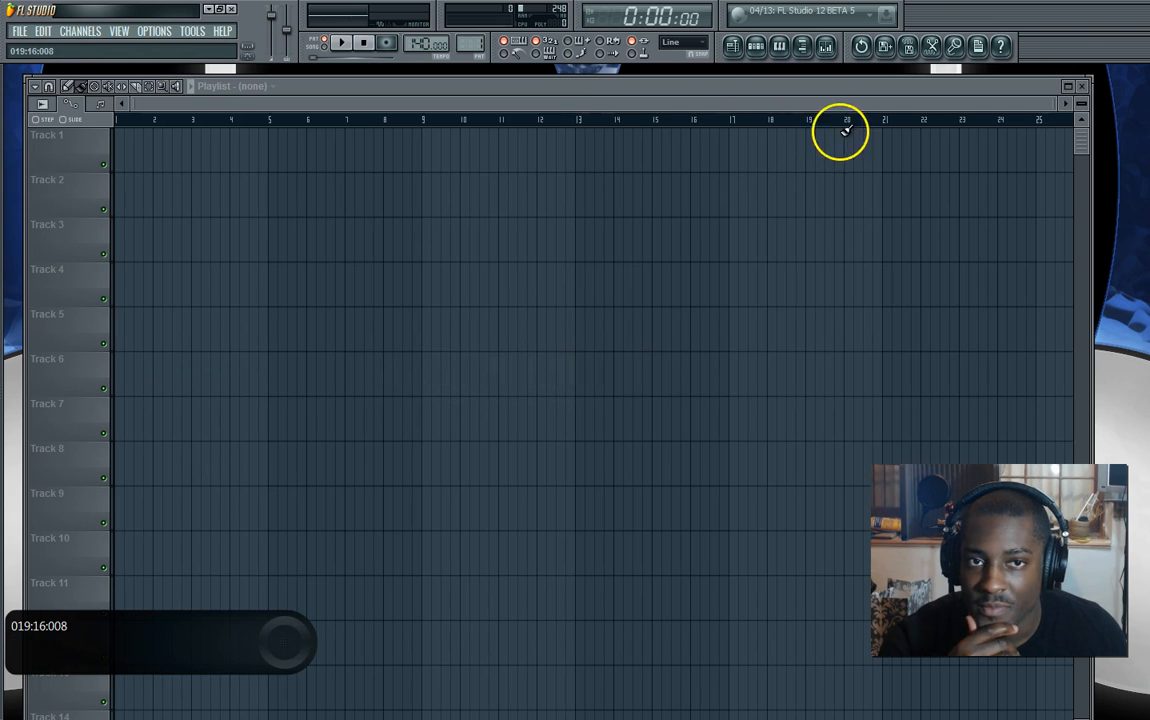
Arrange the workspace with the channel rack and browser shown and the playlist closed
{"action": "left_click", "coordinate": [753, 44]}
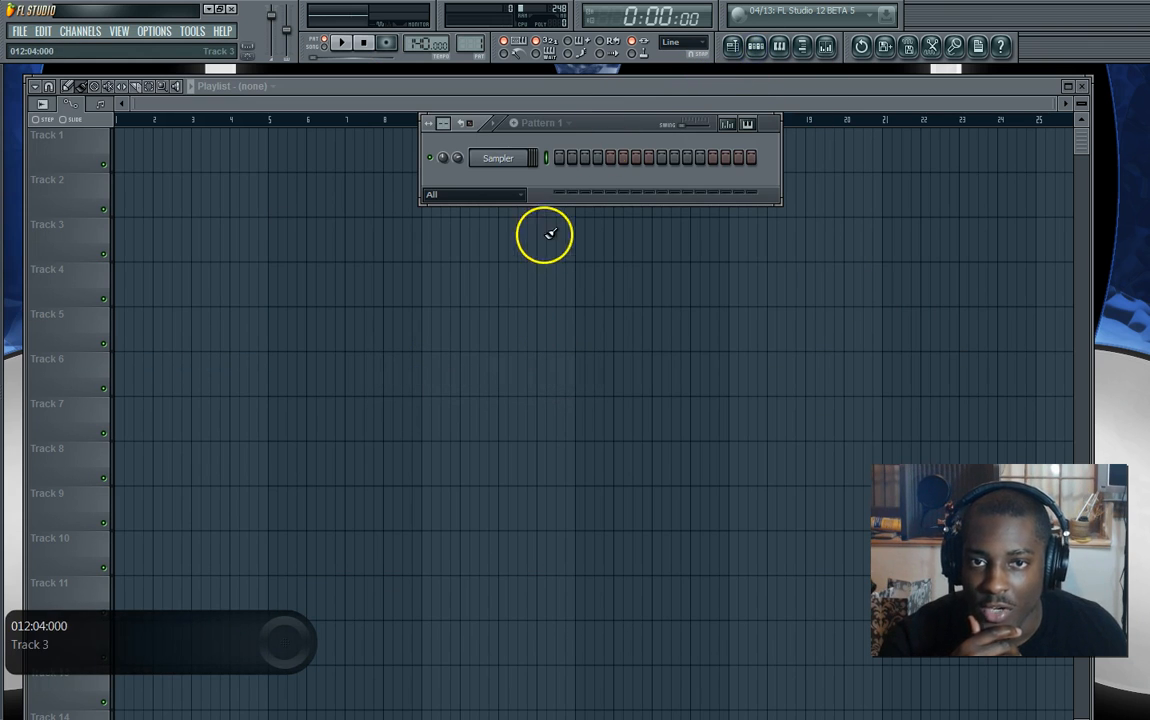
{"action": "left_click", "coordinate": [1083, 88]}
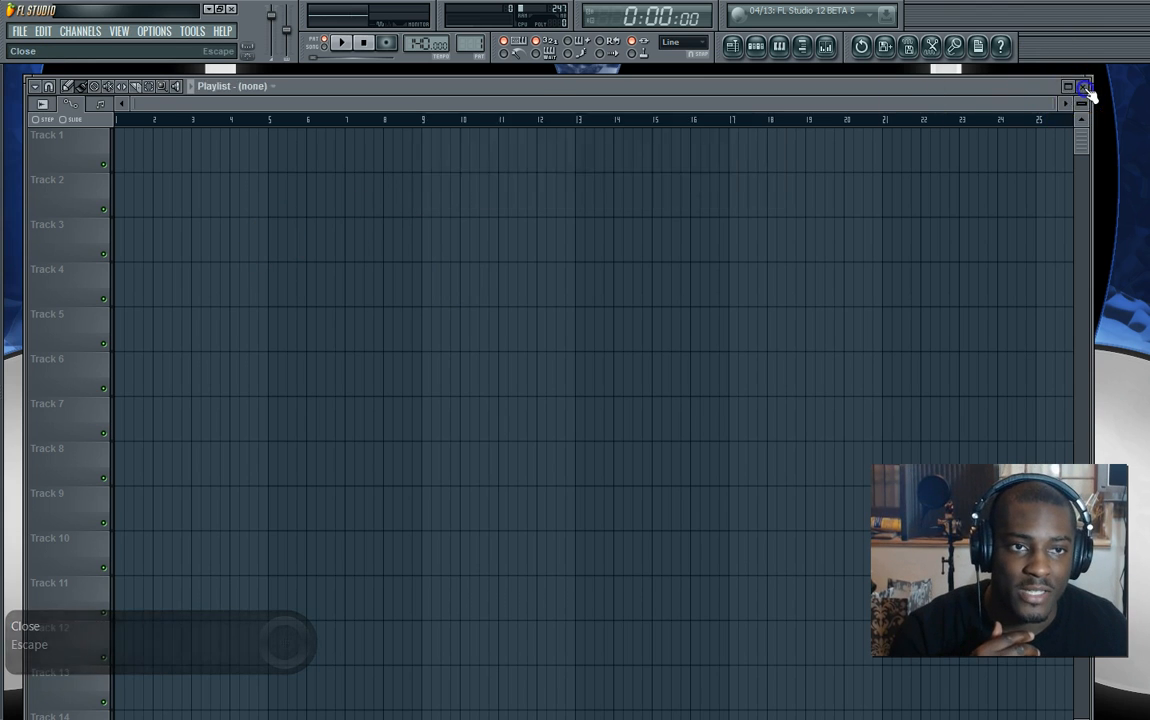
{"action": "key", "text": "alt+F8"}
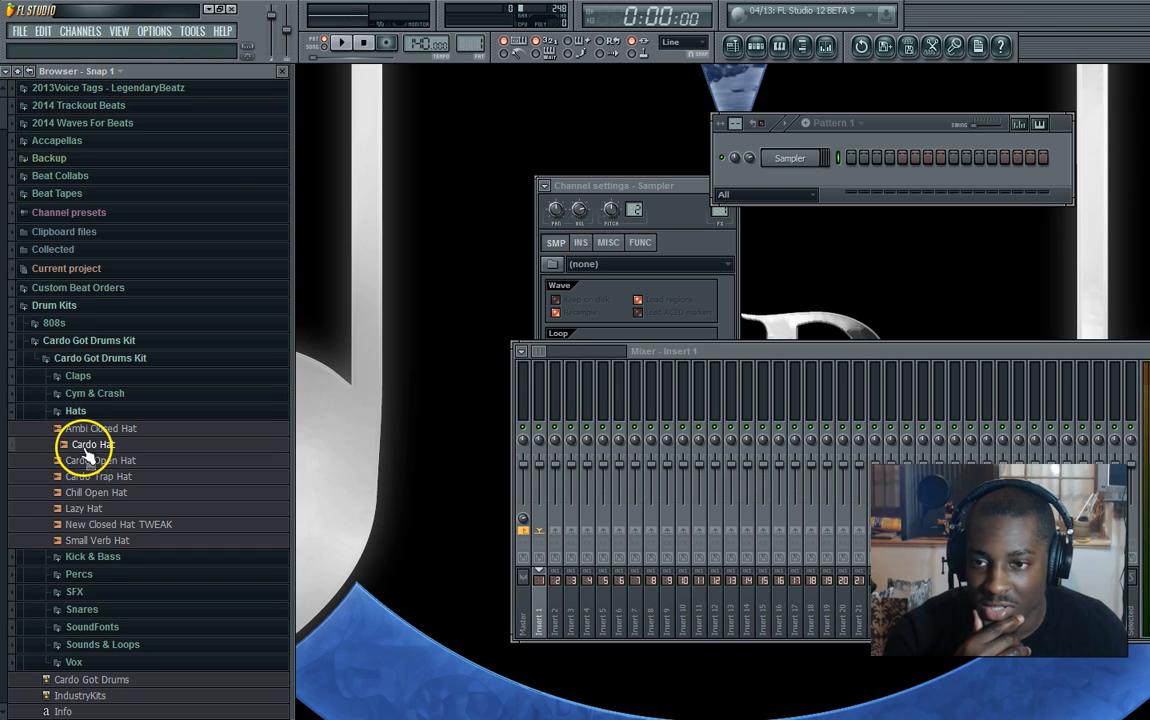
Add the Cardo Hat sample as a new channel and delete the default Sampler channel
{"action": "left_click_drag", "start_coordinate": [88, 452], "coordinate": [488, 183]}
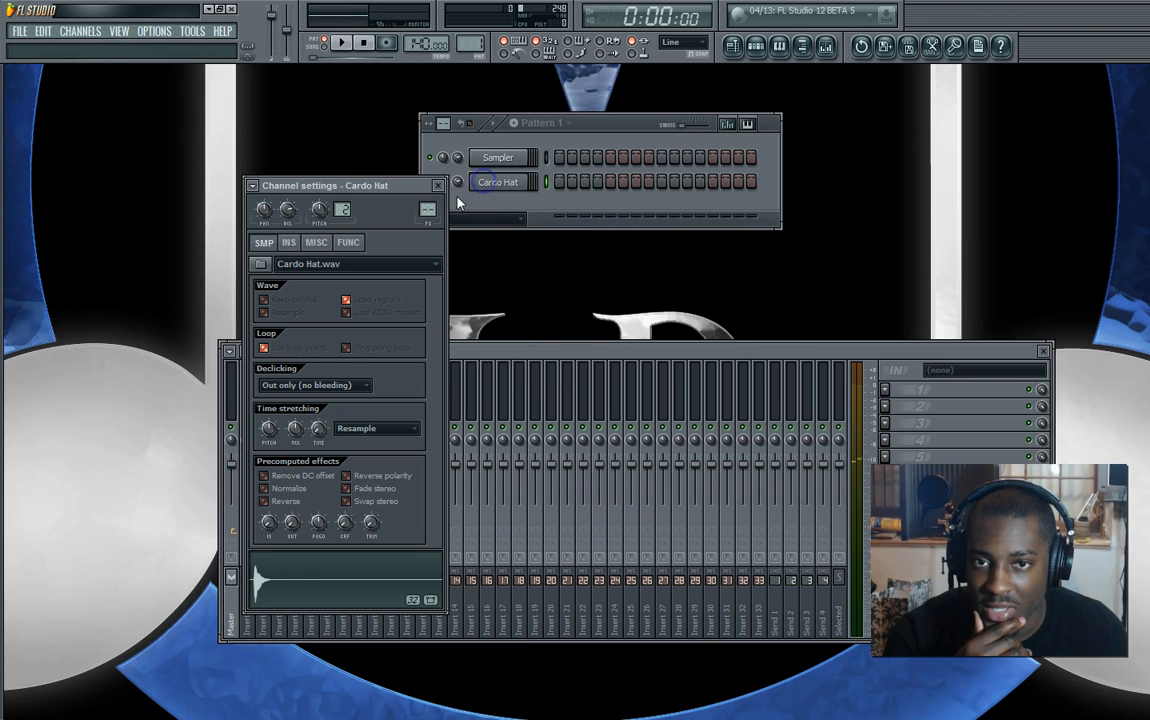
{"action": "right_click", "coordinate": [500, 162]}
{"action": "left_click", "coordinate": [545, 370]}
{"action": "left_click", "coordinate": [645, 400]}
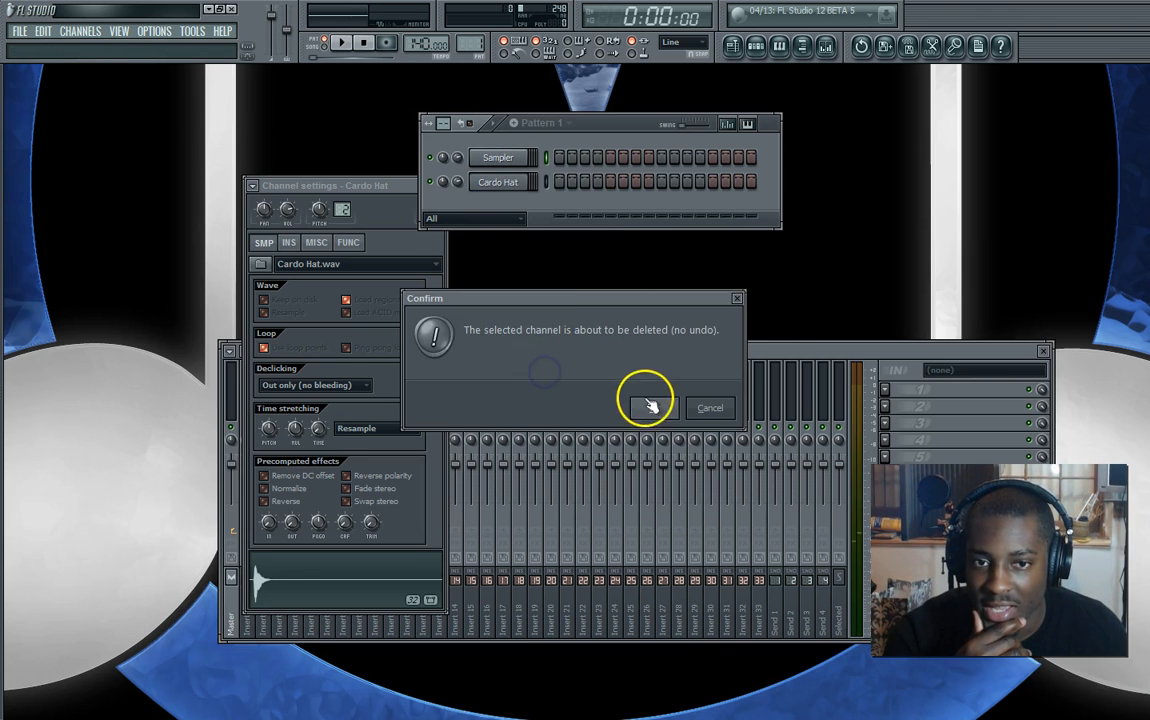
Add Calm Cym and Clean Reverse Cym from the kit's Cym & Crash folder as new channels below the hat
{"action": "mouse_move", "coordinate": [2, 345]}
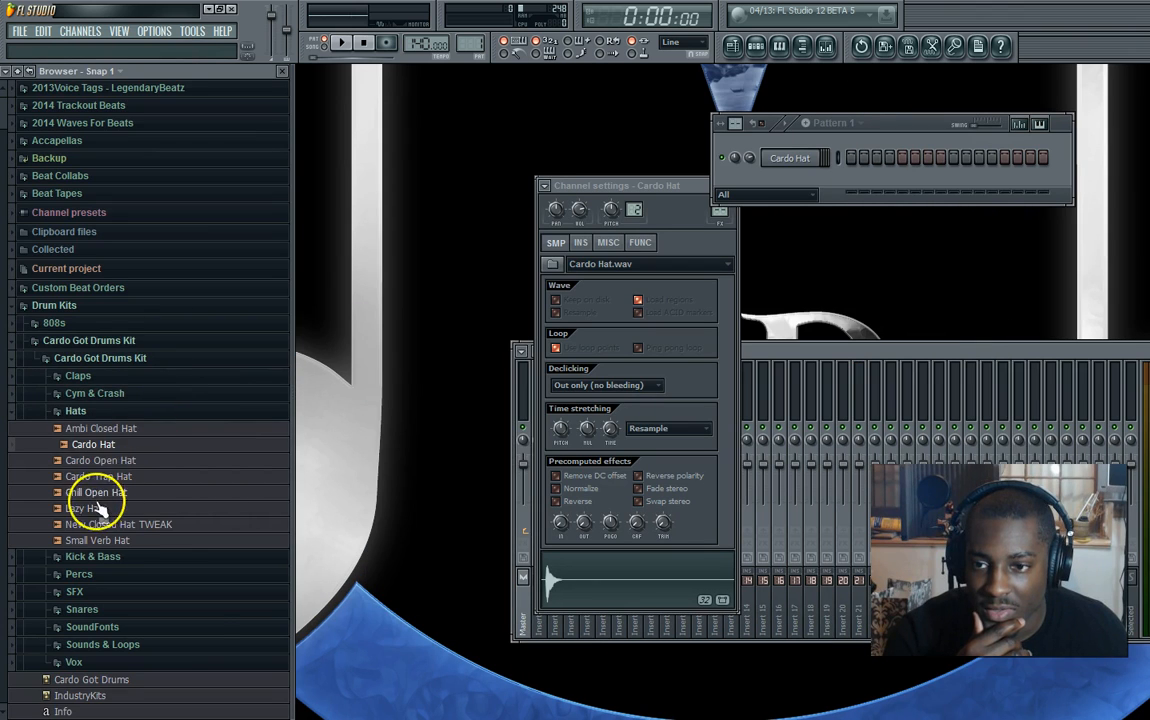
{"action": "left_click", "coordinate": [107, 411]}
{"action": "left_click", "coordinate": [100, 395]}
{"action": "left_click", "coordinate": [88, 412]}
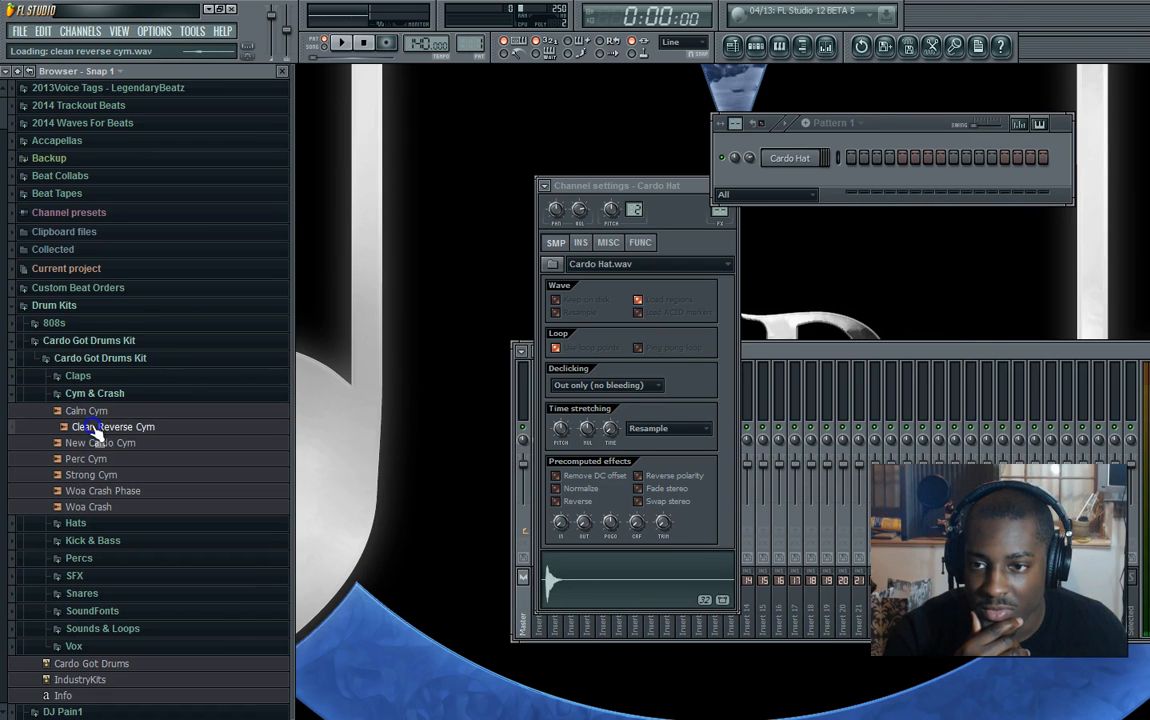
{"action": "left_click_drag", "start_coordinate": [88, 422], "coordinate": [460, 190]}
{"action": "mouse_move", "coordinate": [2, 365]}
{"action": "left_click", "coordinate": [88, 428]}
{"action": "left_click_drag", "start_coordinate": [90, 435], "coordinate": [510, 205]}
Audition Woa Crash and look through the Cardo Got Drums Kit folders, including Hats and Kick & Bass, for more drum sounds
{"action": "mouse_move", "coordinate": [2, 550]}
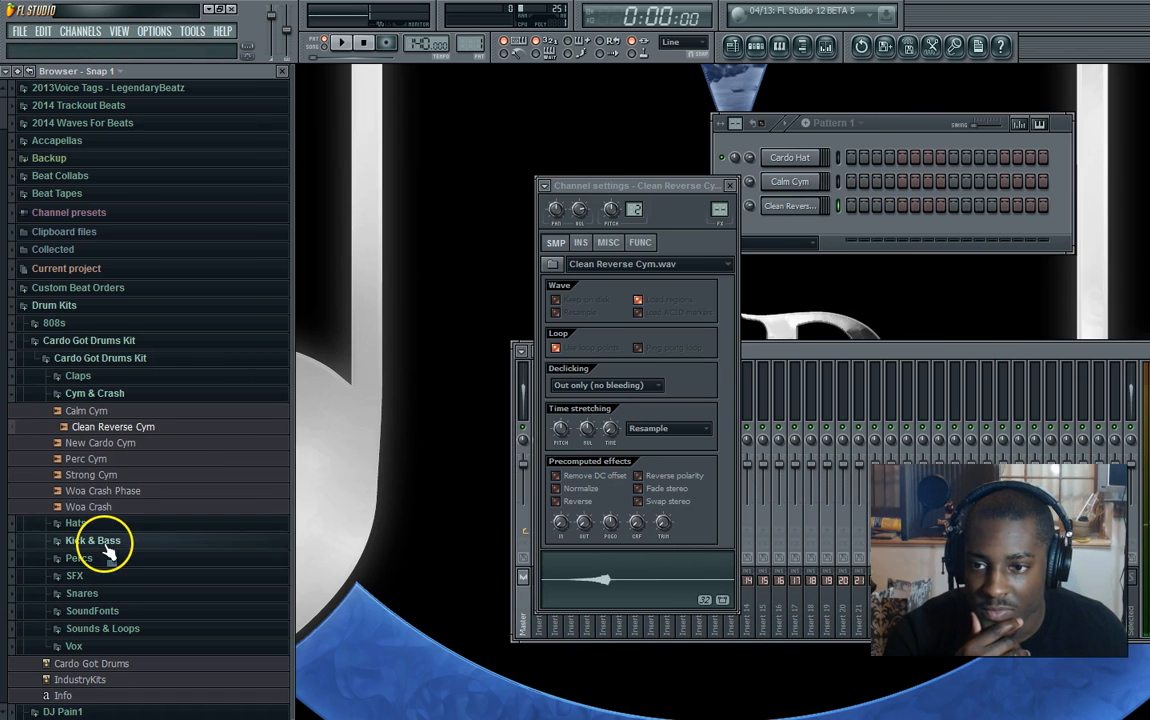
{"action": "left_click", "coordinate": [96, 507]}
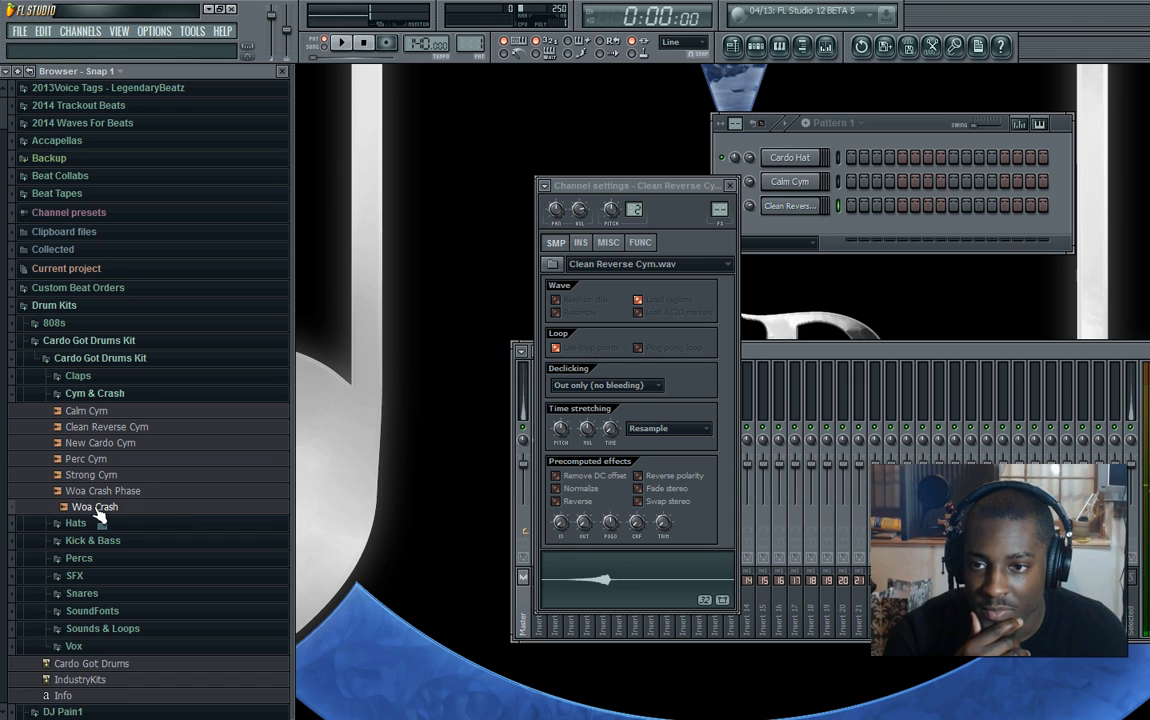
{"action": "left_click", "coordinate": [78, 524]}
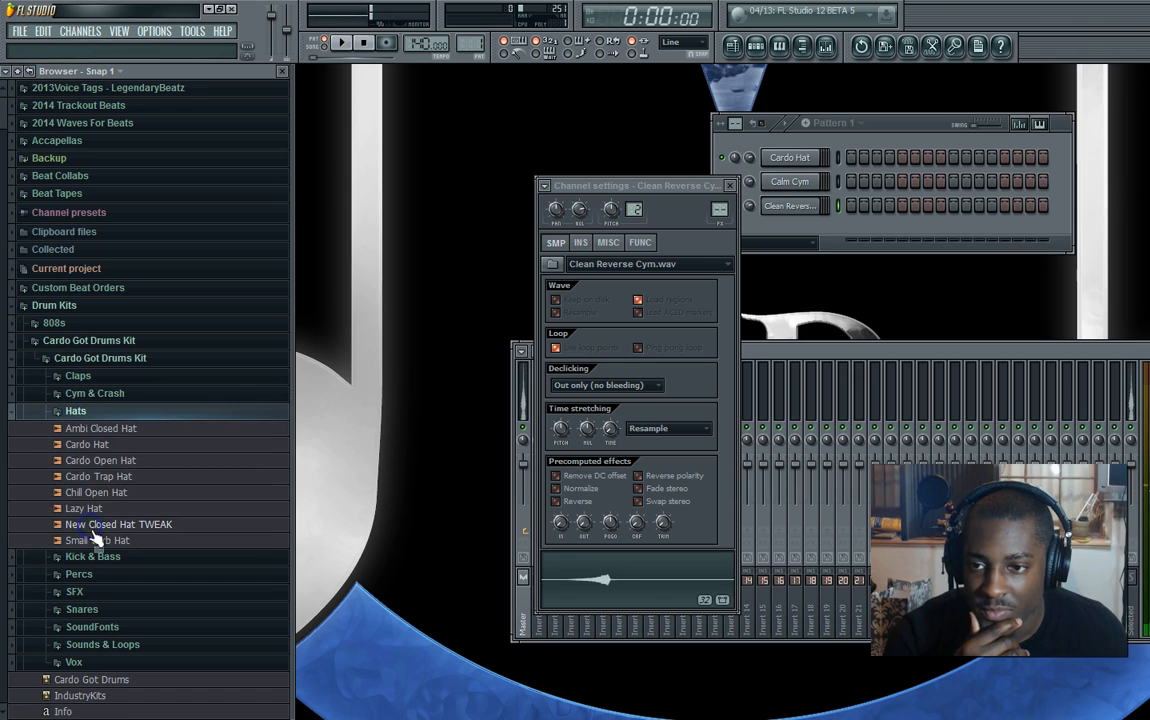
{"action": "left_click", "coordinate": [78, 411]}
{"action": "left_click", "coordinate": [90, 430]}
{"action": "left_click", "coordinate": [103, 410]}
{"action": "left_click", "coordinate": [102, 297]}
{"action": "left_click", "coordinate": [102, 313]}
{"action": "left_click", "coordinate": [92, 344]}
{"action": "left_click", "coordinate": [103, 264]}
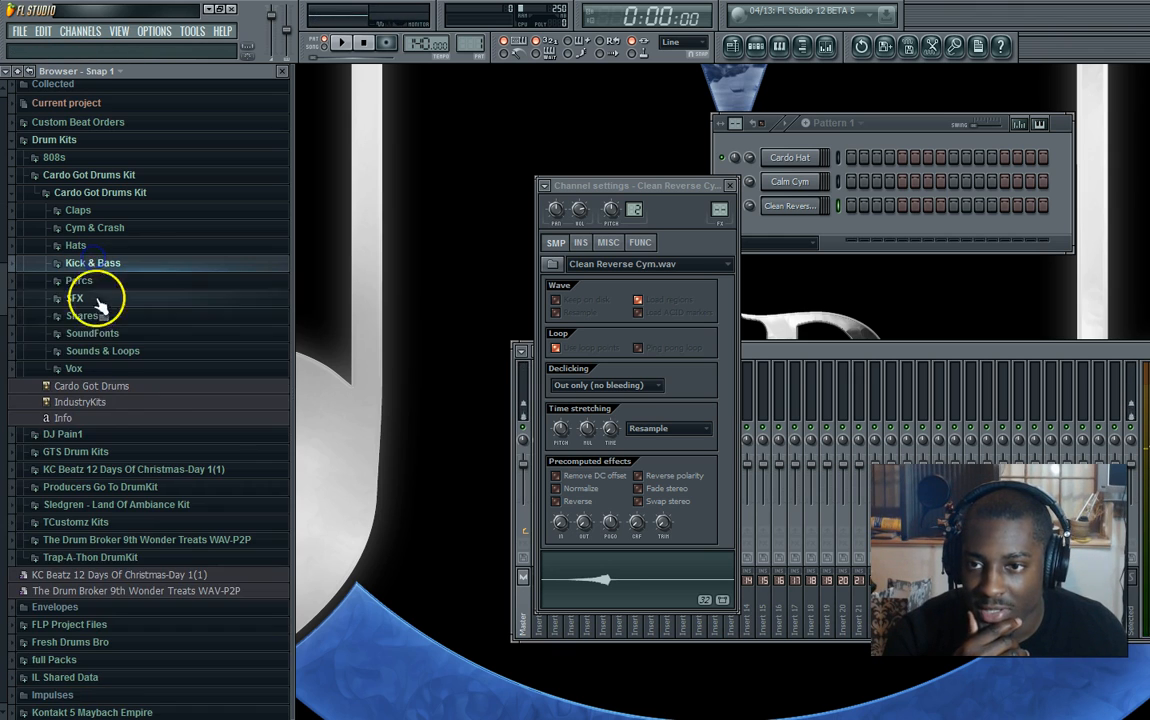
Add money_kick above the first channel and money_sub bass below the last one from DJ Pain1's money kit
{"action": "left_click", "coordinate": [77, 434]}
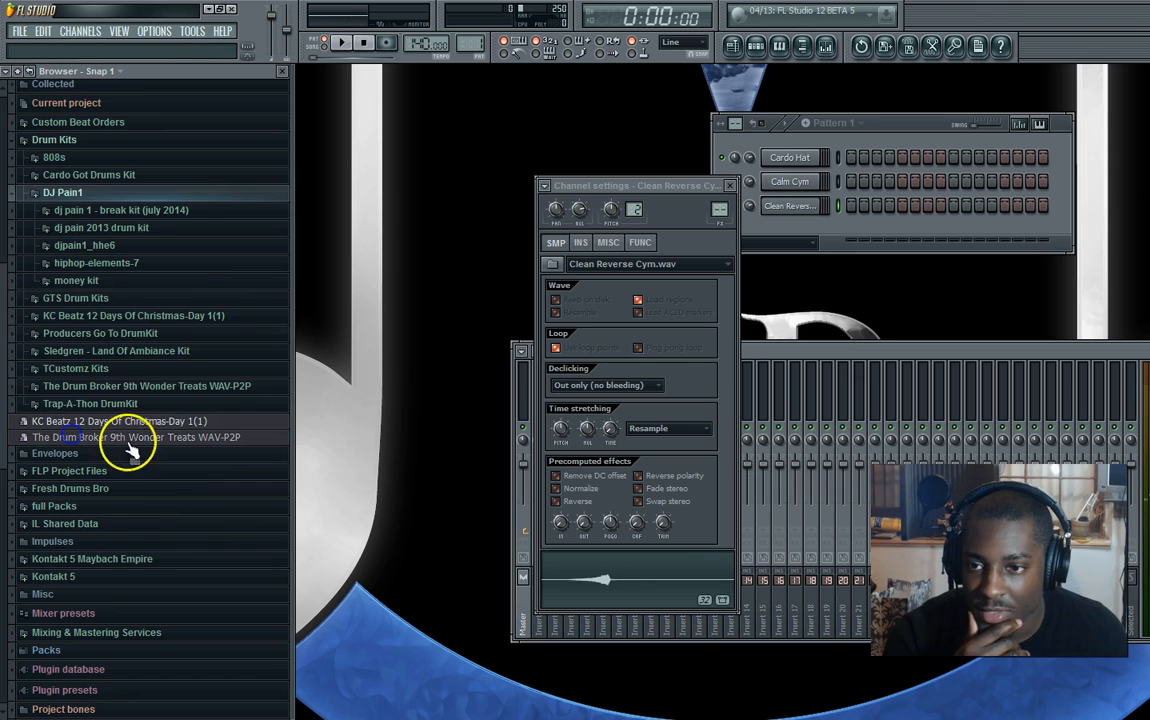
{"action": "left_click", "coordinate": [82, 280]}
{"action": "left_click", "coordinate": [100, 298]}
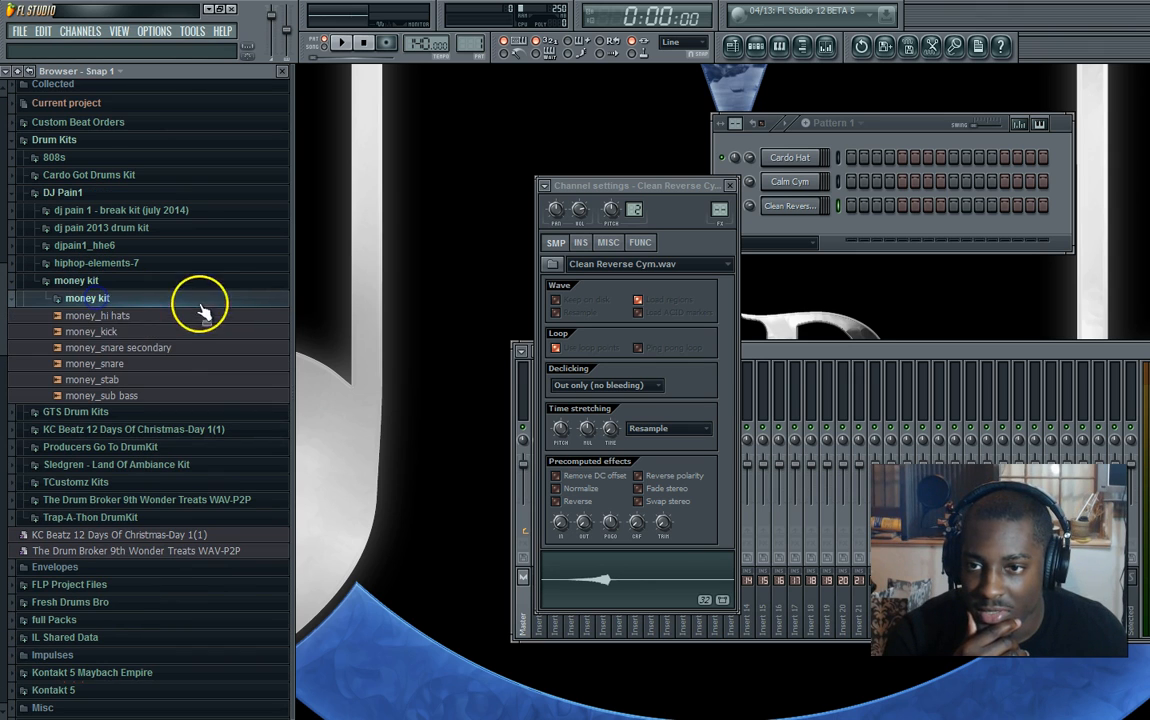
{"action": "left_click_drag", "start_coordinate": [100, 331], "coordinate": [505, 137]}
{"action": "left_click", "coordinate": [57, 397]}
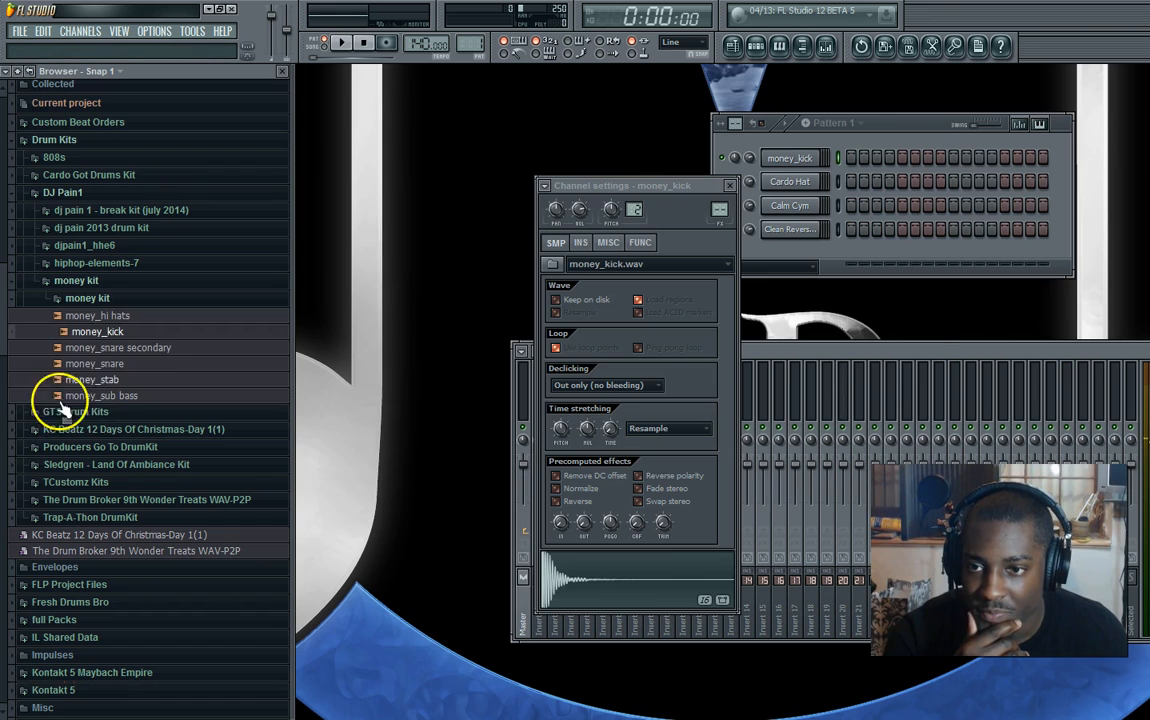
{"action": "left_click_drag", "start_coordinate": [97, 405], "coordinate": [493, 246]}
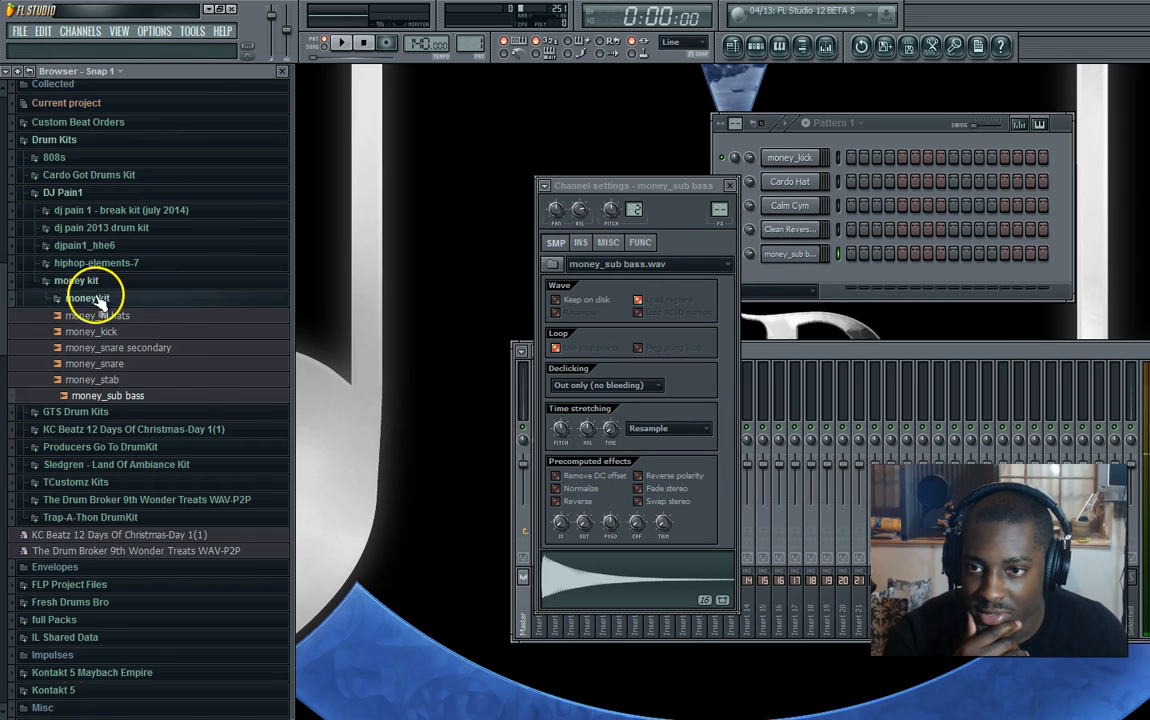
{"action": "left_click", "coordinate": [105, 296]}
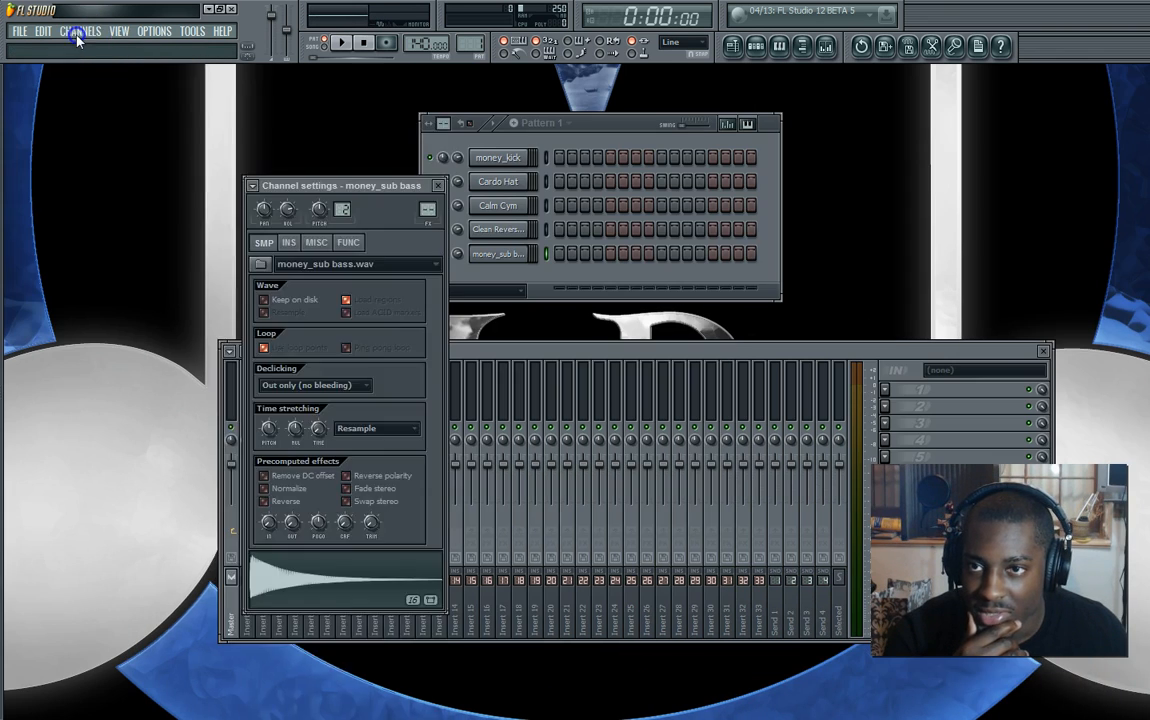
Add a Nexus instrument channel and load the BR Full Section preset from the Synthetic Brass category
{"action": "left_click", "coordinate": [80, 31]}
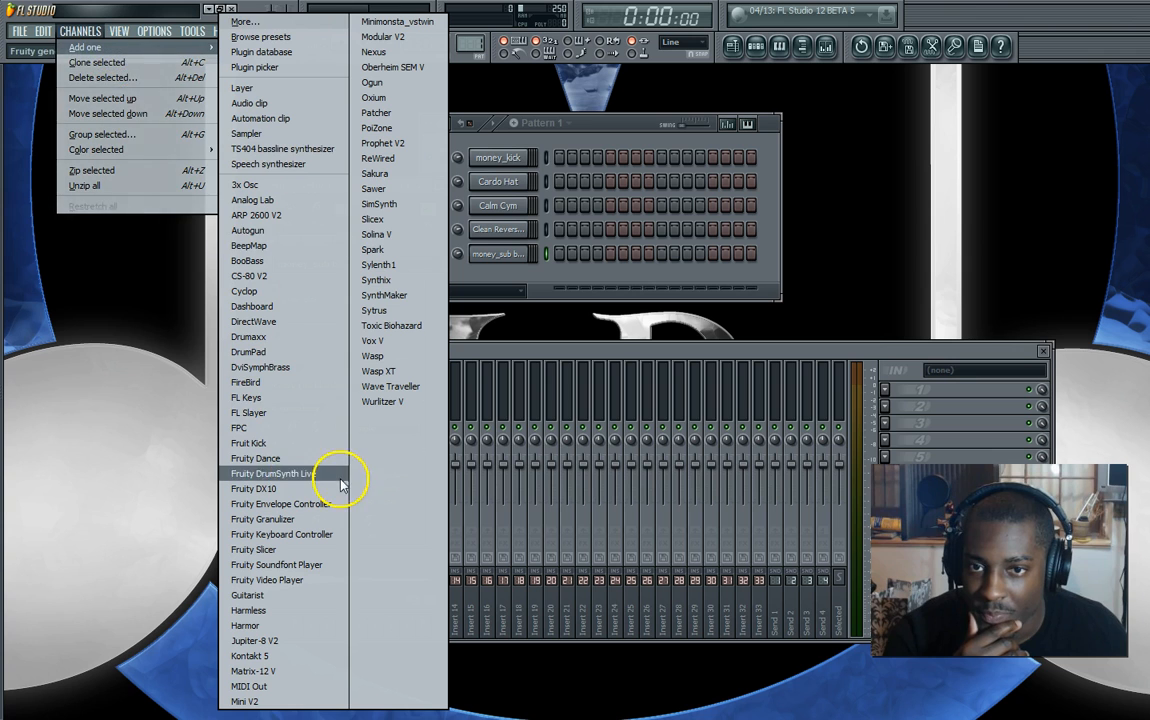
{"action": "left_click", "coordinate": [375, 52]}
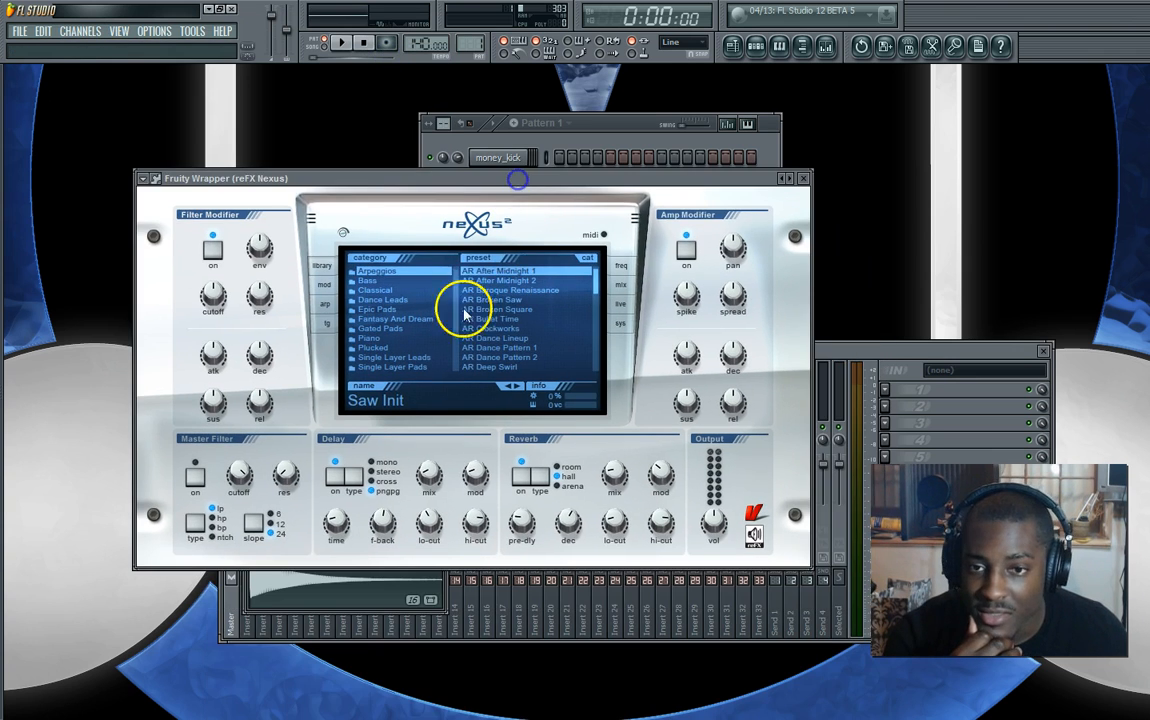
{"action": "scroll", "coordinate": [440, 345], "scroll_direction": "down", "scroll_amount": 3}
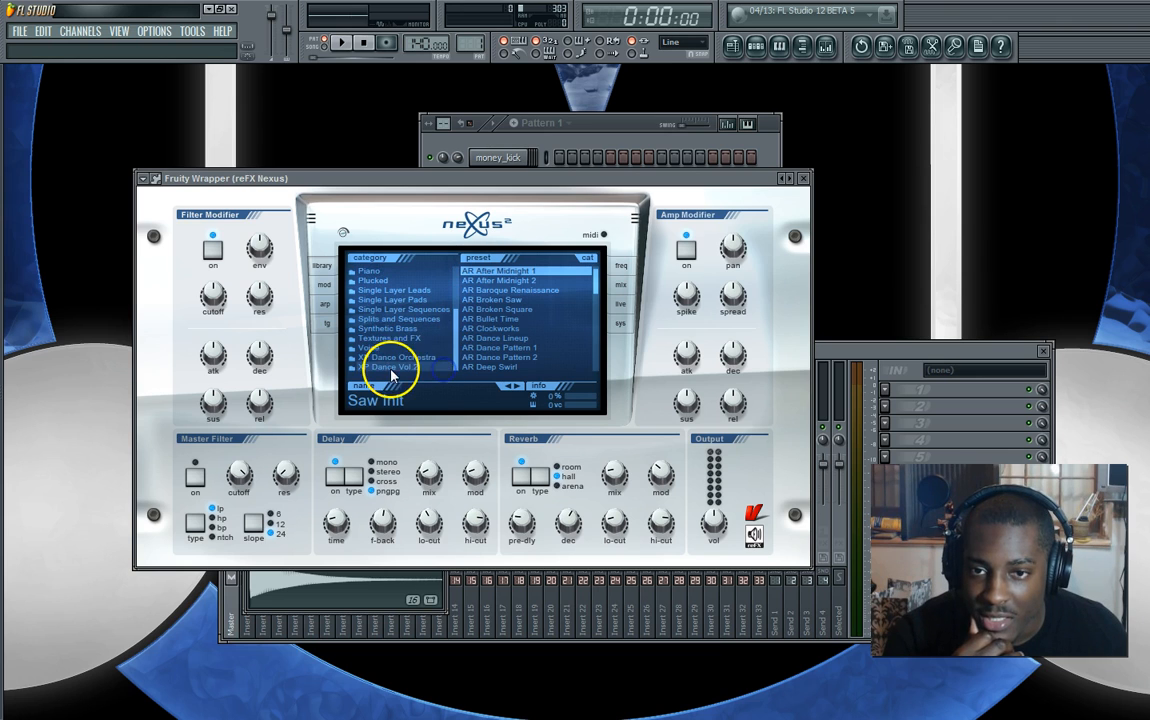
{"action": "left_click", "coordinate": [408, 359]}
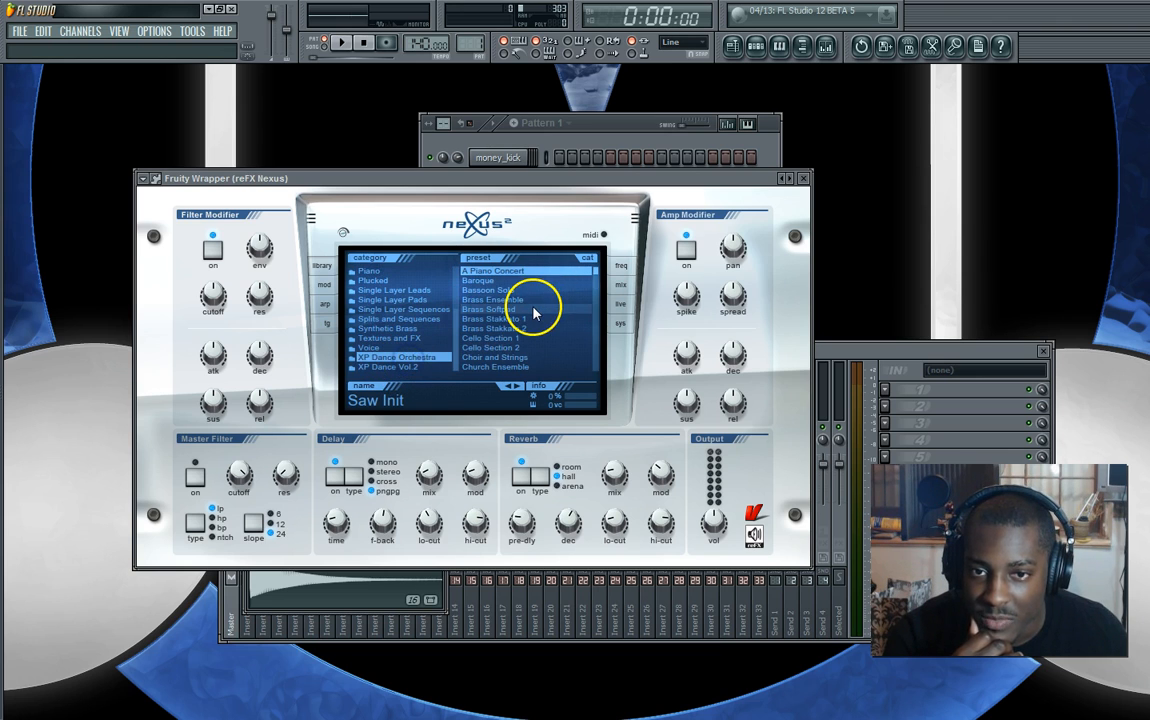
{"action": "scroll", "coordinate": [534, 313], "scroll_direction": "down", "scroll_amount": 20}
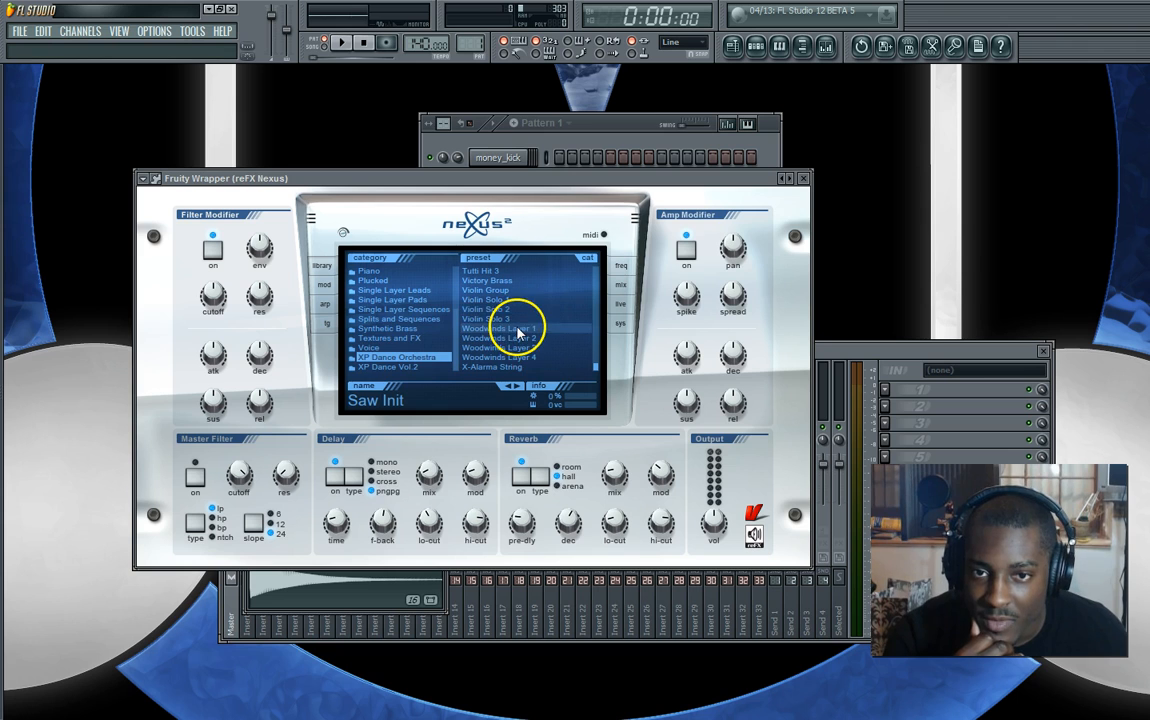
{"action": "left_click", "coordinate": [396, 328]}
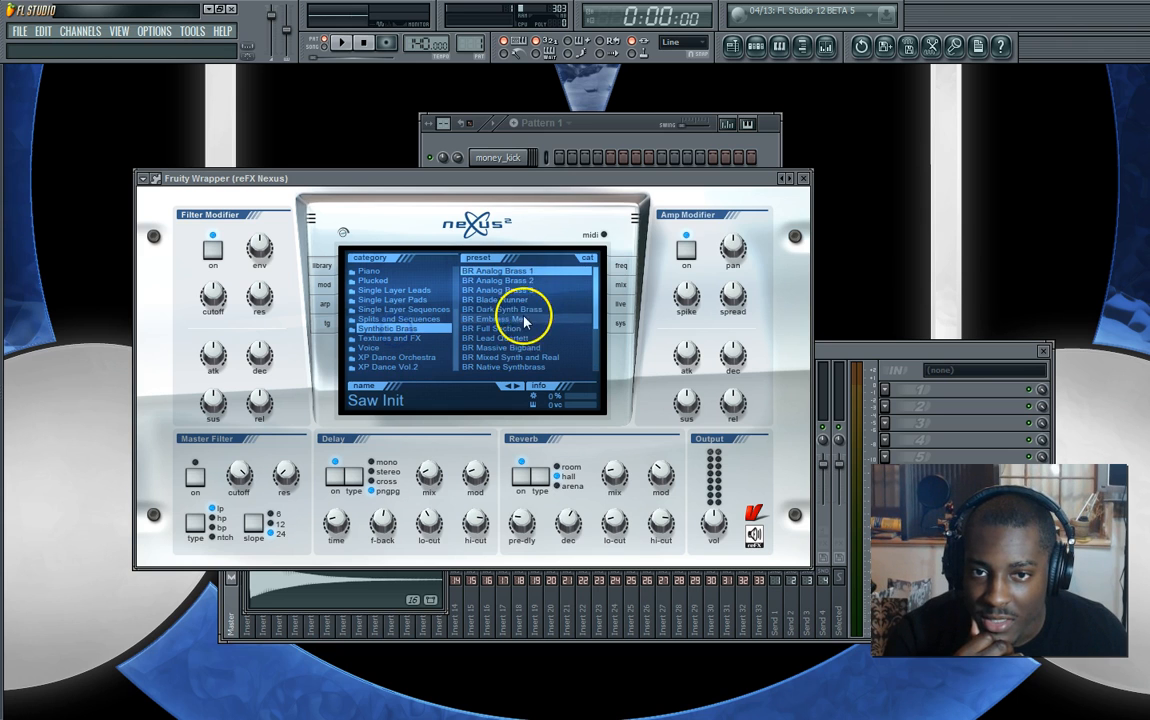
{"action": "left_click", "coordinate": [506, 329]}
Clone the reFX Nexus channel and move the clone's plugin window fully into view
{"action": "left_click", "coordinate": [606, 141]}
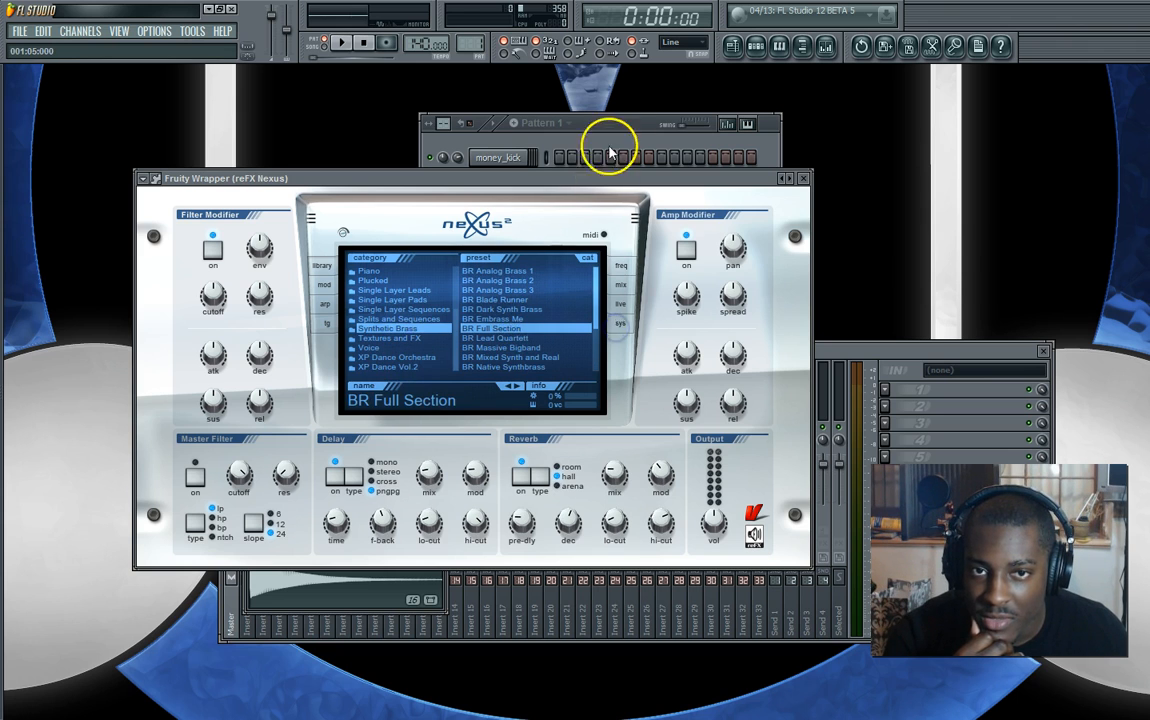
{"action": "right_click", "coordinate": [497, 277]}
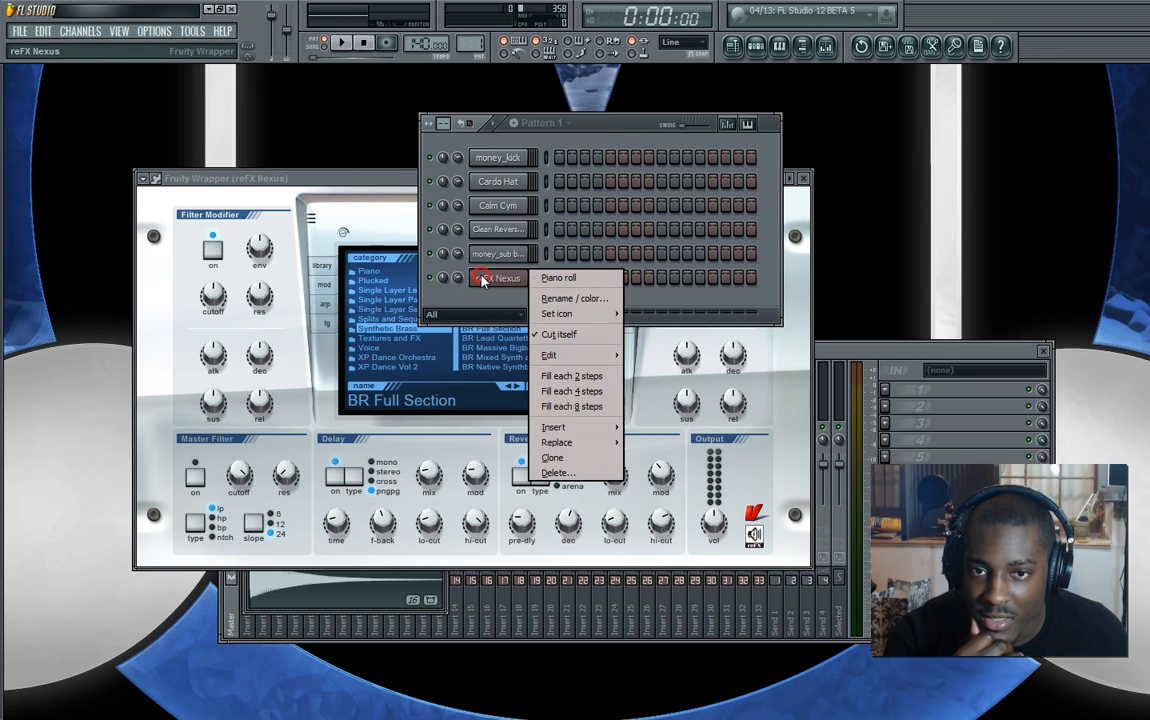
{"action": "left_click", "coordinate": [555, 458]}
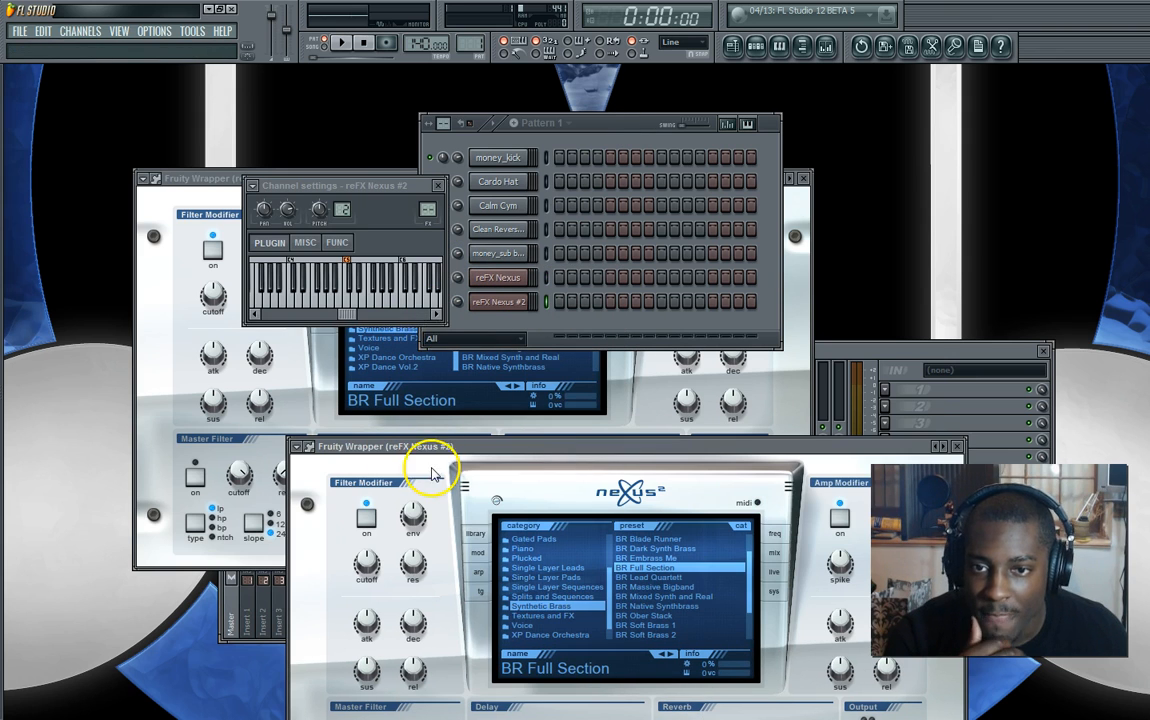
{"action": "left_click", "coordinate": [492, 303]}
{"action": "left_click", "coordinate": [500, 303]}
{"action": "left_click_drag", "start_coordinate": [548, 446], "coordinate": [443, 238]}
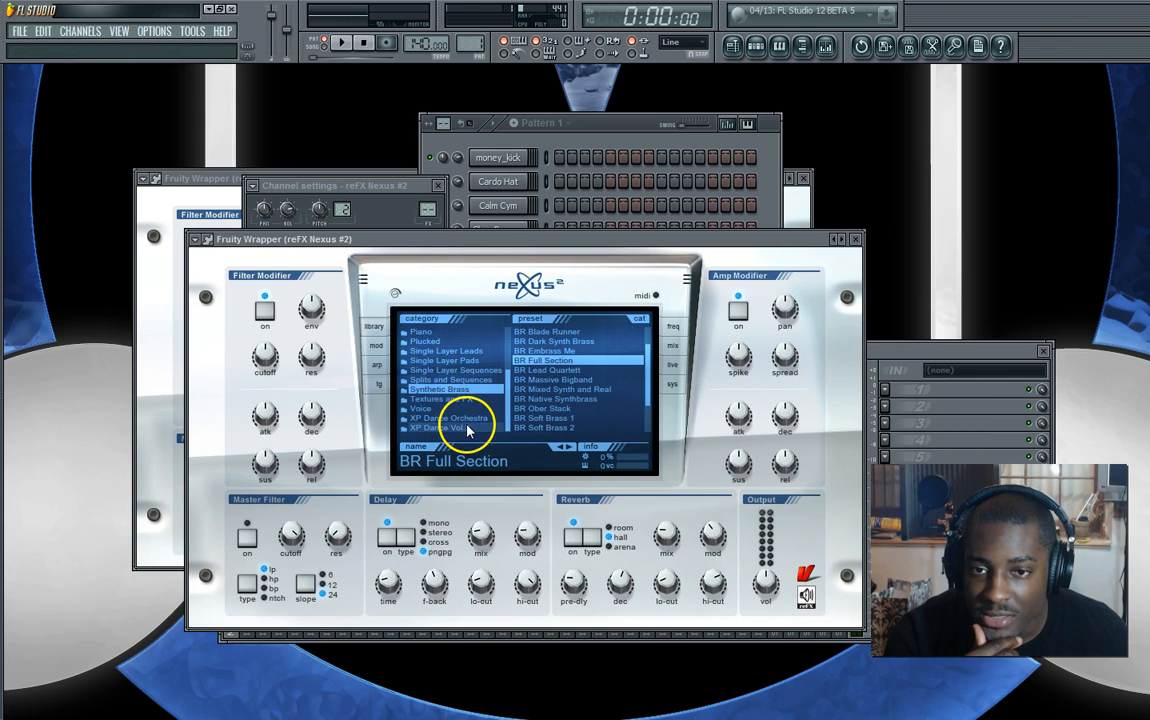
Load the Violin Solo 1 preset from the XP Dance Orchestra category in the cloned Nexus
{"action": "left_click", "coordinate": [455, 418]}
{"action": "scroll", "coordinate": [543, 390], "scroll_direction": "down", "scroll_amount": 1}
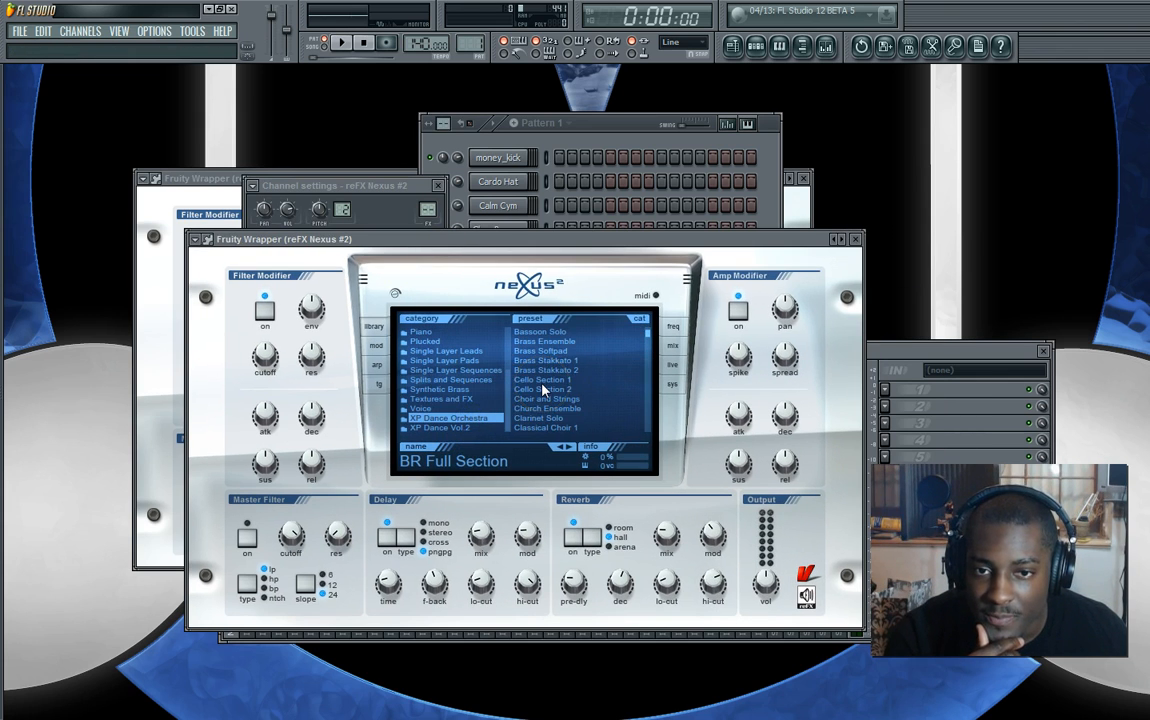
{"action": "scroll", "coordinate": [543, 390], "scroll_direction": "down", "scroll_amount": 8}
{"action": "scroll", "coordinate": [543, 390], "scroll_direction": "down", "scroll_amount": 10}
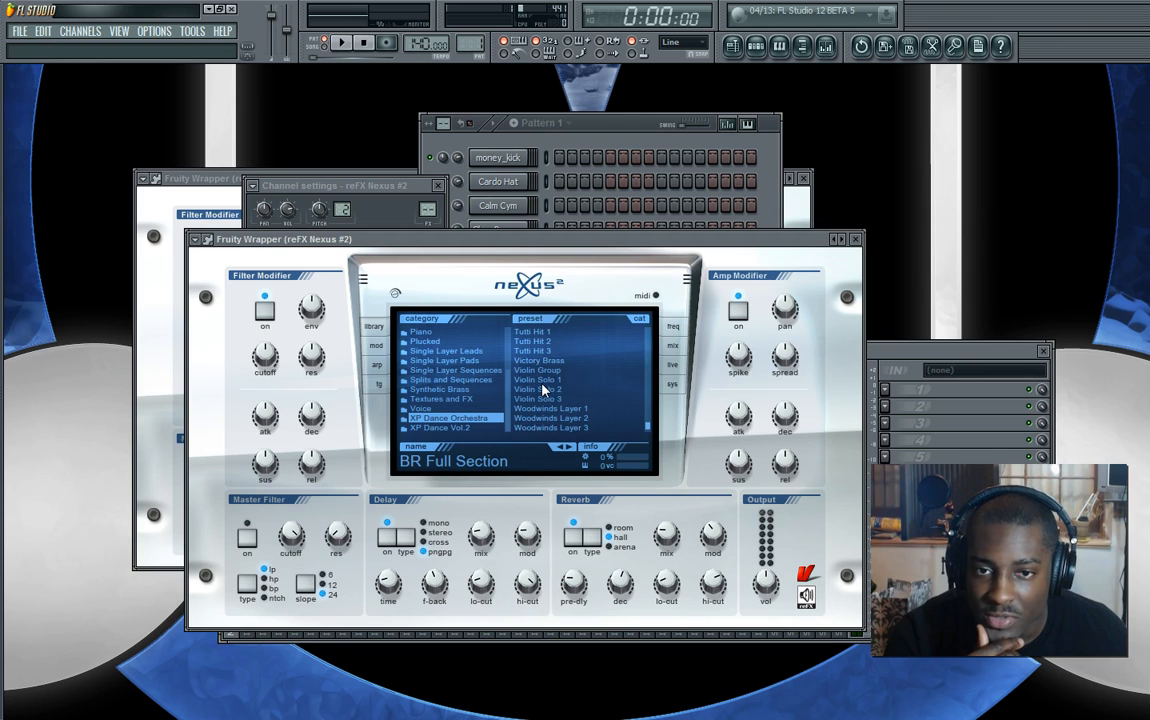
{"action": "left_click", "coordinate": [545, 370]}
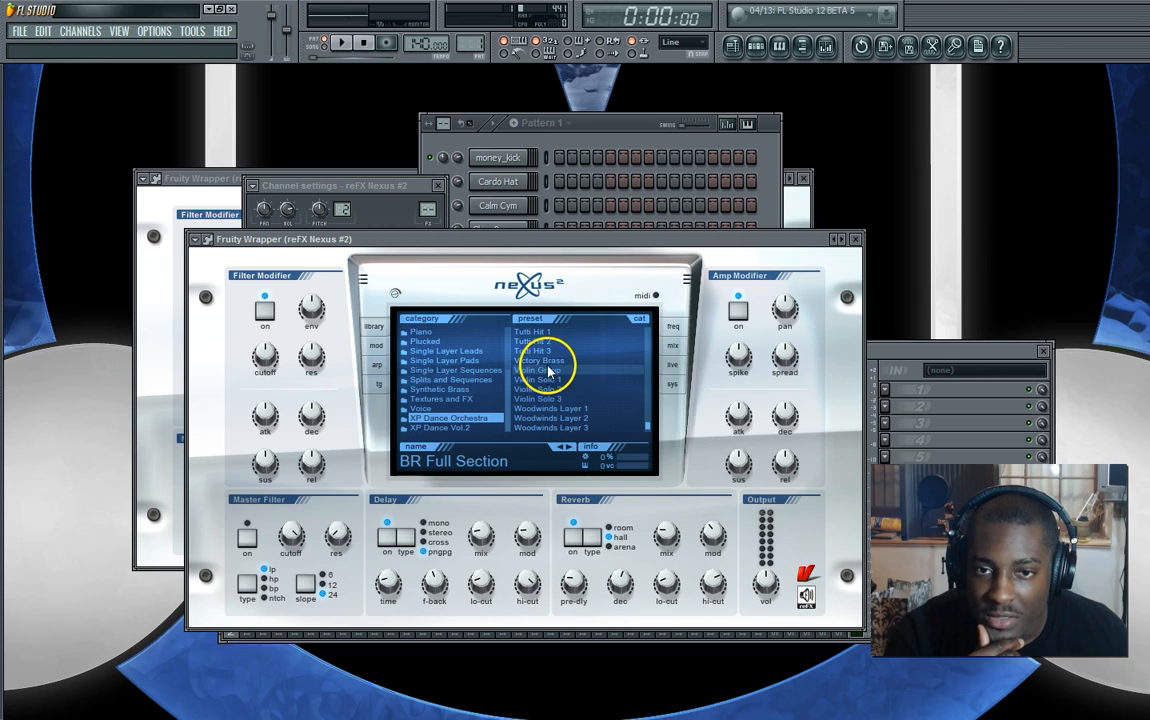
{"action": "left_click", "coordinate": [545, 379]}
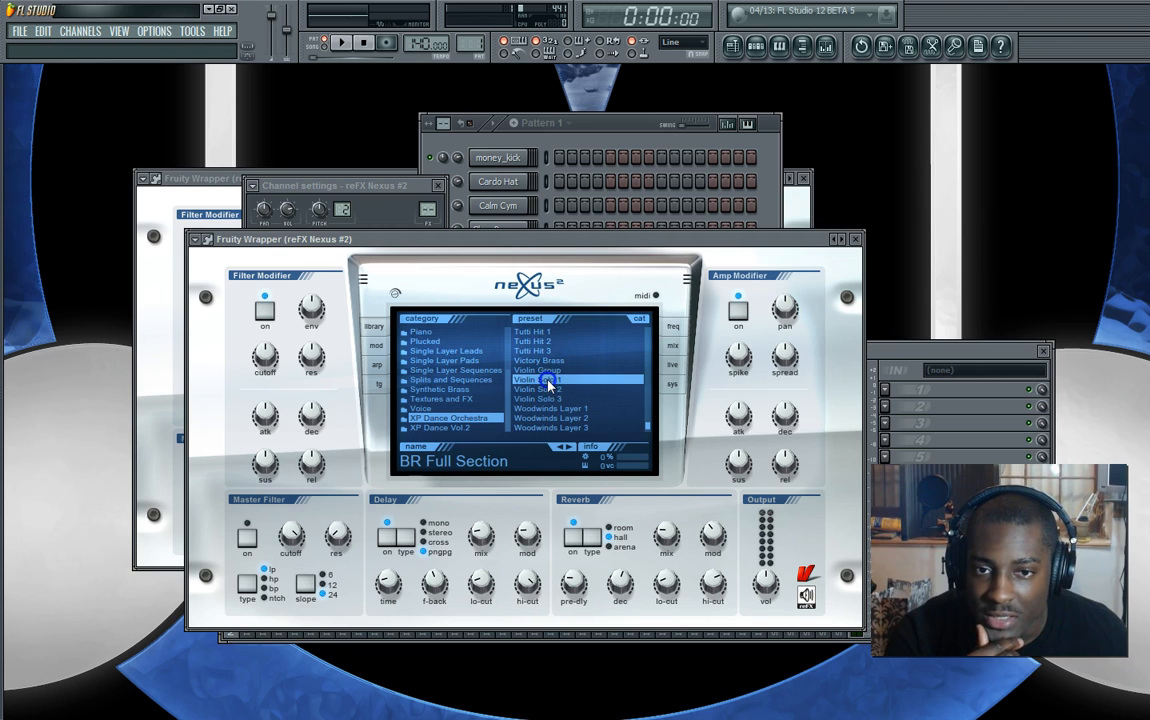
Clone the violin Nexus channel as a third instrument and move its plugin window fully into view
{"action": "left_click", "coordinate": [634, 141]}
{"action": "right_click", "coordinate": [505, 300]}
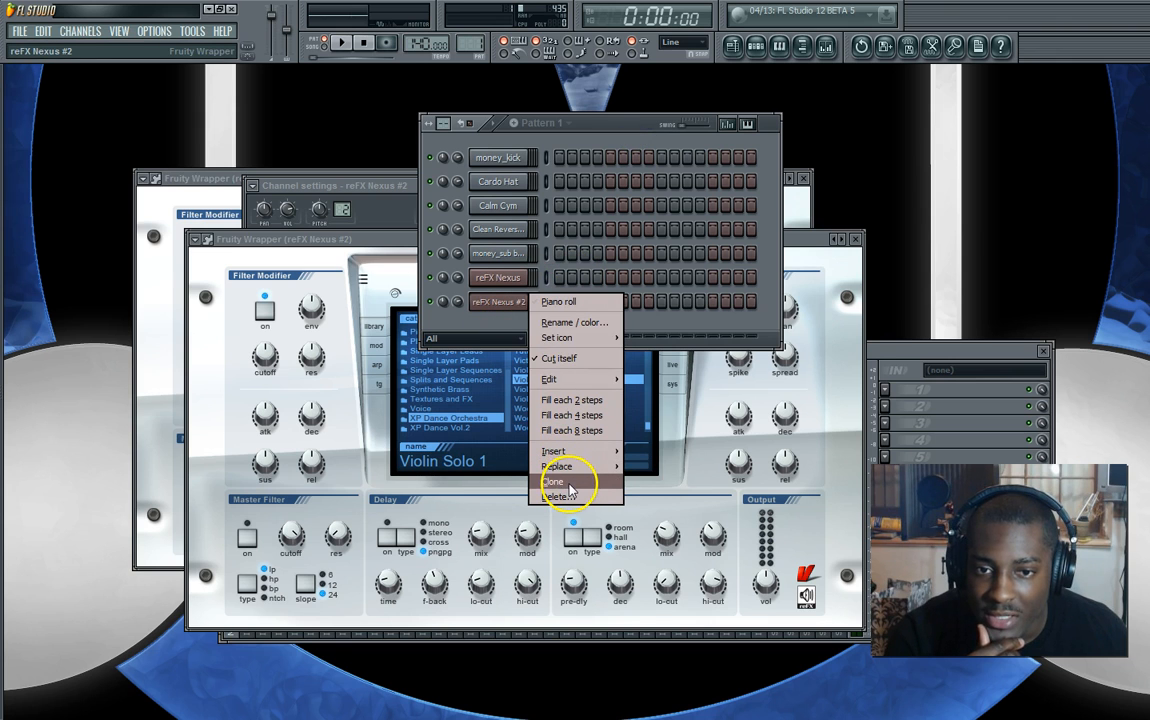
{"action": "left_click", "coordinate": [558, 481]}
{"action": "left_click", "coordinate": [512, 327]}
{"action": "left_click", "coordinate": [512, 328]}
{"action": "left_click_drag", "start_coordinate": [549, 490], "coordinate": [418, 287]}
Load the PN Power Grand preset from the Piano category in the third Nexus
{"action": "scroll", "coordinate": [475, 449], "scroll_direction": "up", "scroll_amount": 2}
{"action": "scroll", "coordinate": [493, 457], "scroll_direction": "up", "scroll_amount": 5}
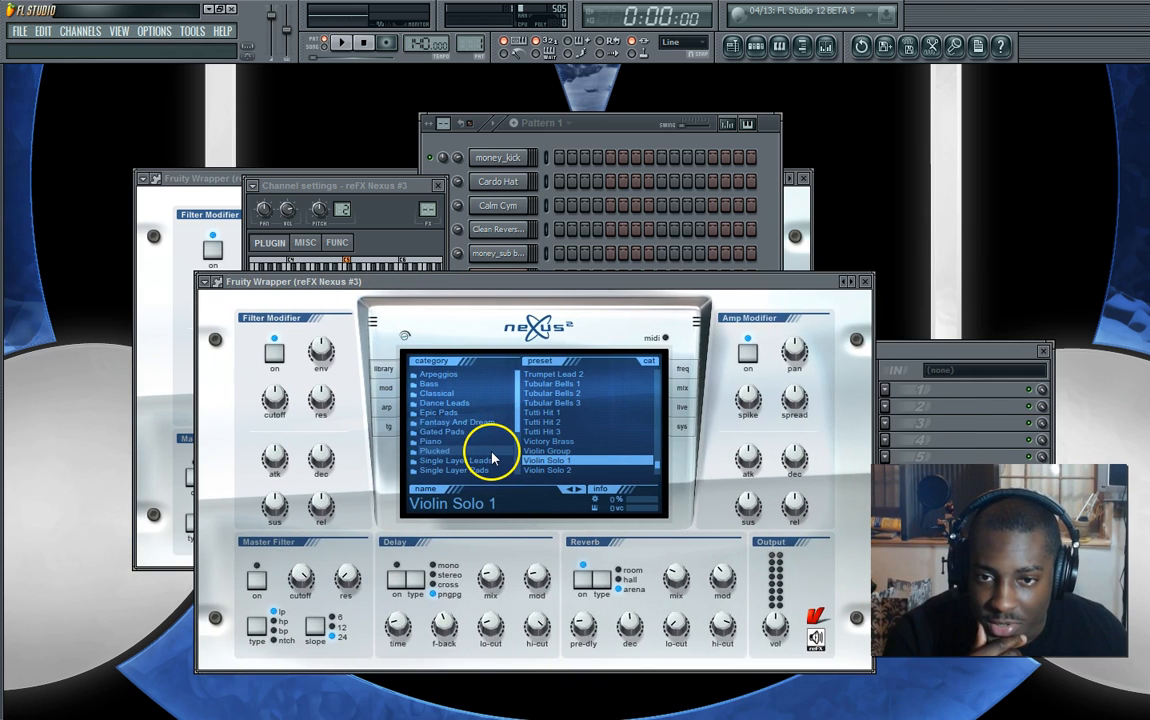
{"action": "left_click", "coordinate": [470, 440]}
{"action": "scroll", "coordinate": [567, 405], "scroll_direction": "up", "scroll_amount": 4}
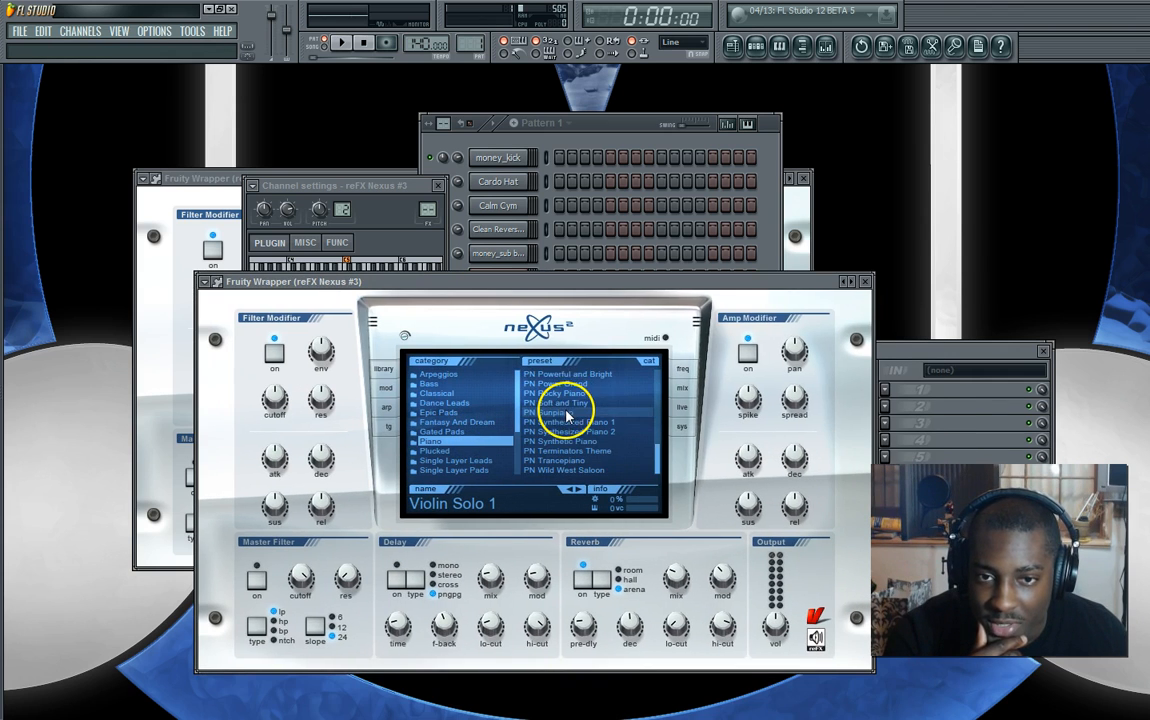
{"action": "left_click", "coordinate": [558, 421]}
Audition the kick, hat, cymbal, reverse cymbal and sub bass channels one after another in the channel rack
{"action": "left_click", "coordinate": [555, 125]}
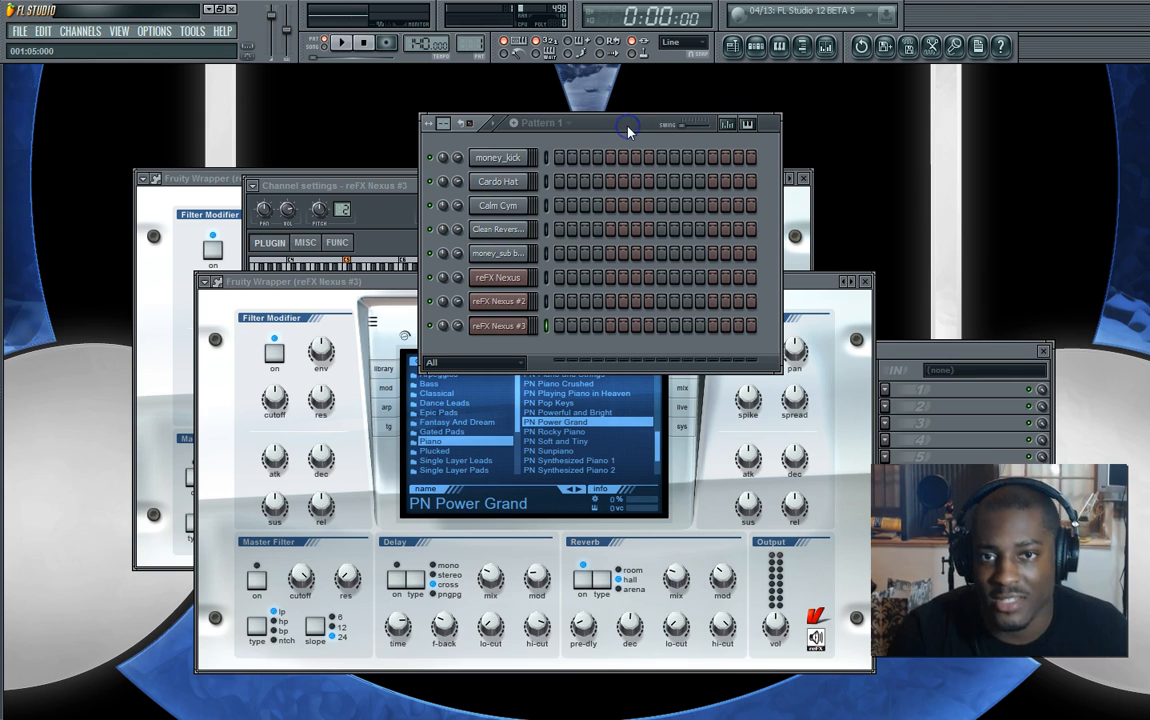
{"action": "left_click", "coordinate": [519, 162]}
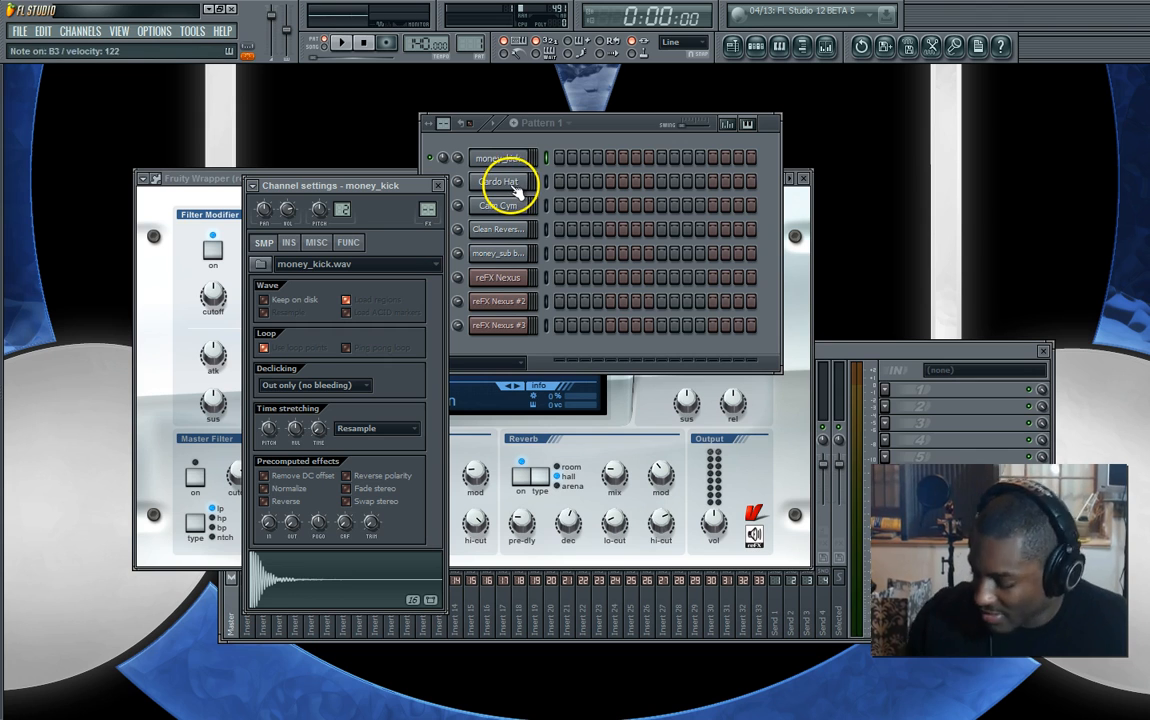
{"action": "left_click", "coordinate": [524, 179]}
{"action": "left_click", "coordinate": [508, 210]}
{"action": "left_click", "coordinate": [511, 231]}
{"action": "left_click", "coordinate": [516, 254]}
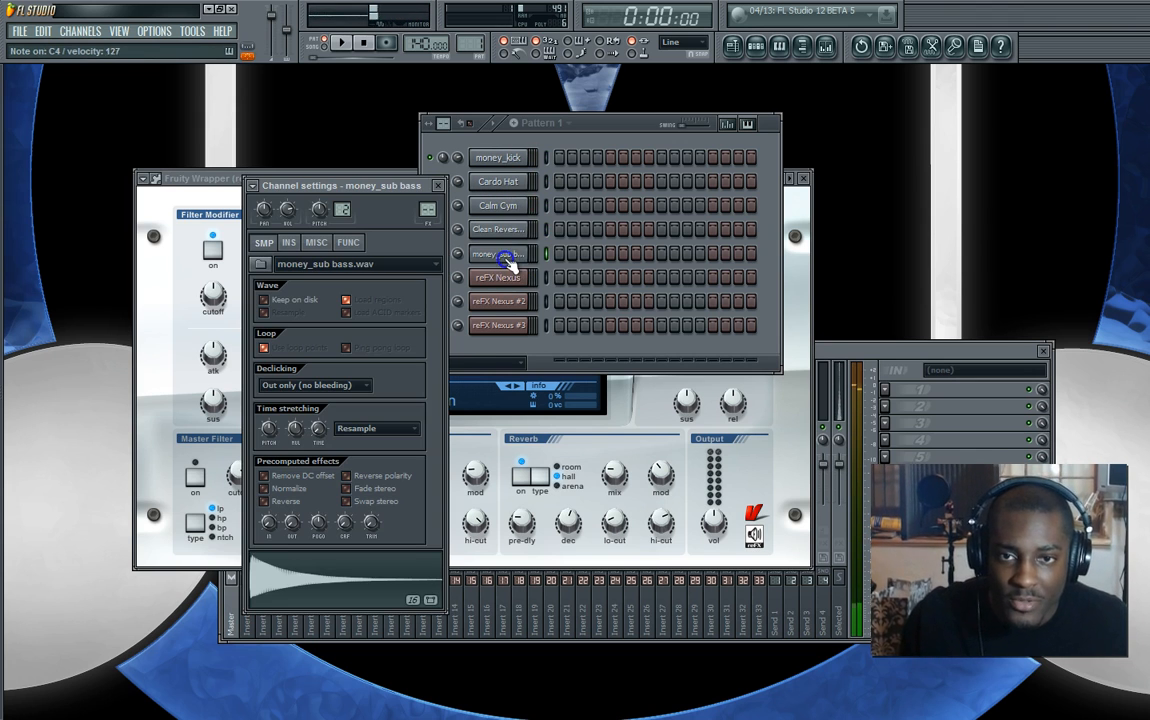
Open each of the three Nexus channels to check which preset it holds, and bring the channel rack back in front
{"action": "left_click", "coordinate": [512, 276]}
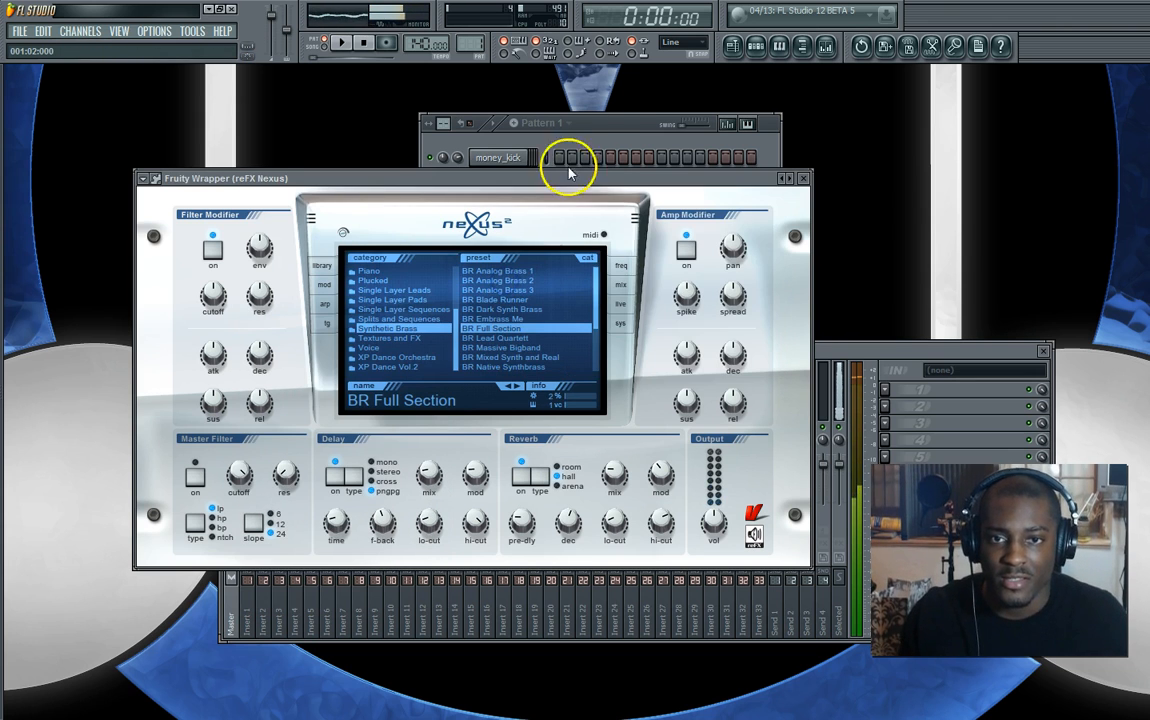
{"action": "left_click", "coordinate": [605, 145]}
{"action": "left_click", "coordinate": [508, 287]}
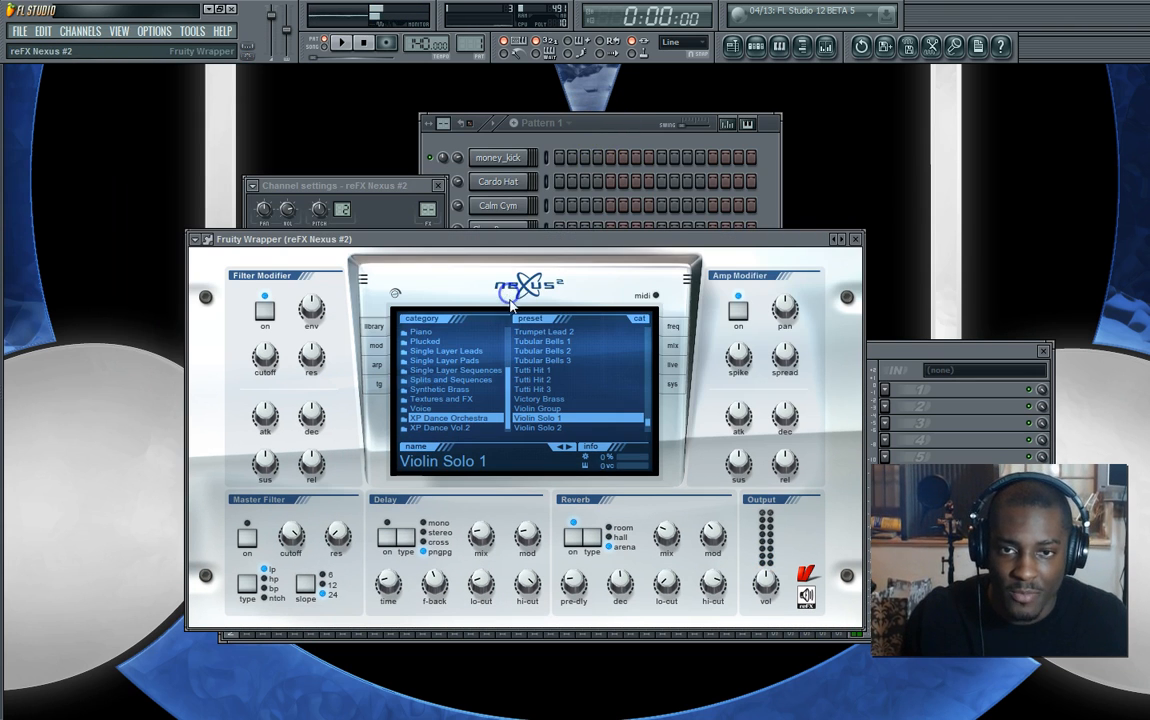
{"action": "left_click", "coordinate": [606, 126]}
{"action": "left_click", "coordinate": [503, 277]}
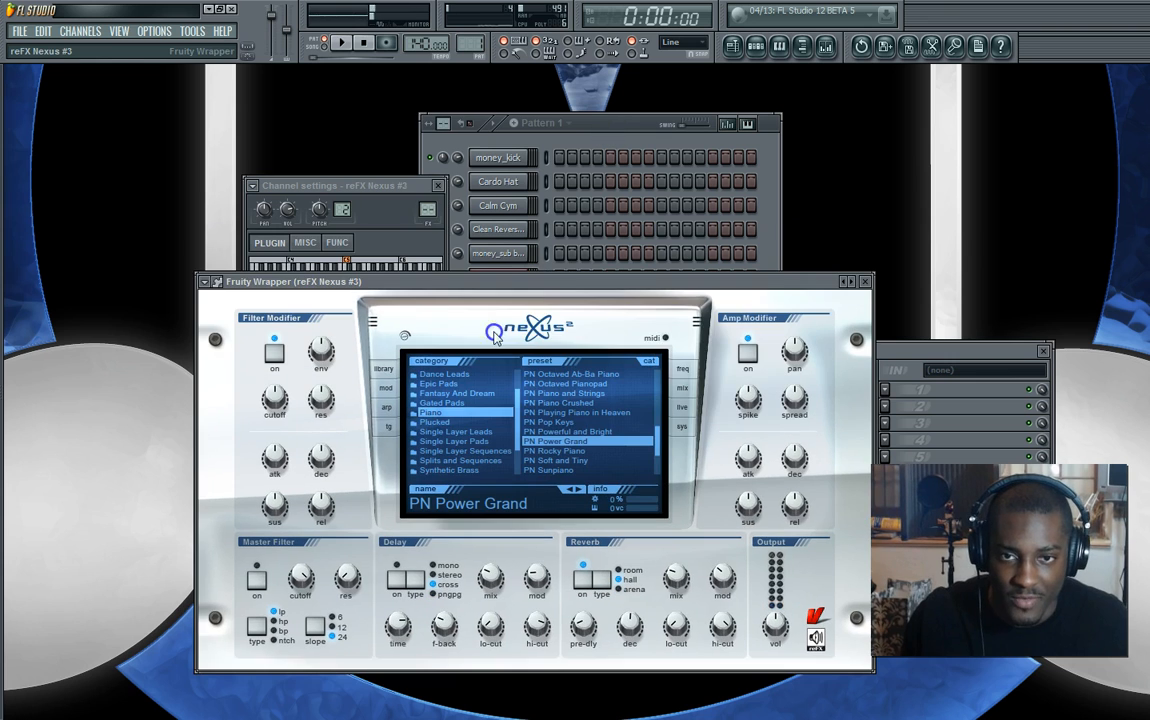
{"action": "left_click", "coordinate": [618, 122]}
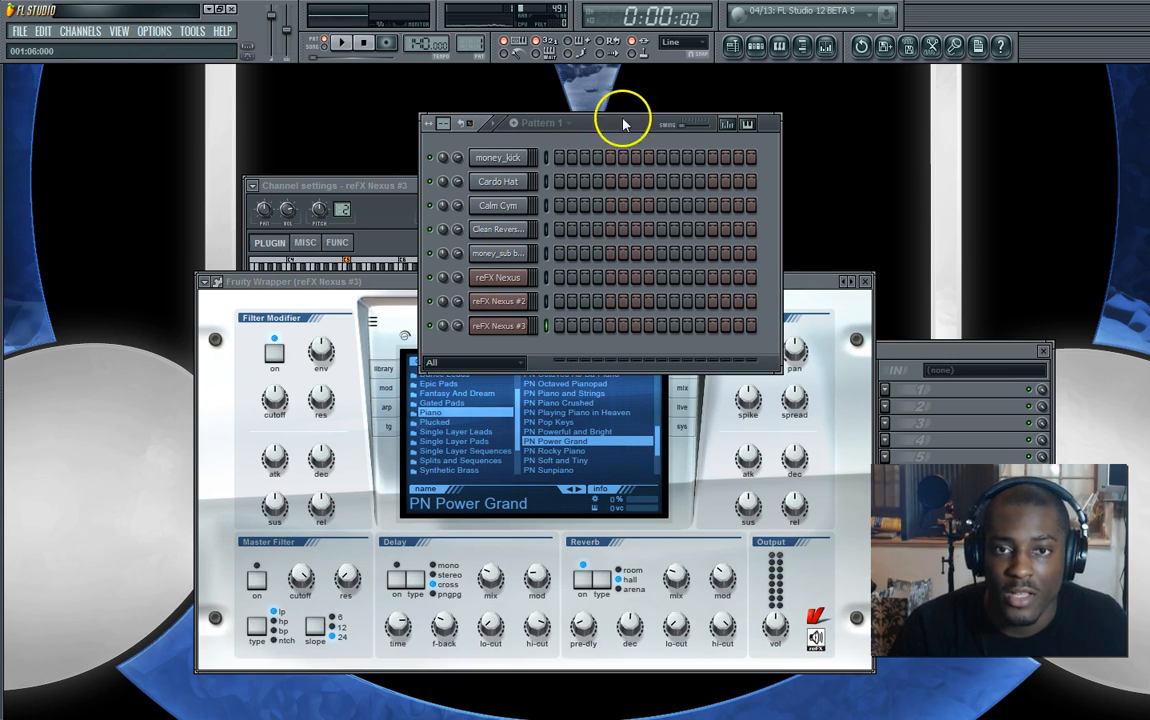
Rename the money_kick channel as Kick and colour it yellow
{"action": "right_click", "coordinate": [531, 168]}
{"action": "left_click", "coordinate": [565, 180]}
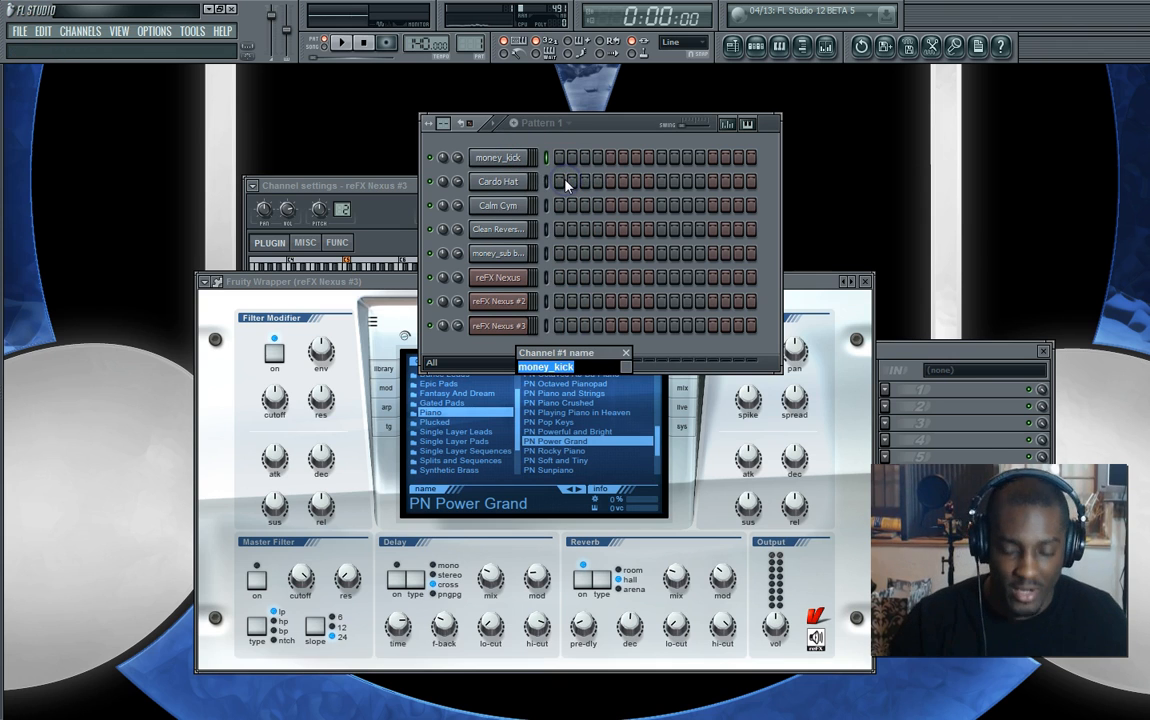
{"action": "type", "text": "K"}
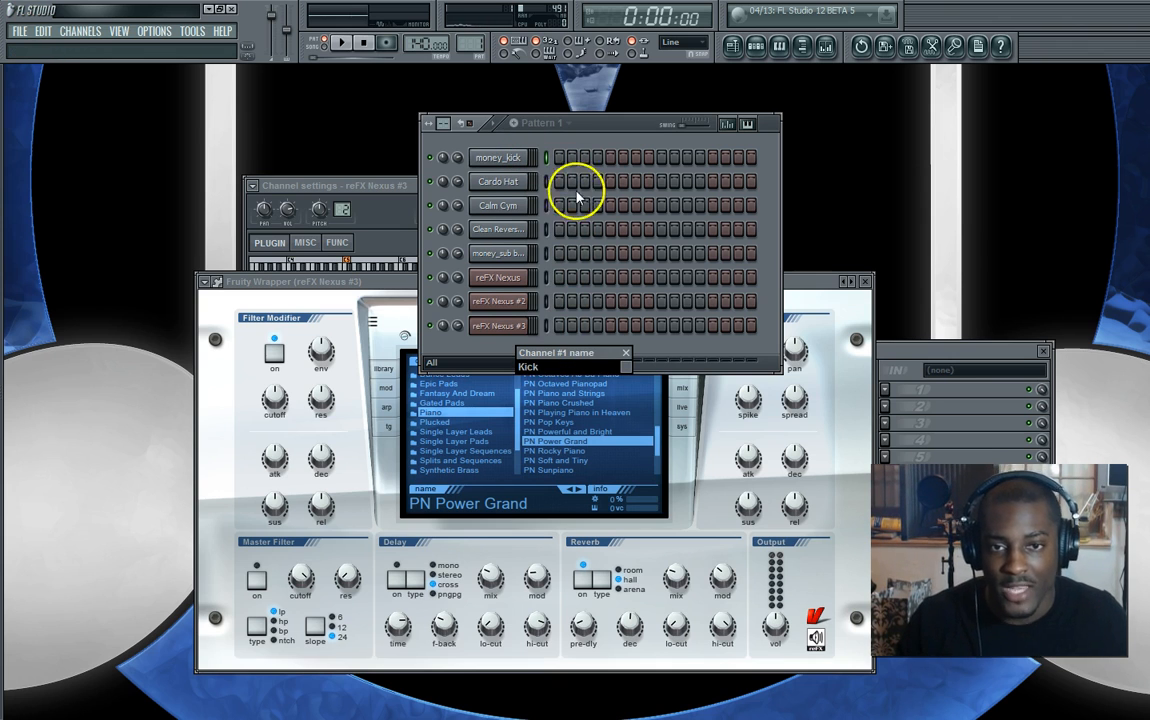
{"action": "left_click", "coordinate": [630, 373]}
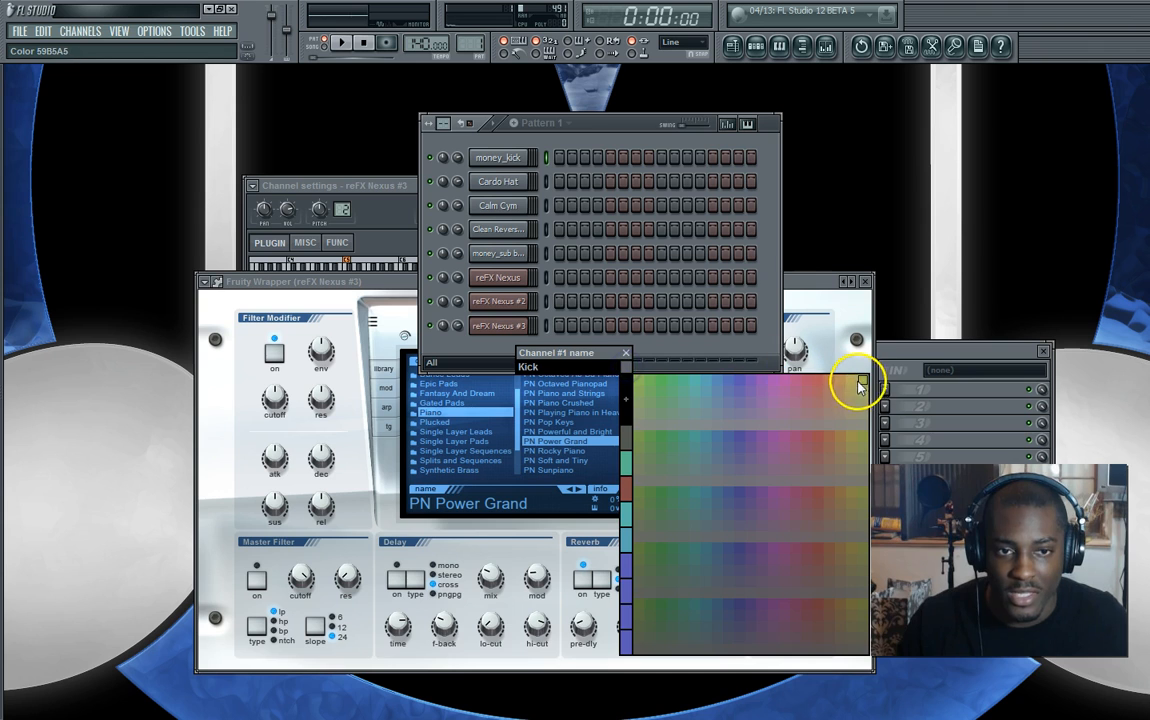
{"action": "left_click", "coordinate": [862, 383]}
{"action": "key", "text": "Return"}
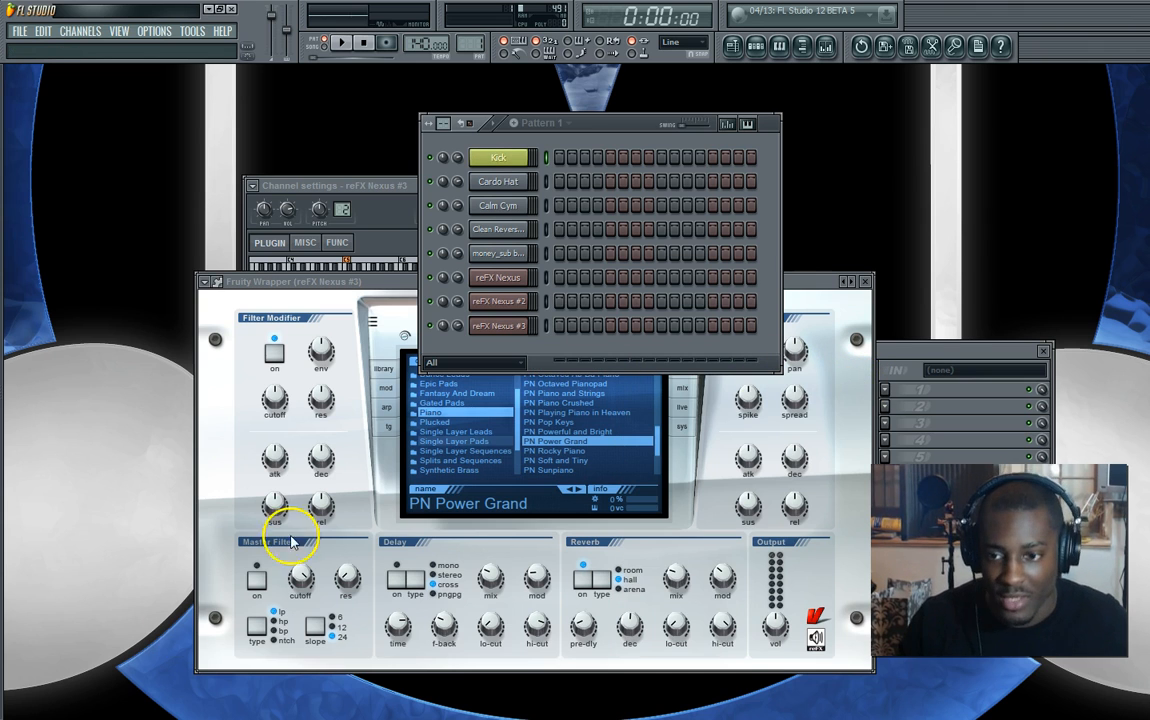
Rename the Cardo Hat channel as Hi_Hat and give it the same yellow as the kick
{"action": "right_click", "coordinate": [518, 177]}
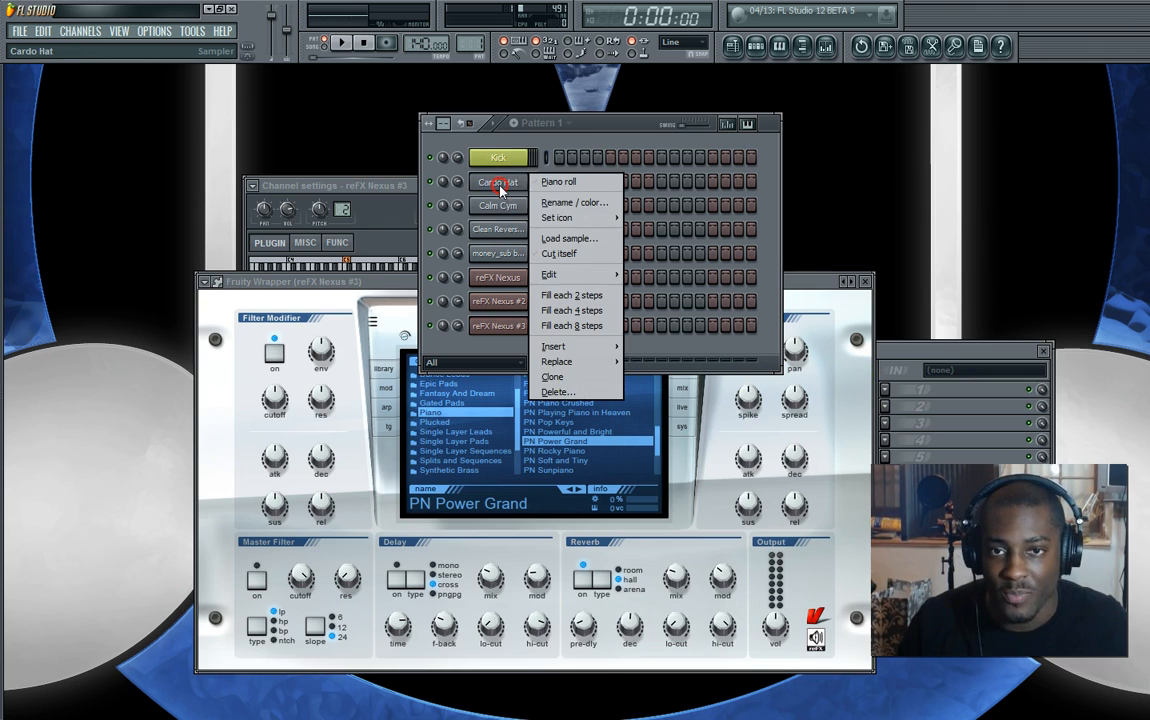
{"action": "left_click", "coordinate": [553, 199]}
{"action": "type", "text": "Hi_Hat"}
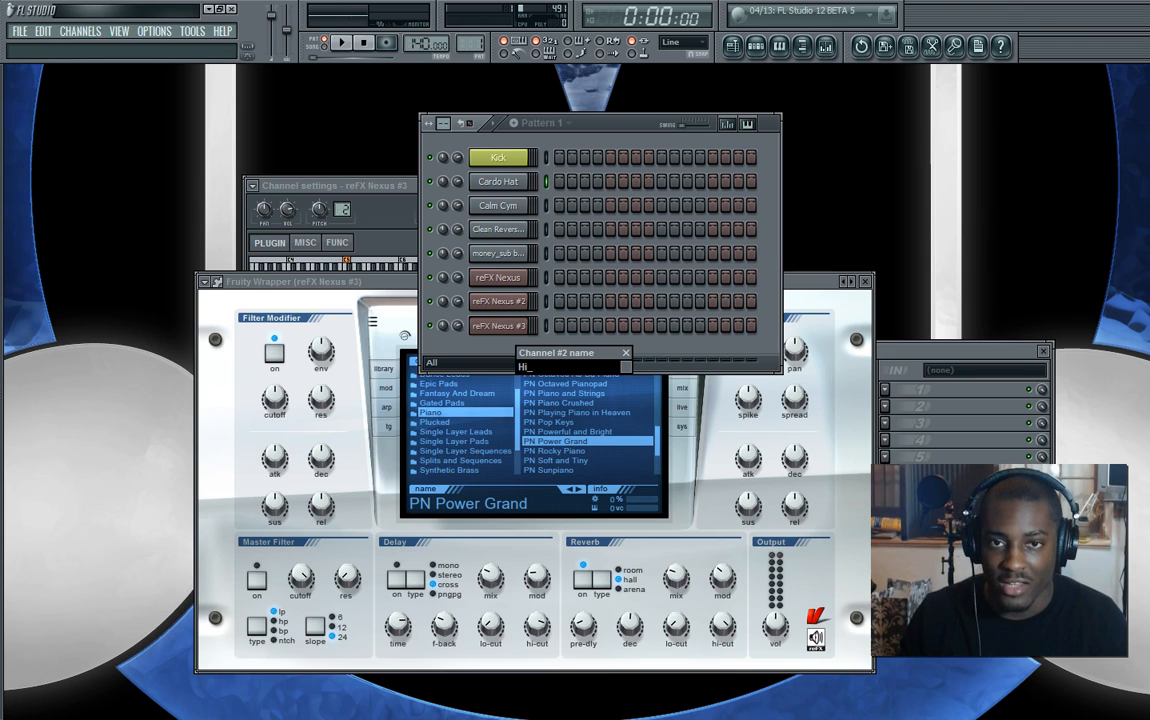
{"action": "left_click", "coordinate": [625, 366]}
{"action": "left_click", "coordinate": [625, 462]}
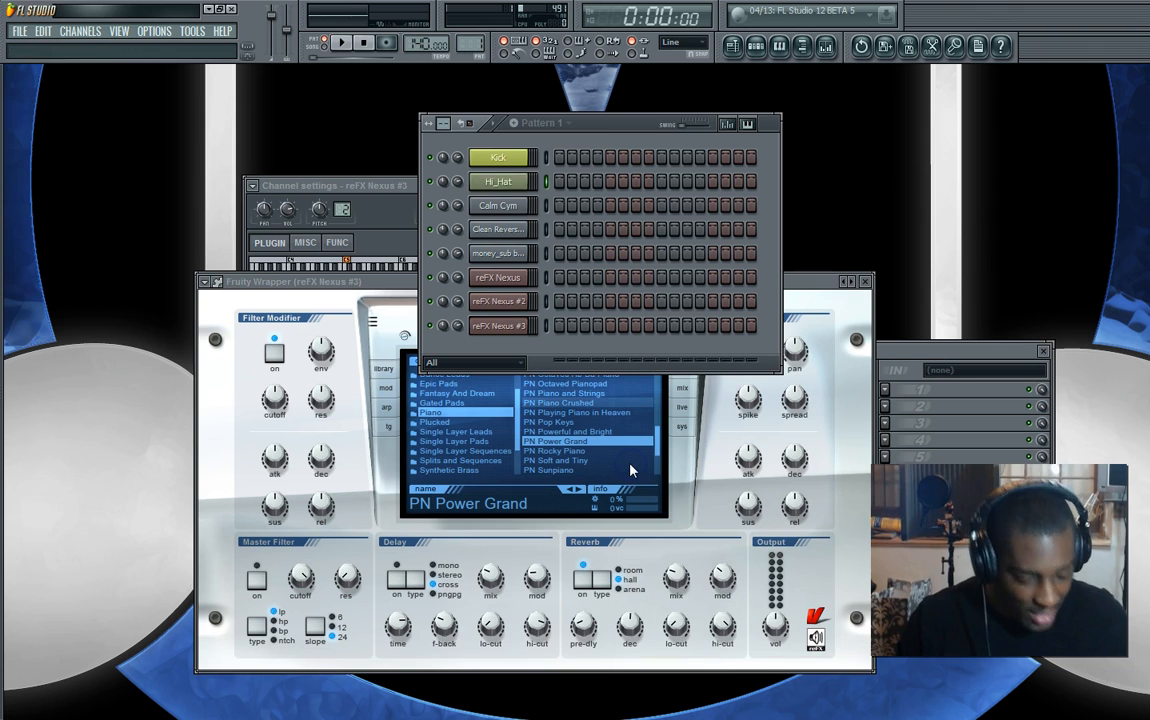
{"action": "key", "text": "Return"}
Rename the Calm Cym channel as Cymbal and apply the recently used yellow to it
{"action": "right_click", "coordinate": [531, 219]}
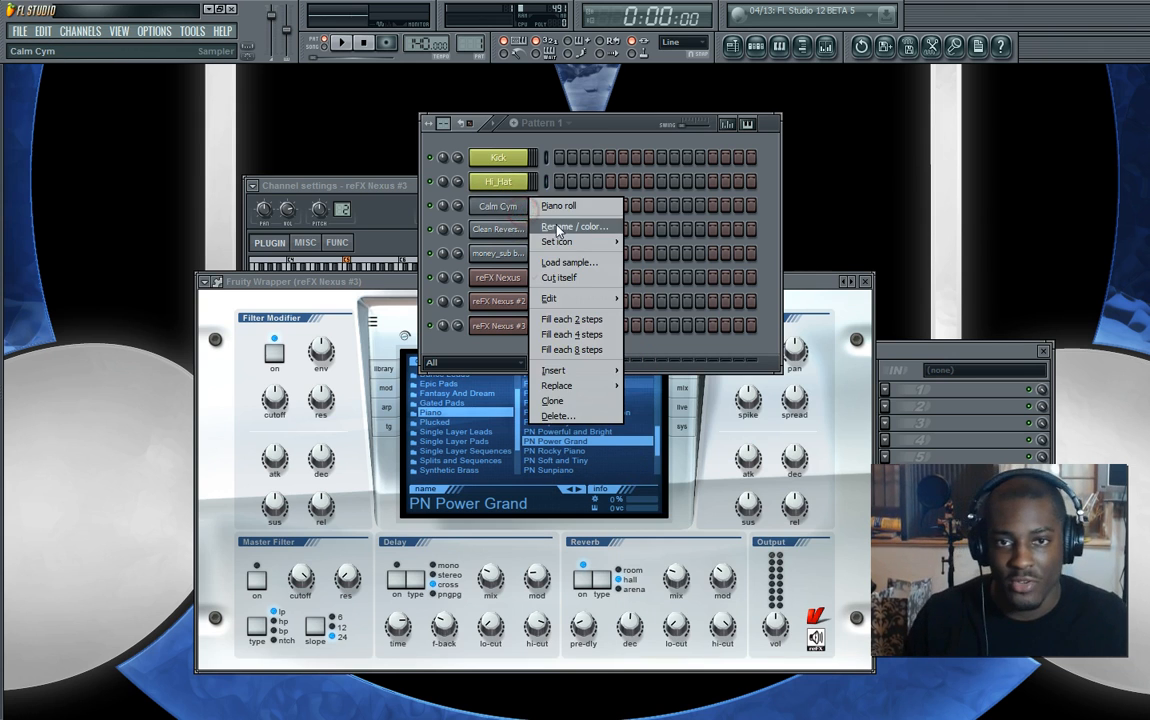
{"action": "left_click", "coordinate": [556, 226]}
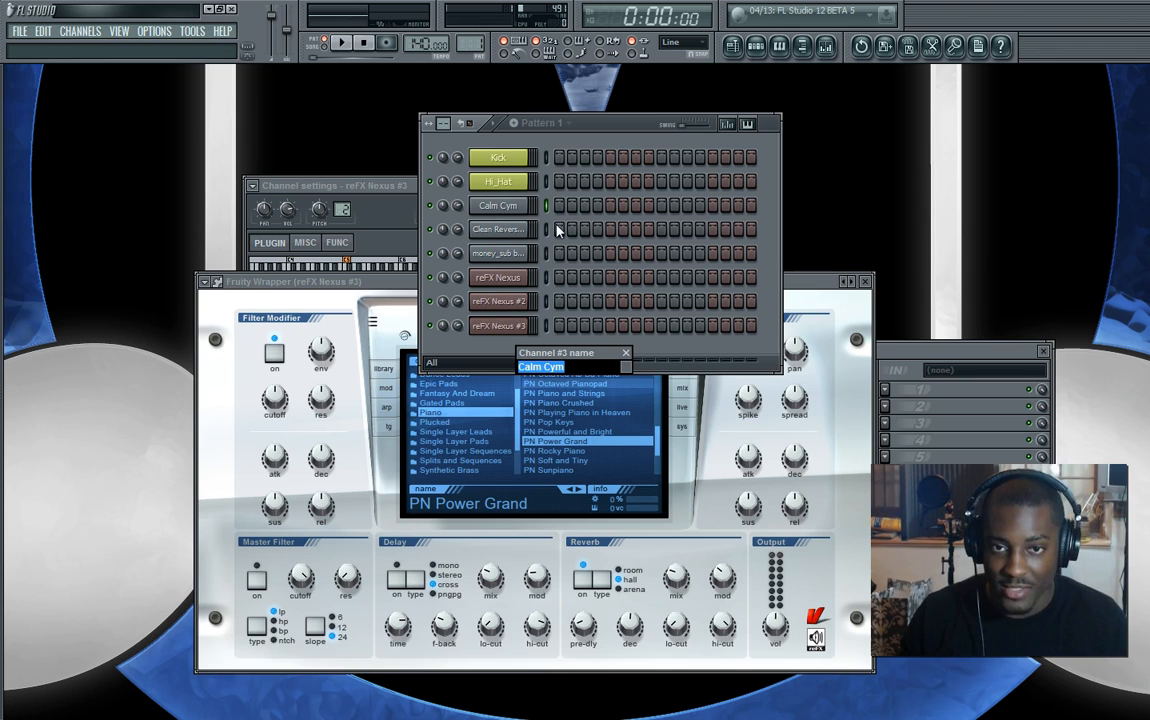
{"action": "type", "text": "Cyum"}
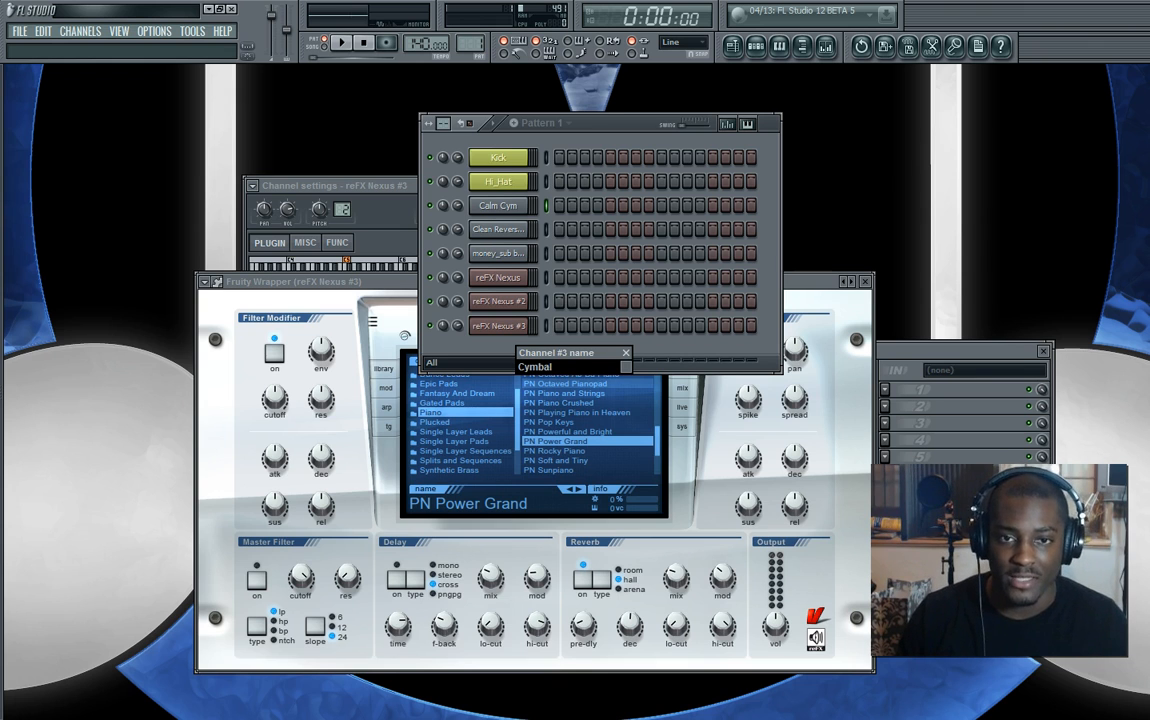
{"action": "left_click", "coordinate": [625, 366]}
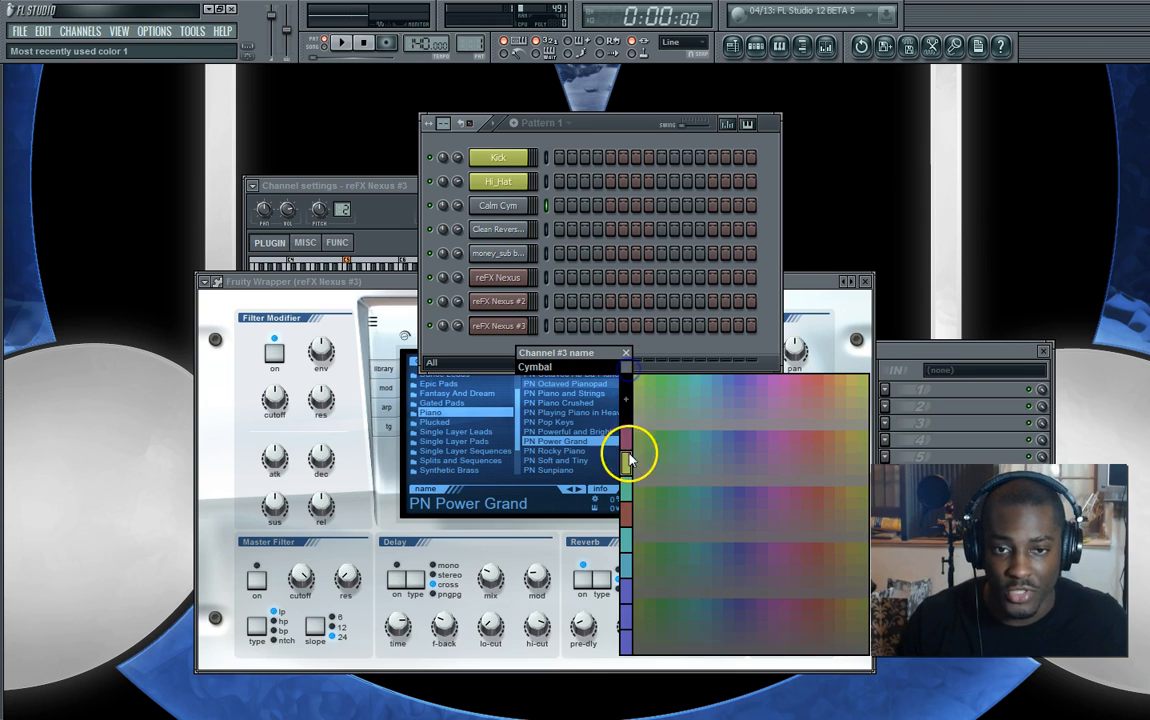
{"action": "left_click", "coordinate": [628, 468]}
{"action": "key", "text": "Return"}
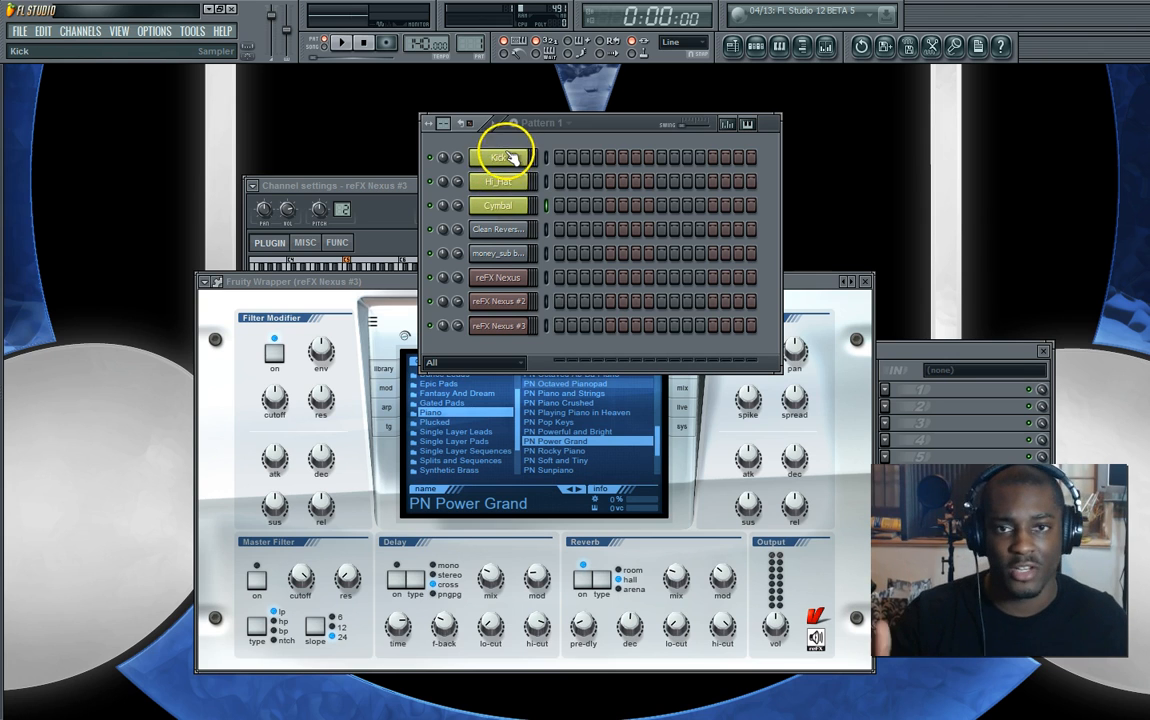
Rename the Clean Reverse Cym channel as Cymbal_Reverse and colour it the same yellow as the other drums
{"action": "right_click", "coordinate": [506, 231]}
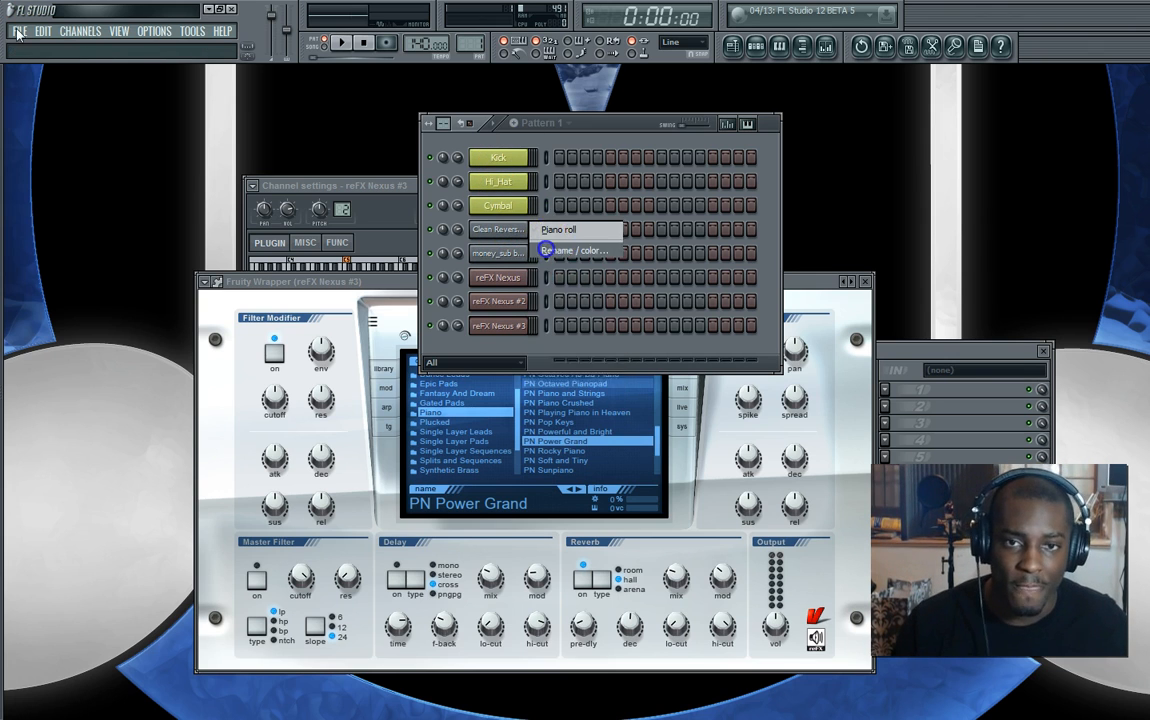
{"action": "left_click", "coordinate": [548, 251]}
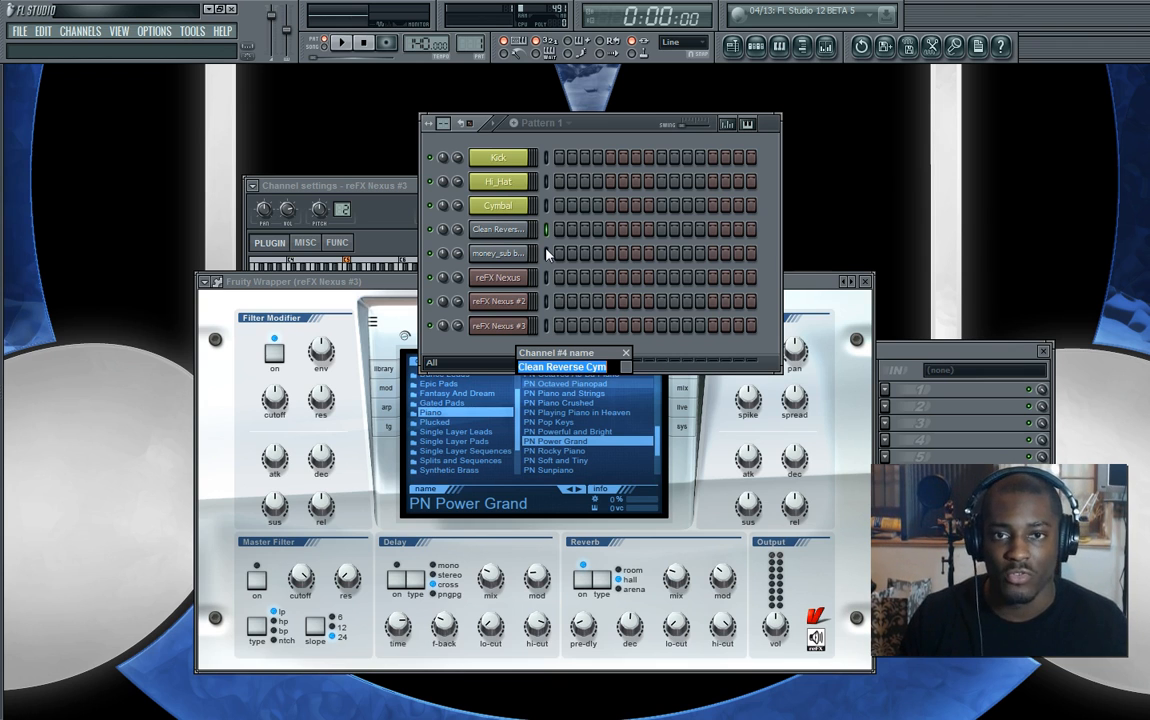
{"action": "key", "text": "BackSpace"}
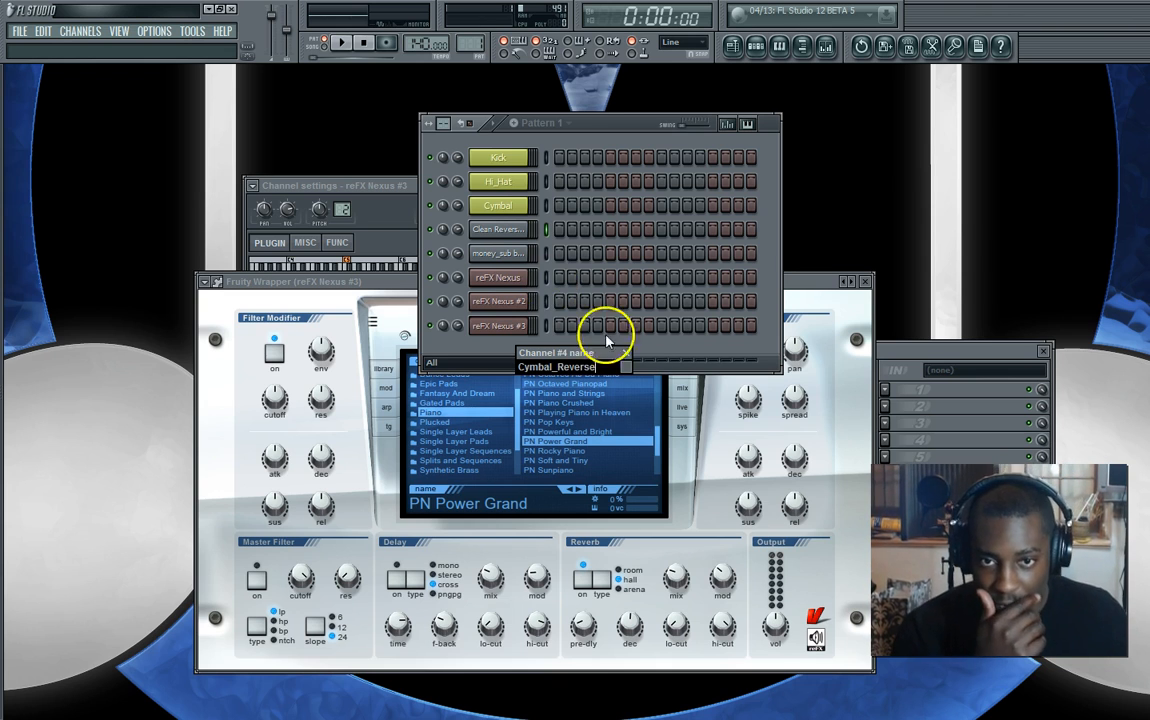
{"action": "left_click", "coordinate": [626, 366]}
{"action": "left_click", "coordinate": [626, 460]}
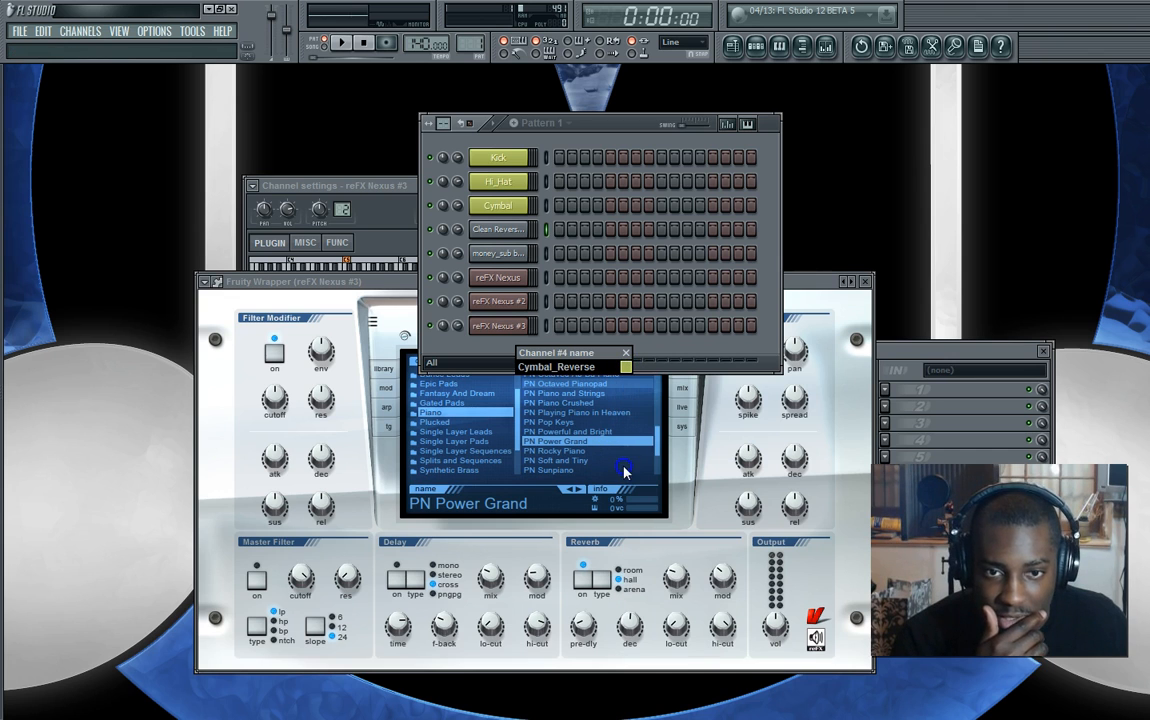
{"action": "key", "text": "Return"}
Rename the money_sub bass channel as Bass and colour it with the drum channels' yellow
{"action": "right_click", "coordinate": [503, 258]}
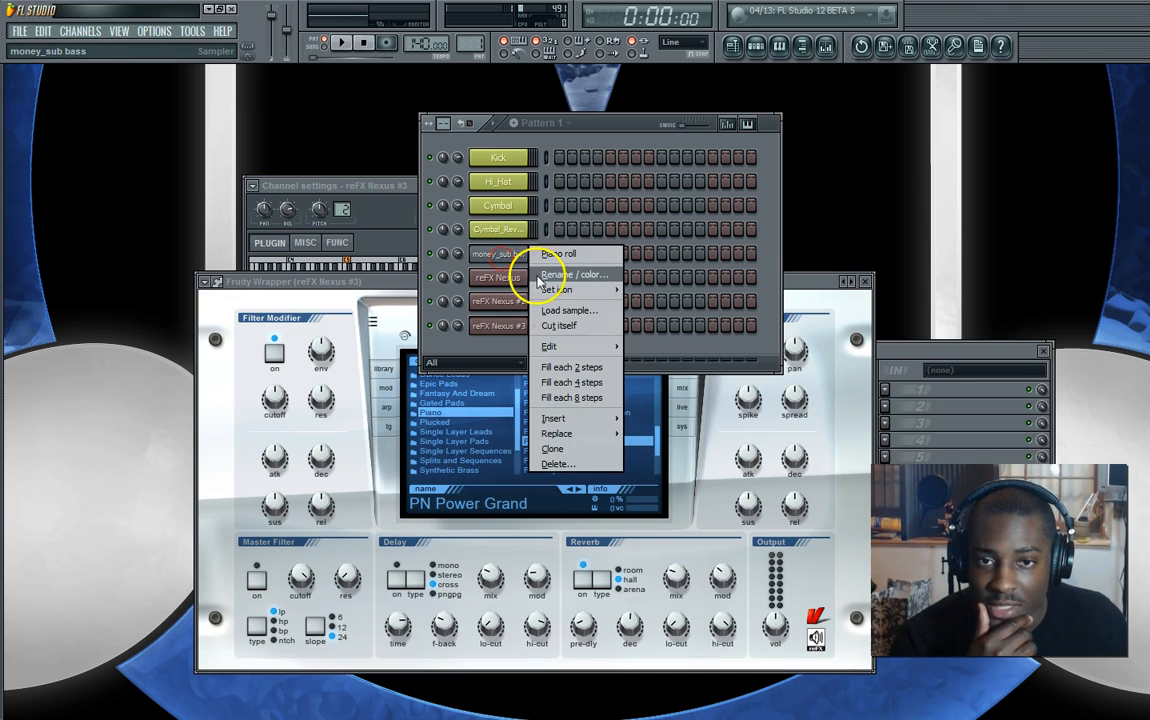
{"action": "left_click", "coordinate": [527, 268]}
{"action": "type", "text": "Bass"}
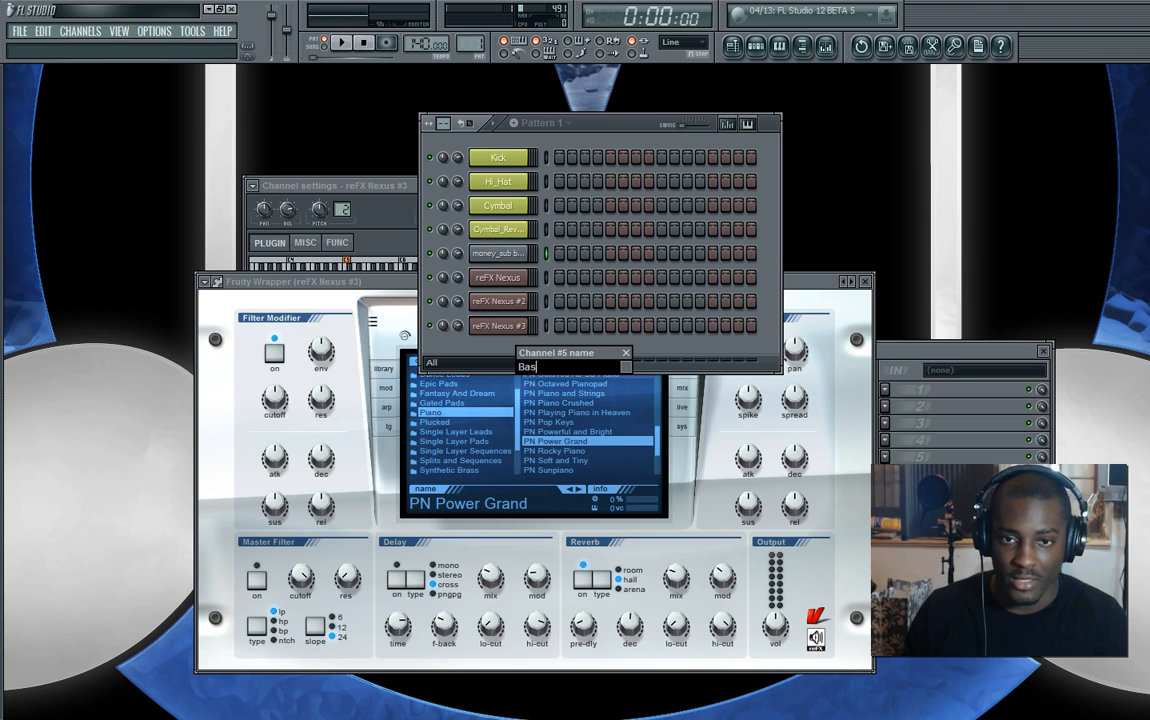
{"action": "left_click", "coordinate": [625, 367]}
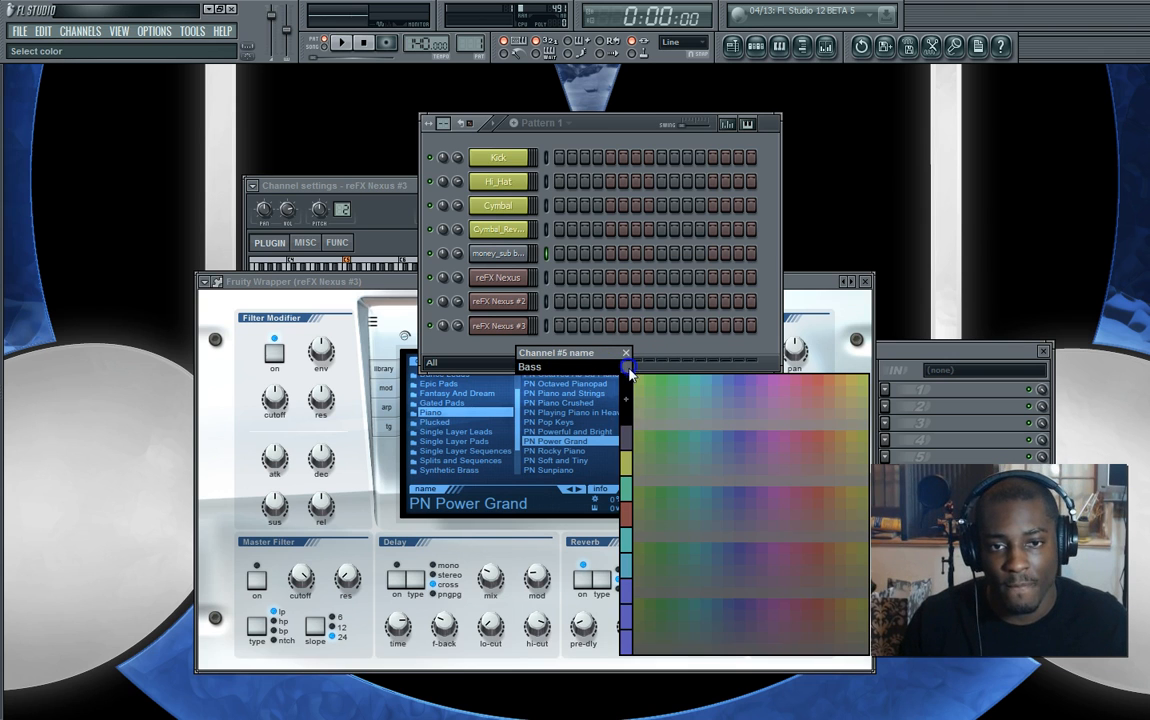
{"action": "left_click", "coordinate": [624, 460]}
{"action": "key", "text": "Return"}
Check the first Nexus channel's preset, rename the channel as Brass and colour it red
{"action": "left_click", "coordinate": [530, 325]}
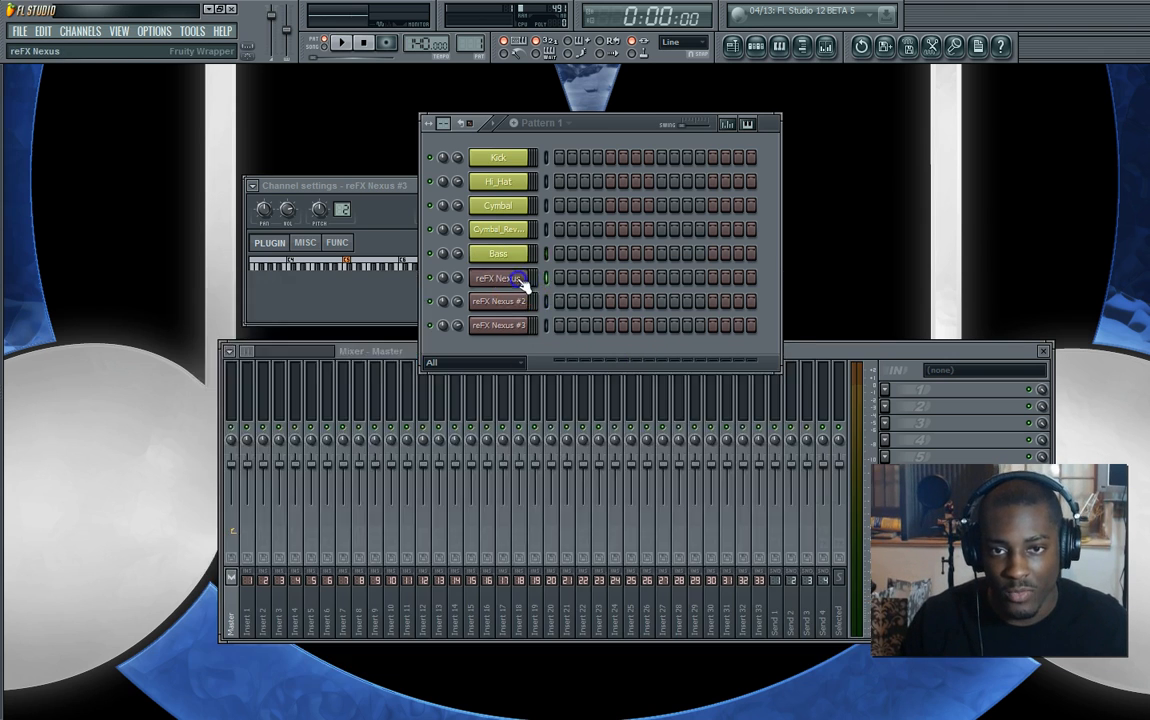
{"action": "left_click", "coordinate": [500, 278]}
{"action": "left_click", "coordinate": [603, 125]}
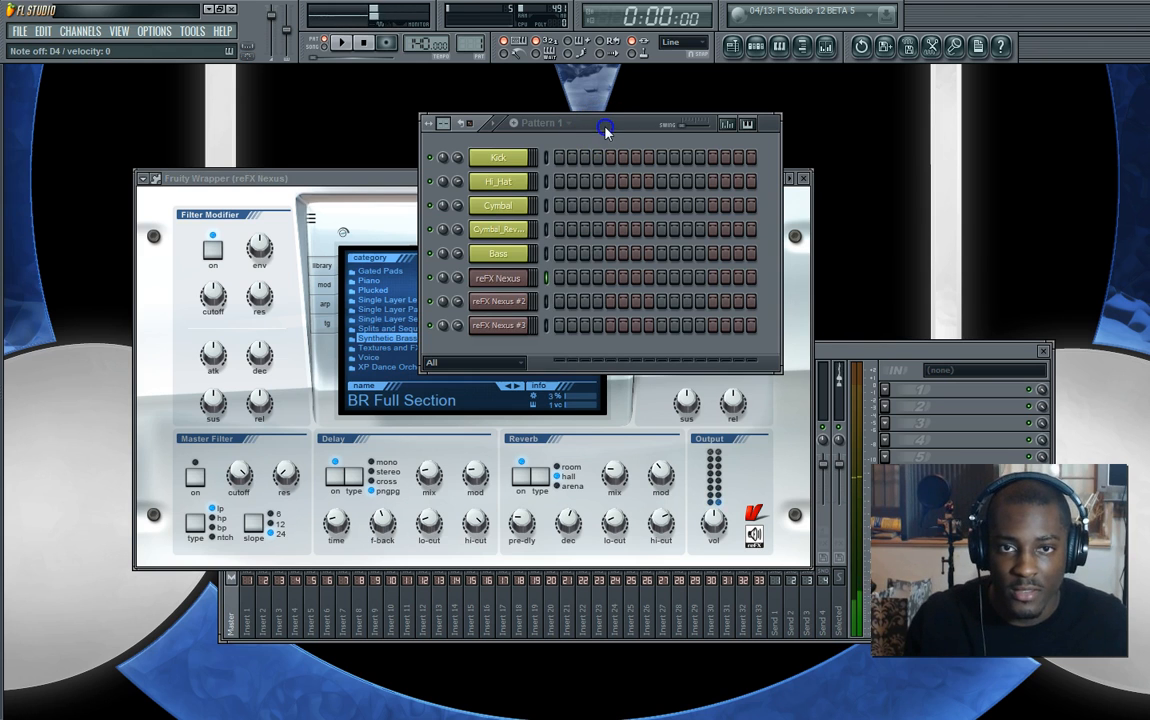
{"action": "right_click", "coordinate": [507, 280]}
{"action": "left_click", "coordinate": [574, 298]}
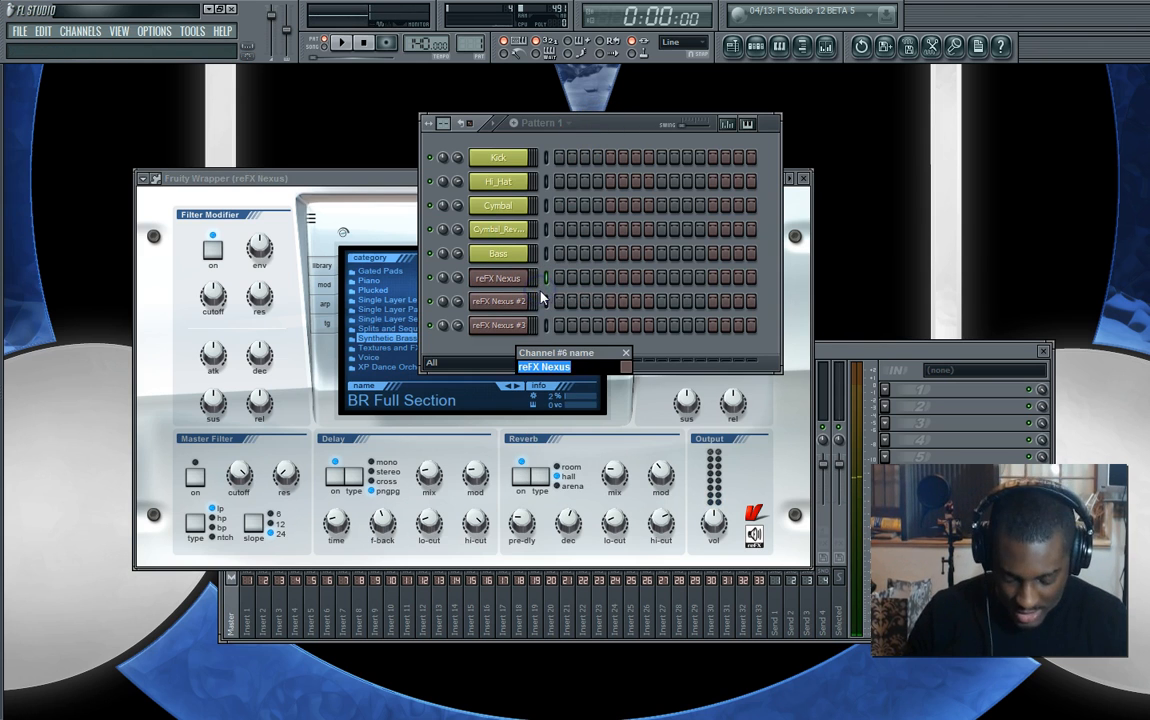
{"action": "type", "text": "Bar"}
{"action": "type", "text": "ss"}
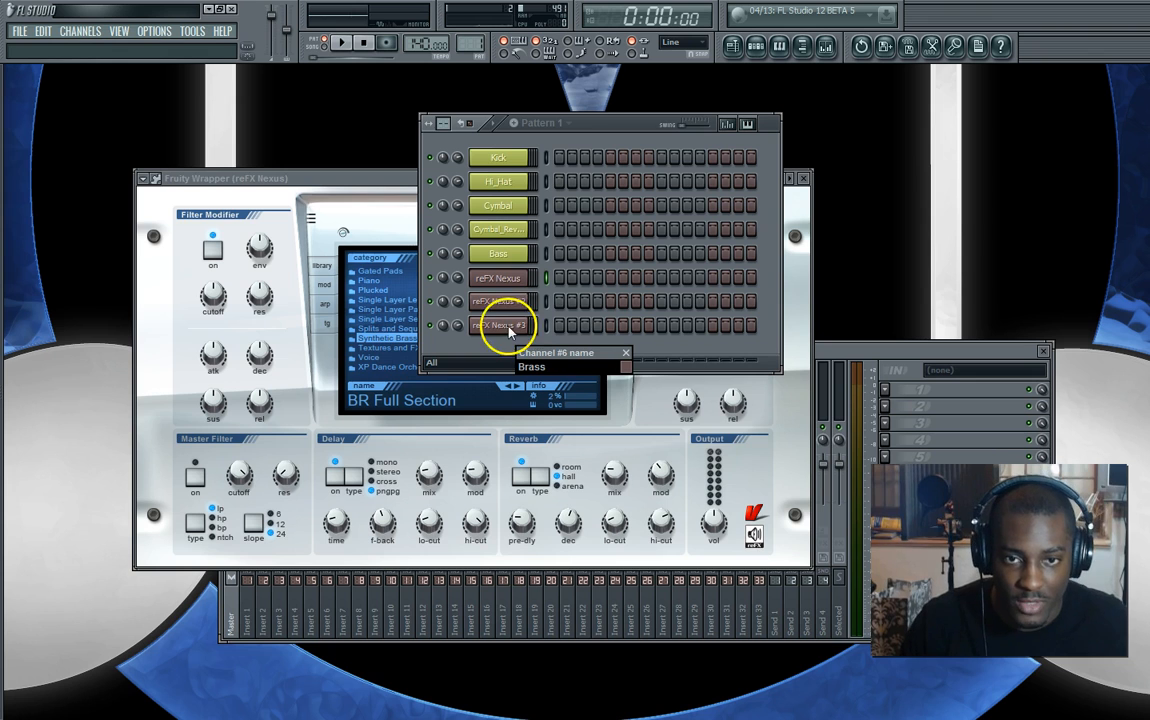
{"action": "left_click", "coordinate": [625, 366]}
{"action": "left_click", "coordinate": [816, 385]}
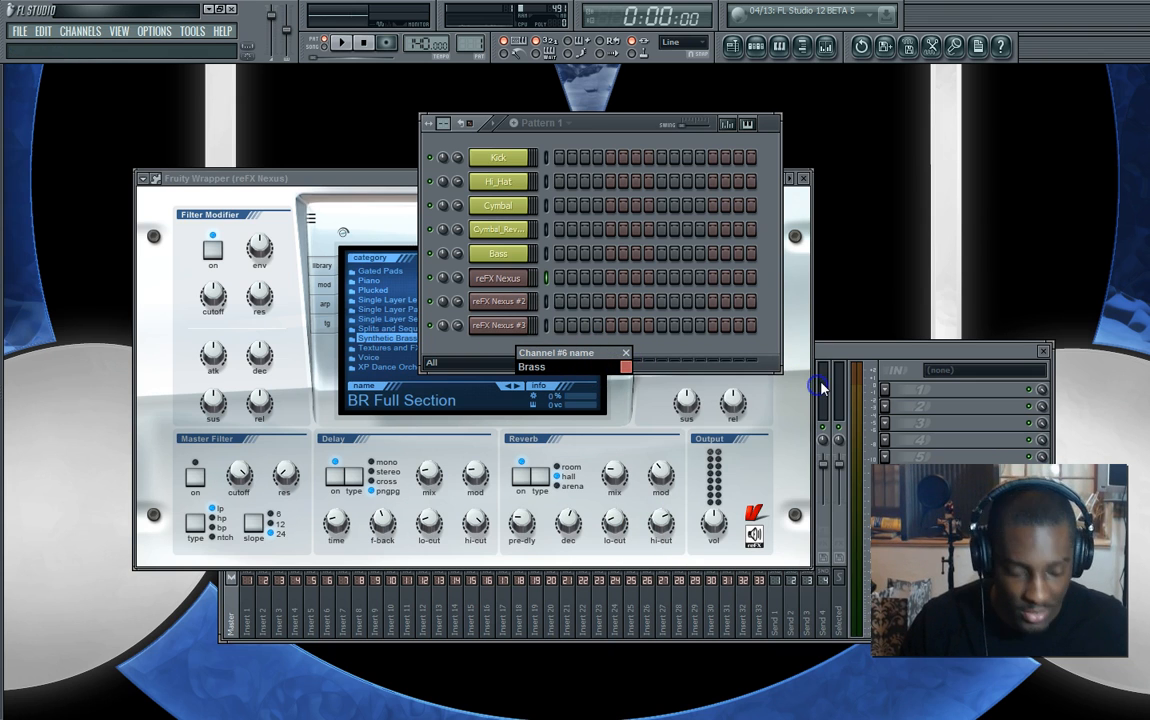
{"action": "key", "text": "Return"}
Rename the second Nexus channel, which holds the Violin Solo 1 preset, as Violin and colour it pink
{"action": "right_click", "coordinate": [496, 305]}
{"action": "left_click", "coordinate": [496, 305]}
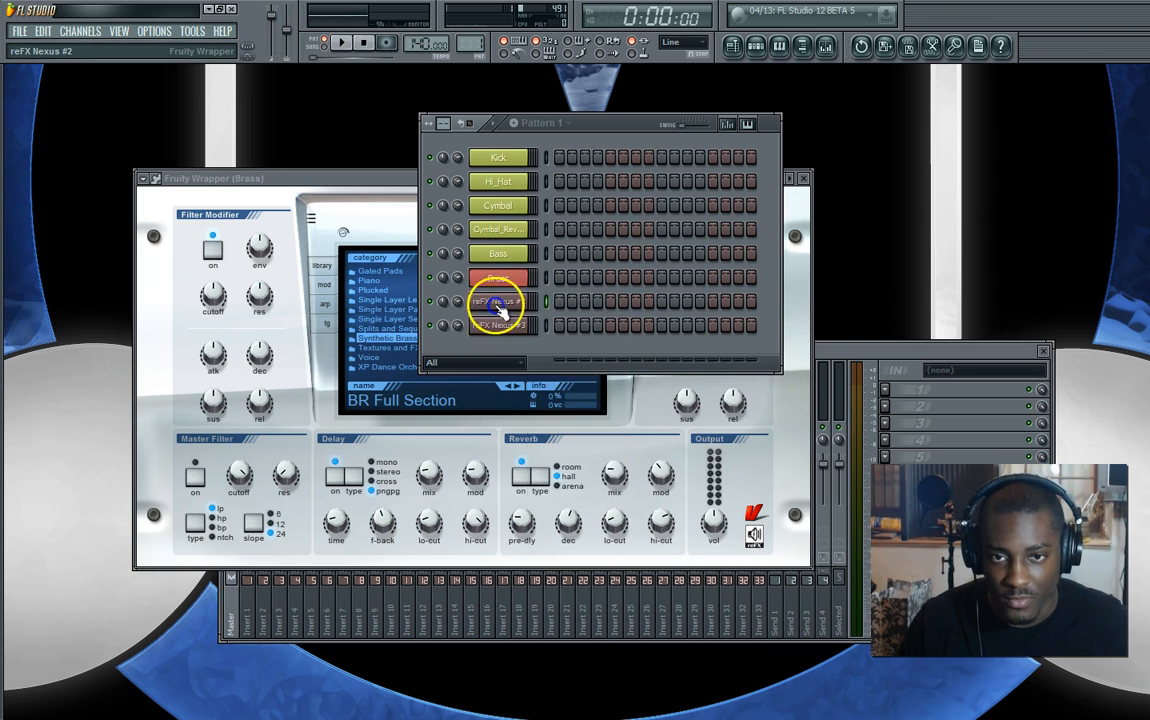
{"action": "left_click", "coordinate": [628, 135]}
{"action": "right_click", "coordinate": [500, 301]}
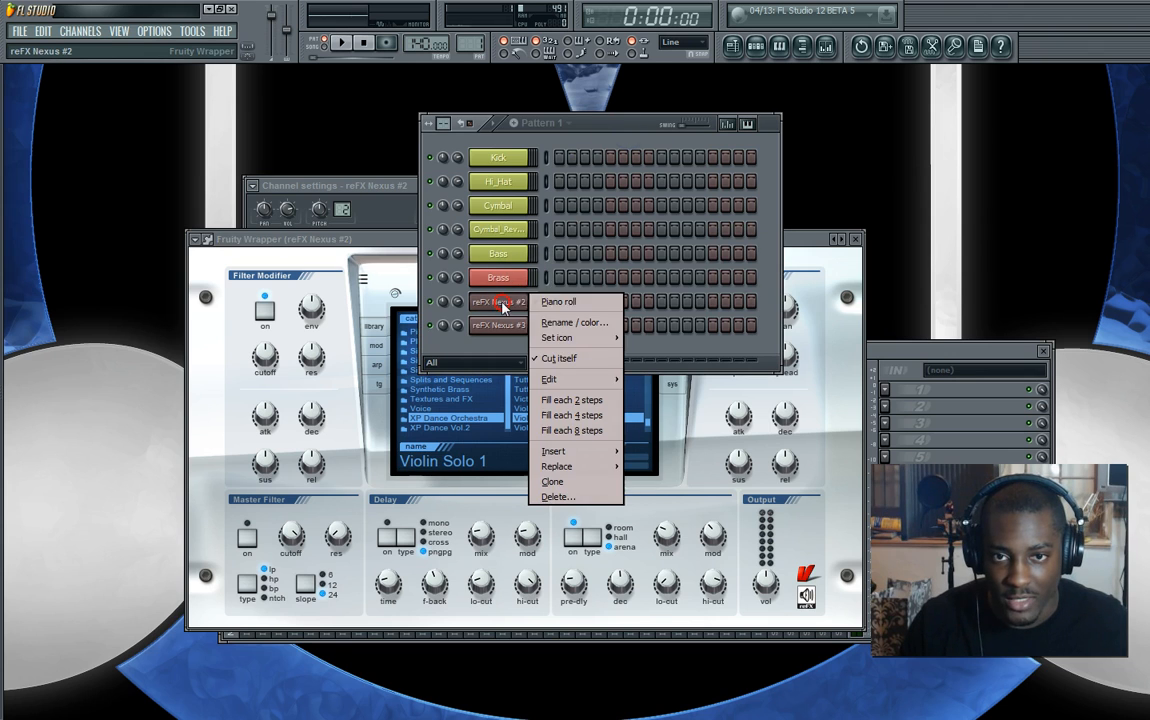
{"action": "left_click", "coordinate": [590, 316]}
{"action": "type", "text": "Violin"}
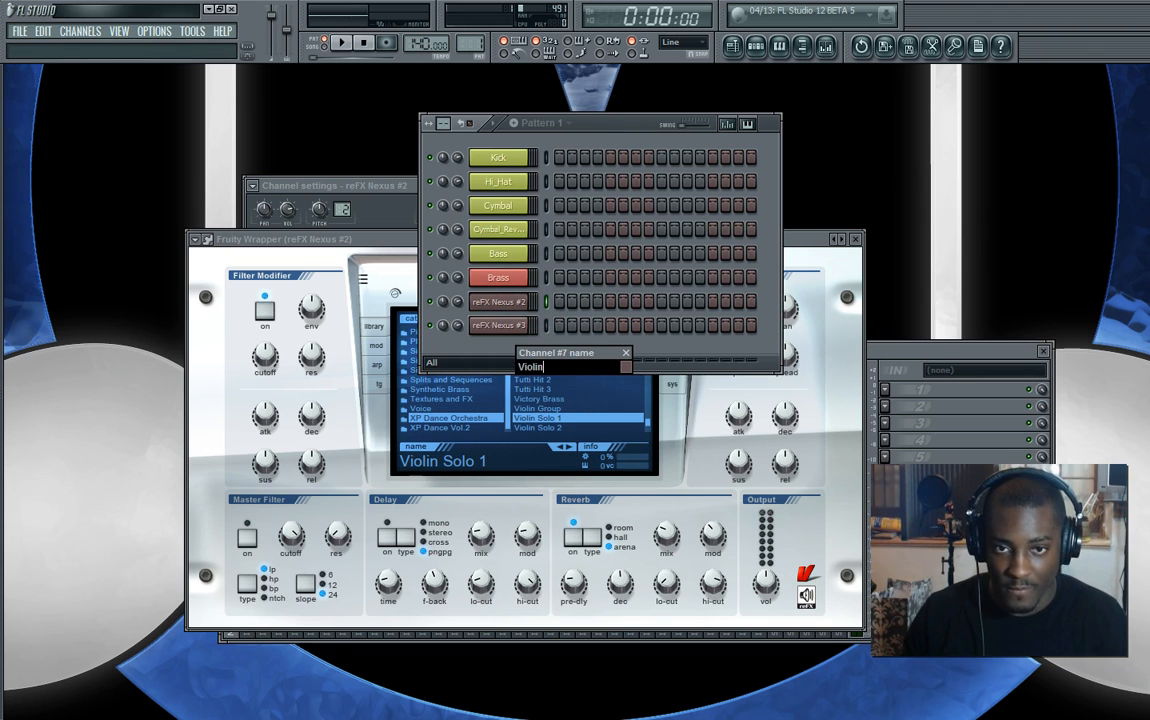
{"action": "left_click", "coordinate": [625, 367]}
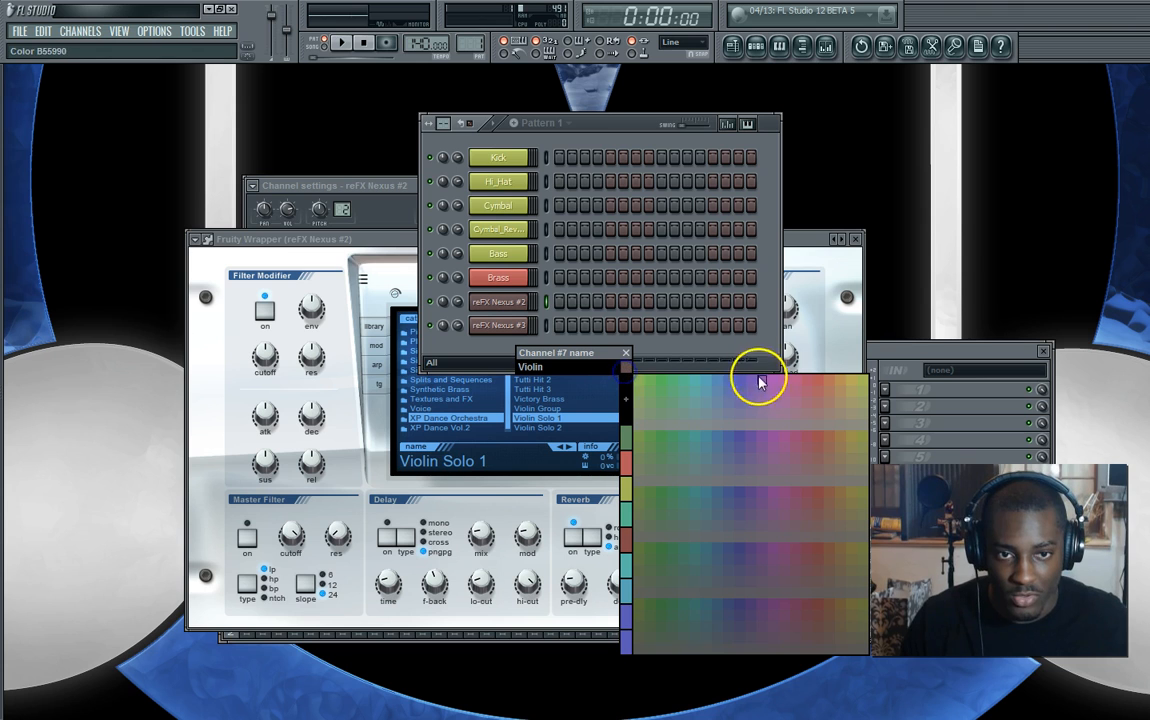
{"action": "left_click", "coordinate": [797, 378]}
{"action": "key", "text": "Return"}
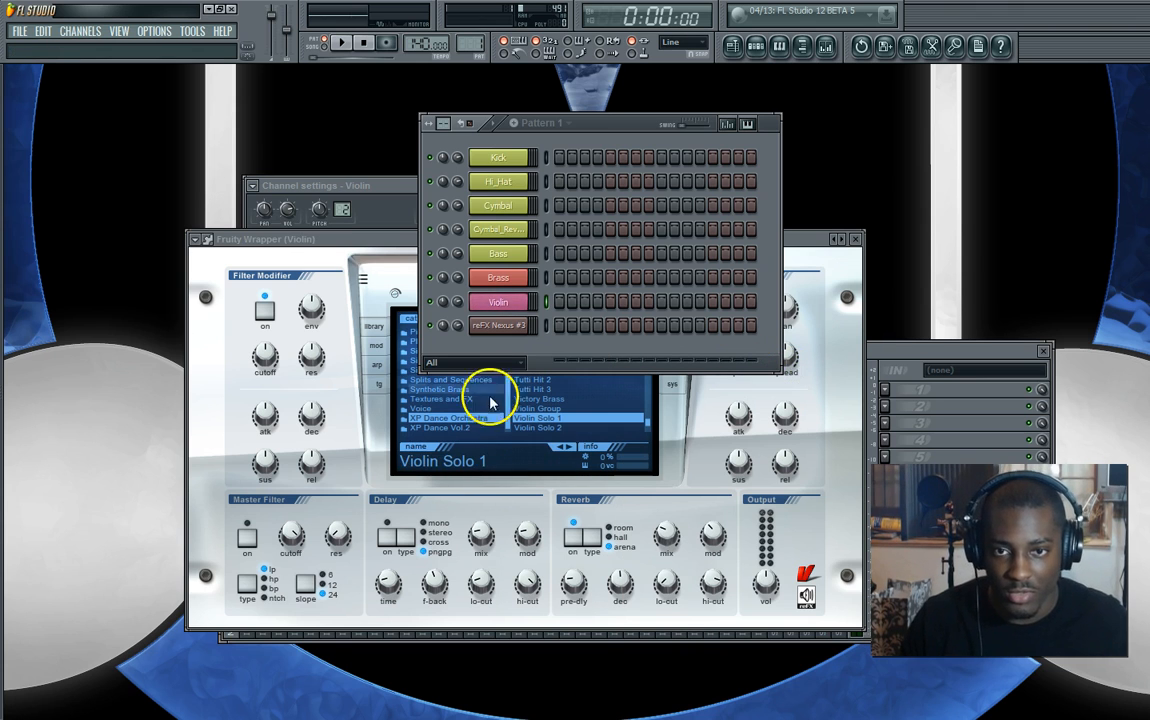
Check the third Nexus channel's preset, rename the channel as Piano and colour it blue-violet
{"action": "left_click", "coordinate": [513, 328]}
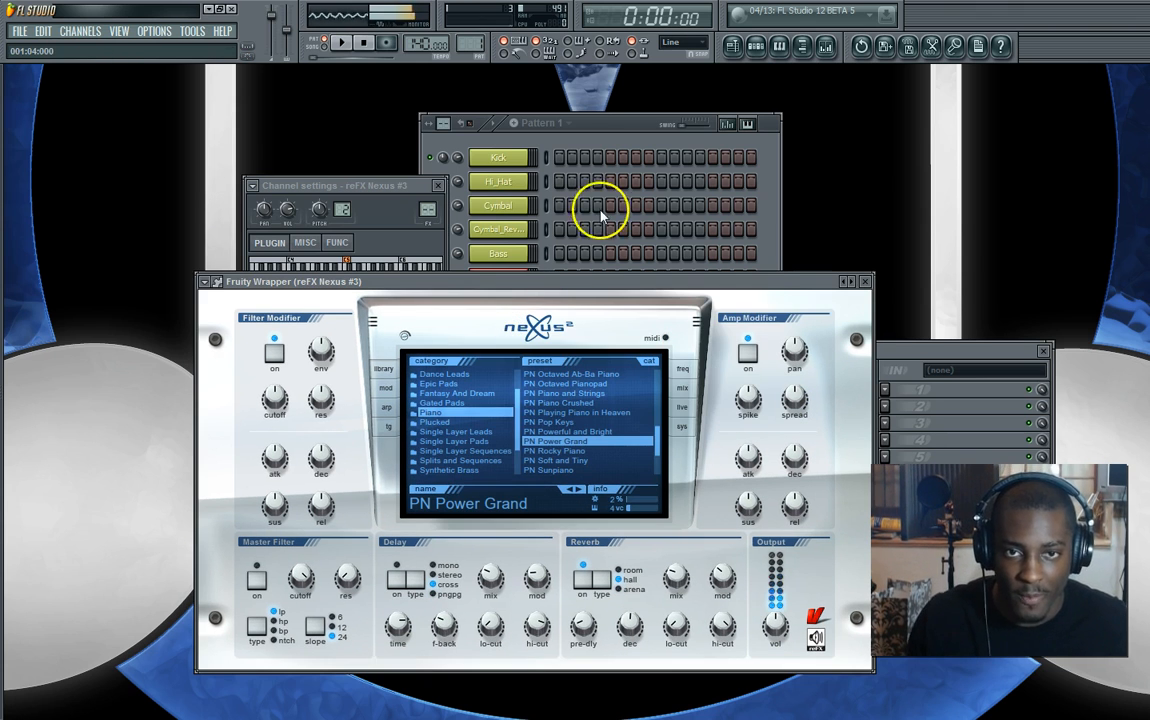
{"action": "left_click", "coordinate": [607, 136]}
{"action": "right_click", "coordinate": [499, 325]}
{"action": "left_click", "coordinate": [547, 337]}
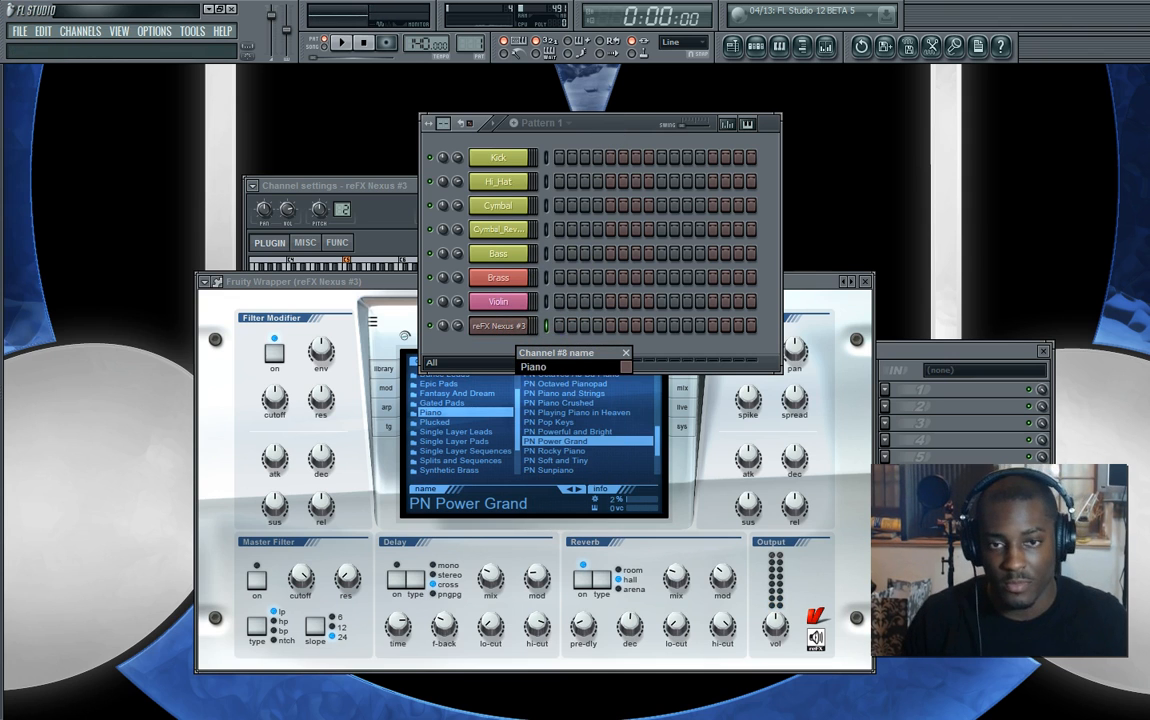
{"action": "left_click", "coordinate": [626, 366]}
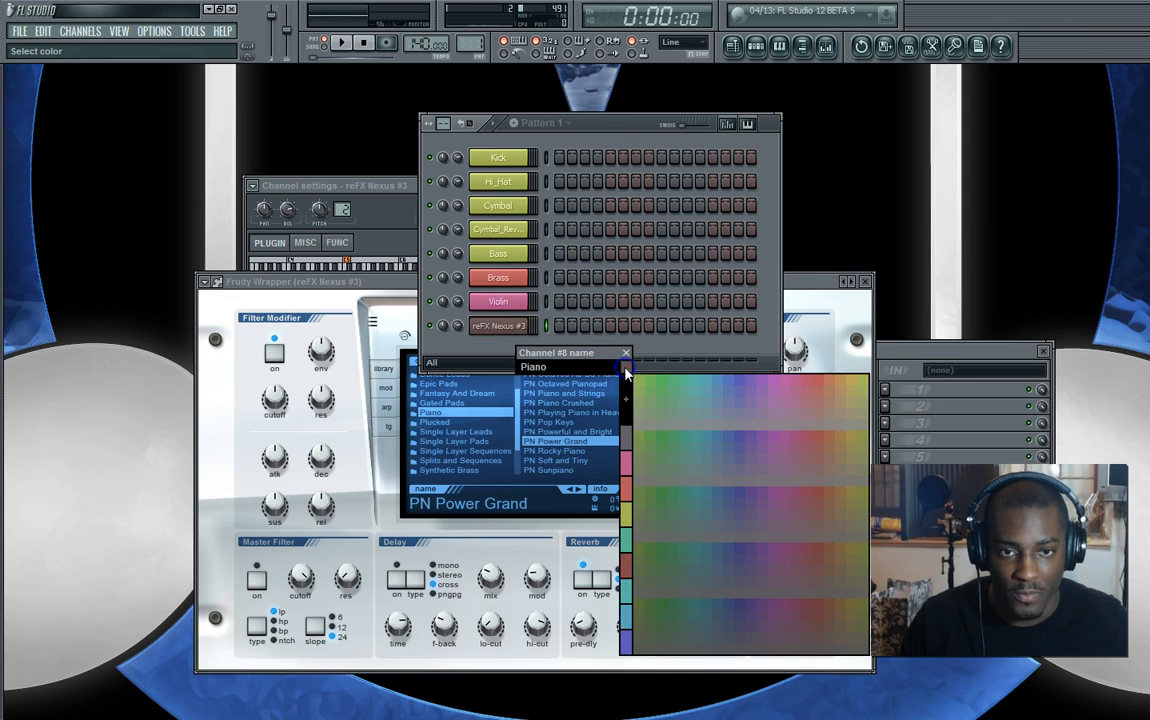
{"action": "left_click", "coordinate": [742, 383]}
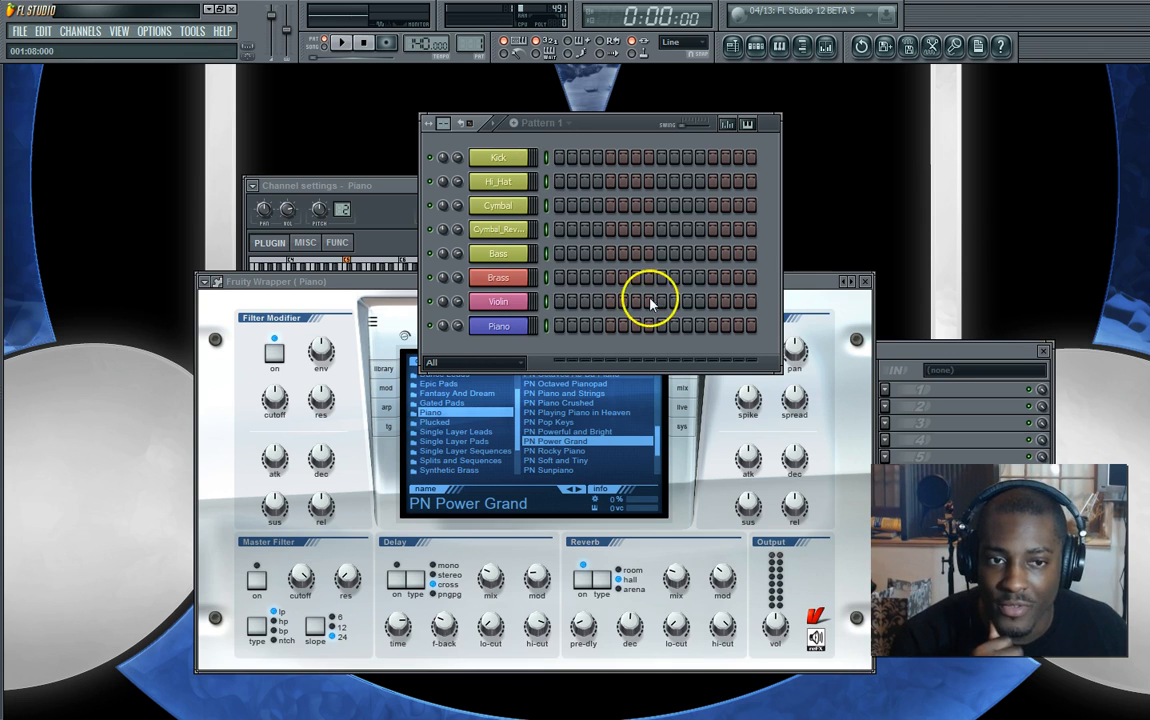
Link all selected channels to consecutive mixer tracks starting from Insert 1
{"action": "left_click", "coordinate": [915, 355]}
{"action": "left_click", "coordinate": [252, 612]}
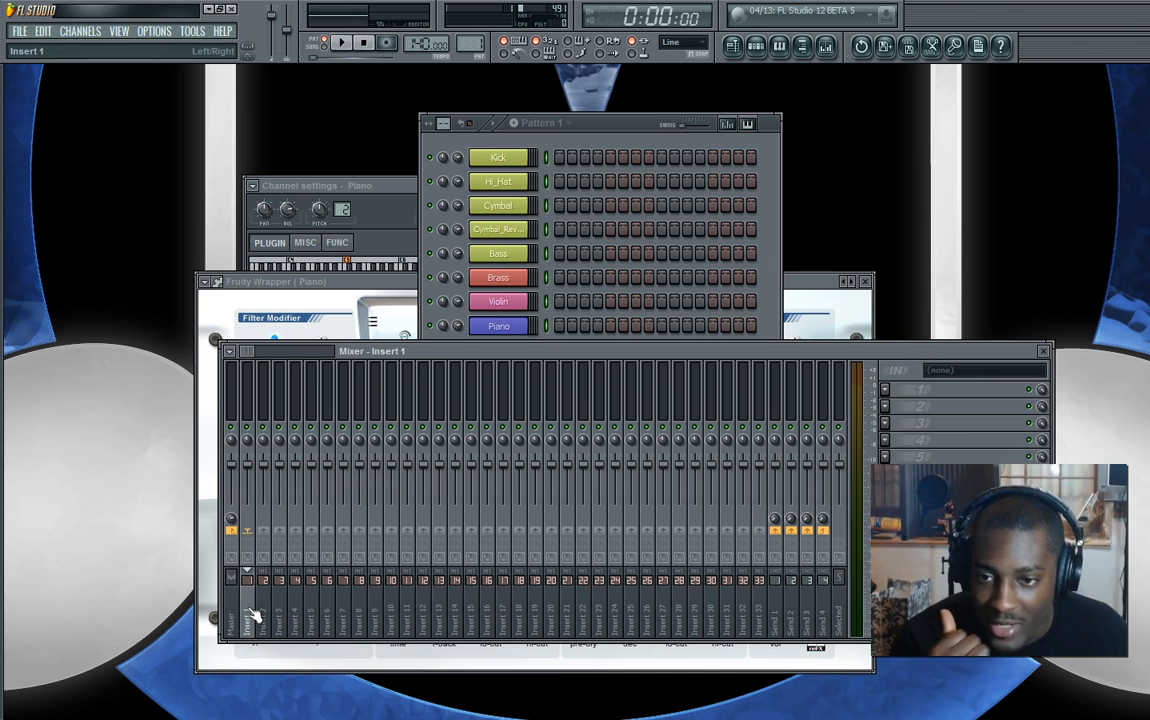
{"action": "right_click", "coordinate": [252, 612]}
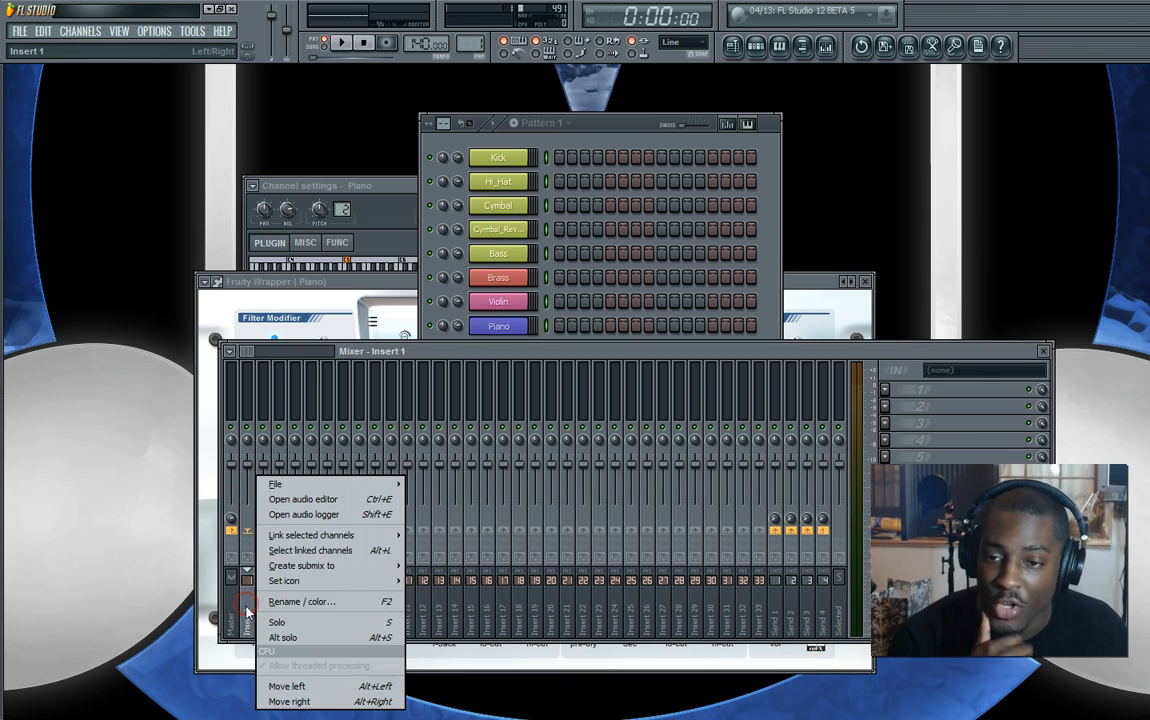
{"action": "mouse_move", "coordinate": [359, 539]}
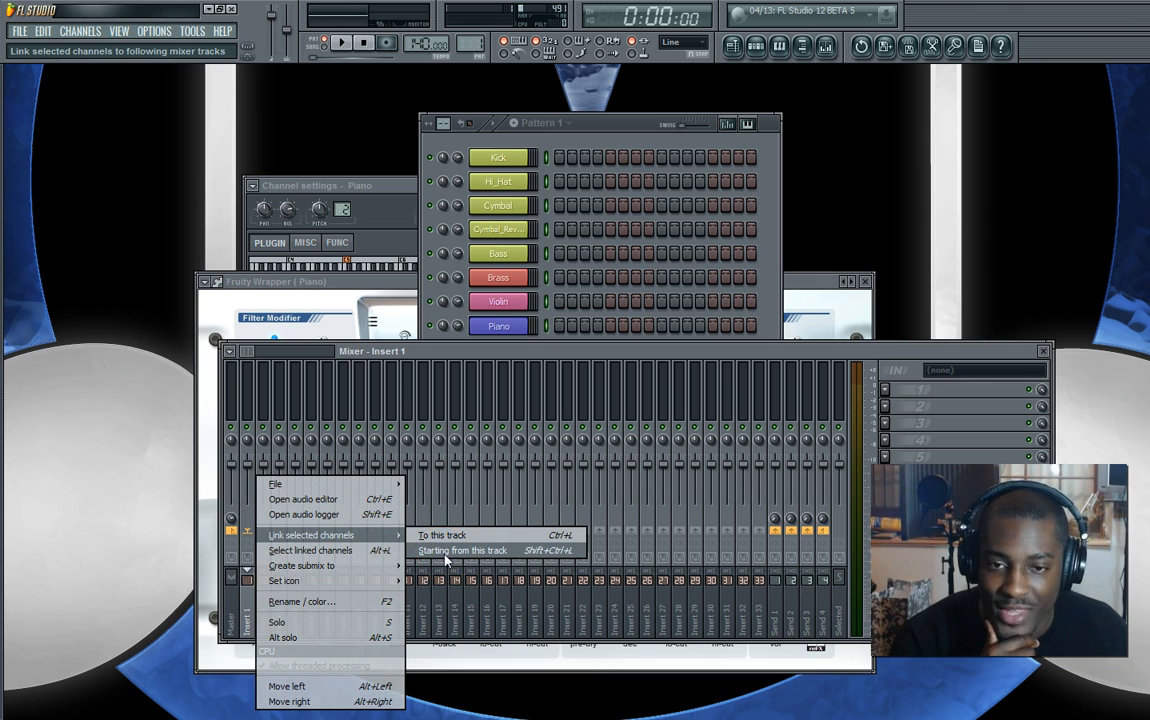
{"action": "left_click", "coordinate": [447, 552]}
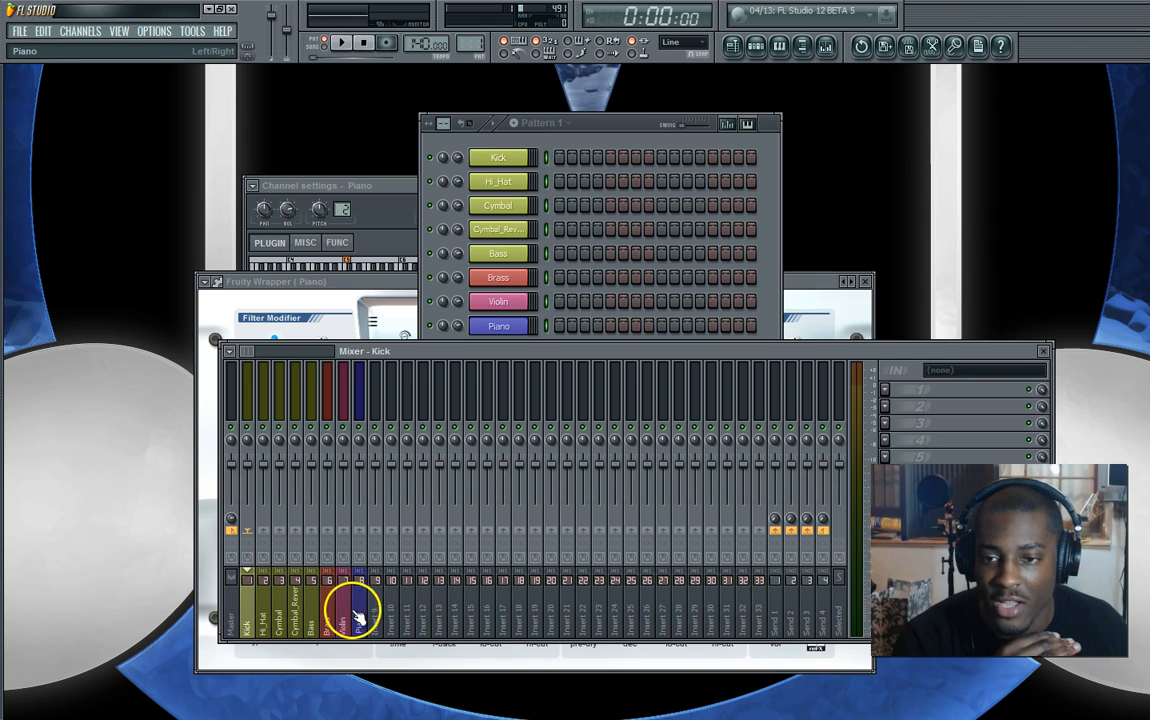
Compare the channel rack with the linked mixer tracks, checking the names and colours from Kick to Piano
{"action": "left_click", "coordinate": [542, 119]}
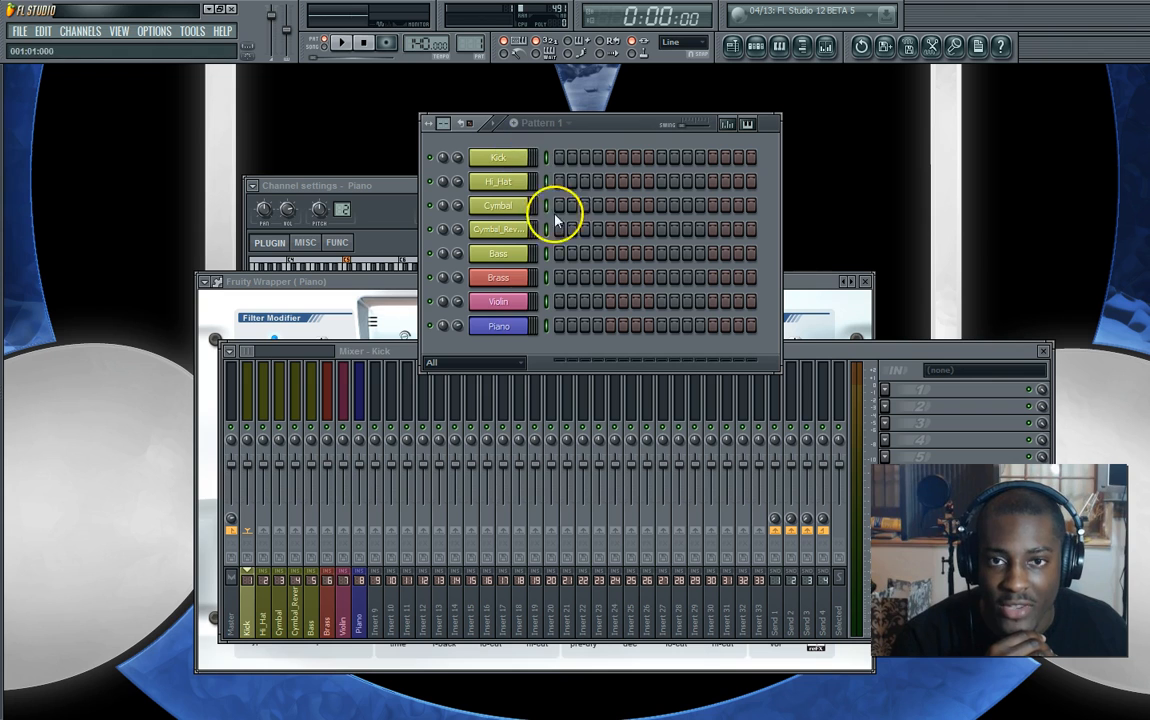
{"action": "left_click", "coordinate": [395, 360]}
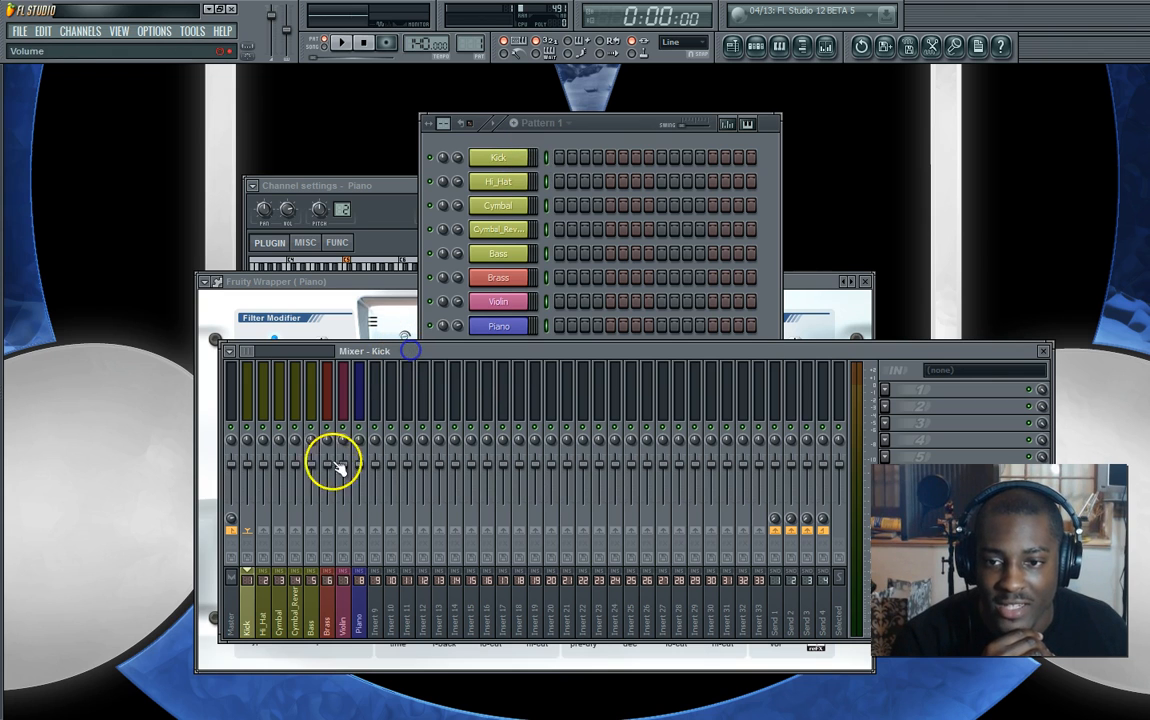
{"action": "left_click", "coordinate": [279, 610]}
{"action": "left_click", "coordinate": [343, 610]}
{"action": "left_click", "coordinate": [296, 610]}
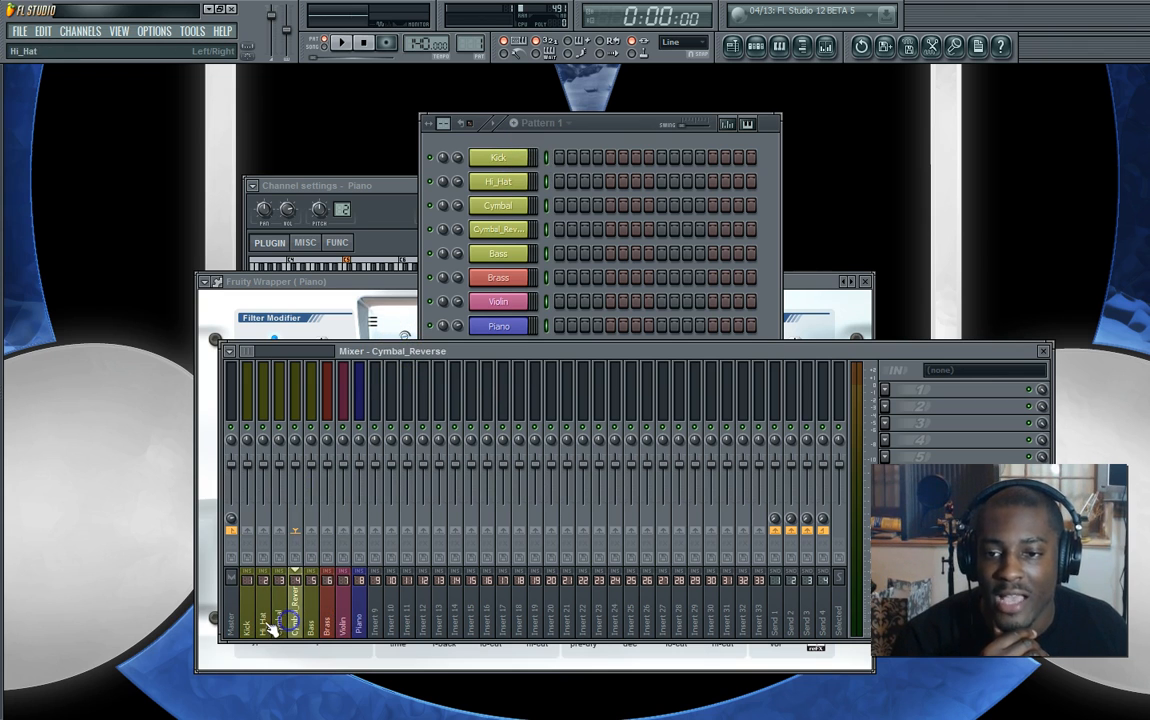
{"action": "left_click", "coordinate": [359, 622]}
{"action": "left_click", "coordinate": [232, 617]}
{"action": "left_click", "coordinate": [248, 620]}
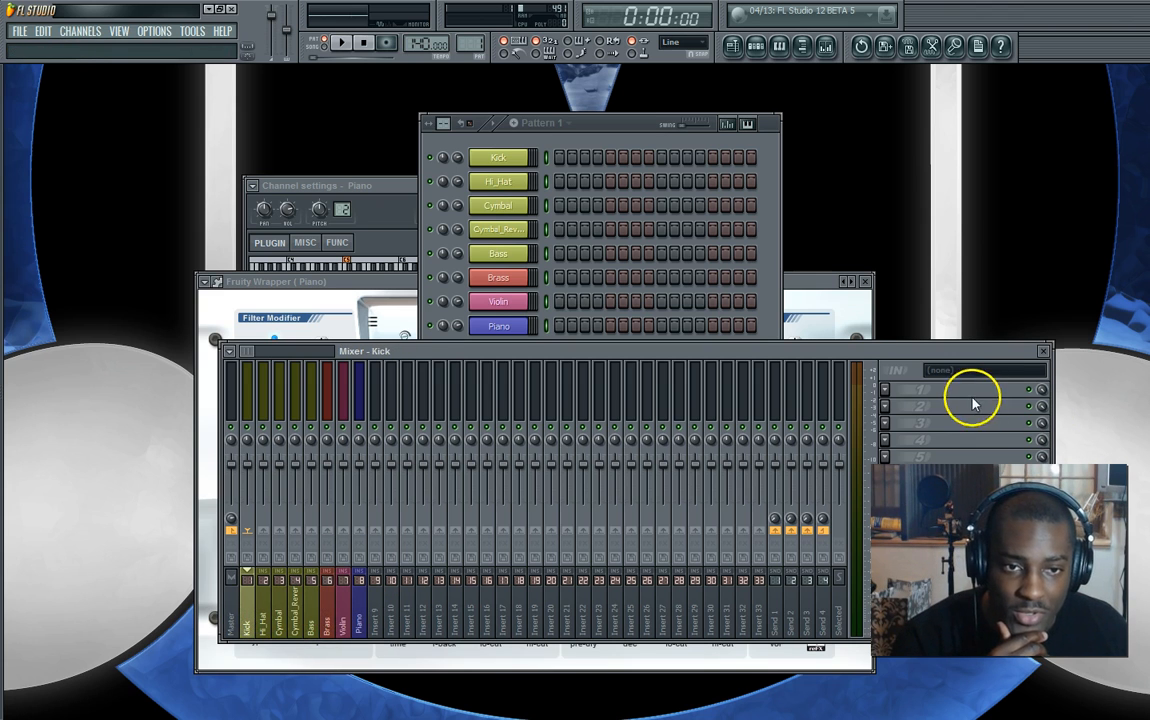
Move the mixer higher on screen and view the effects available for the Kick track's first slot
{"action": "left_click_drag", "start_coordinate": [919, 352], "coordinate": [895, 223]}
{"action": "left_click", "coordinate": [861, 262]}
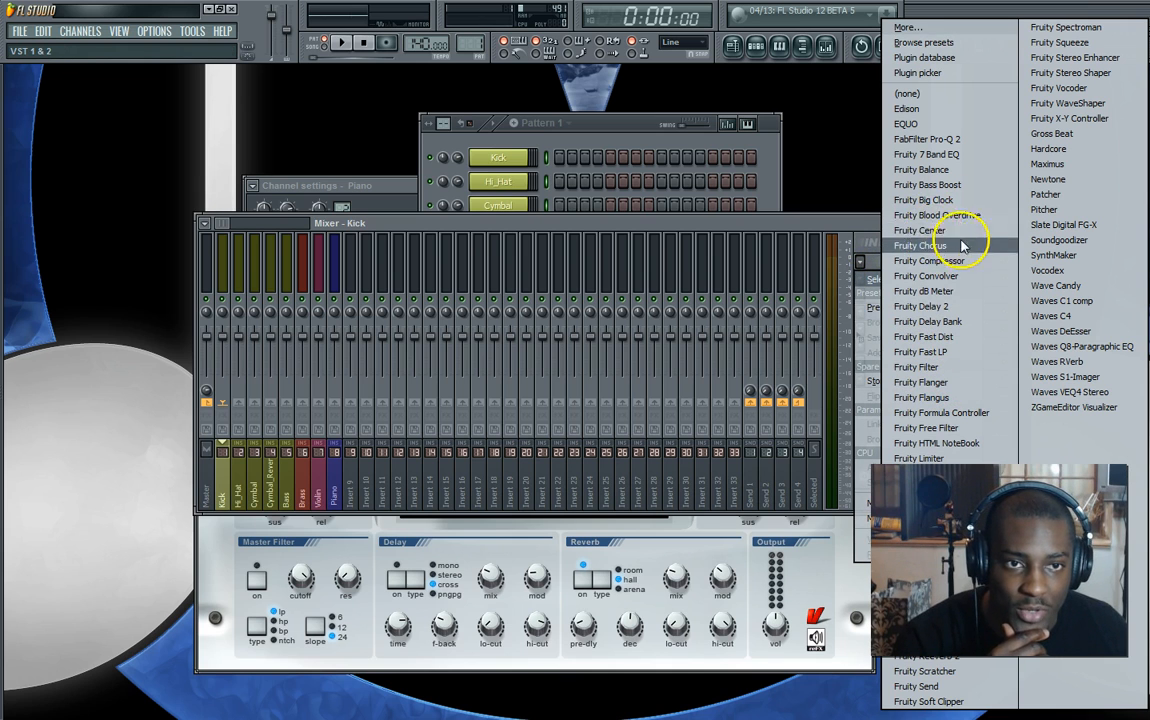
{"action": "left_click", "coordinate": [832, 229]}
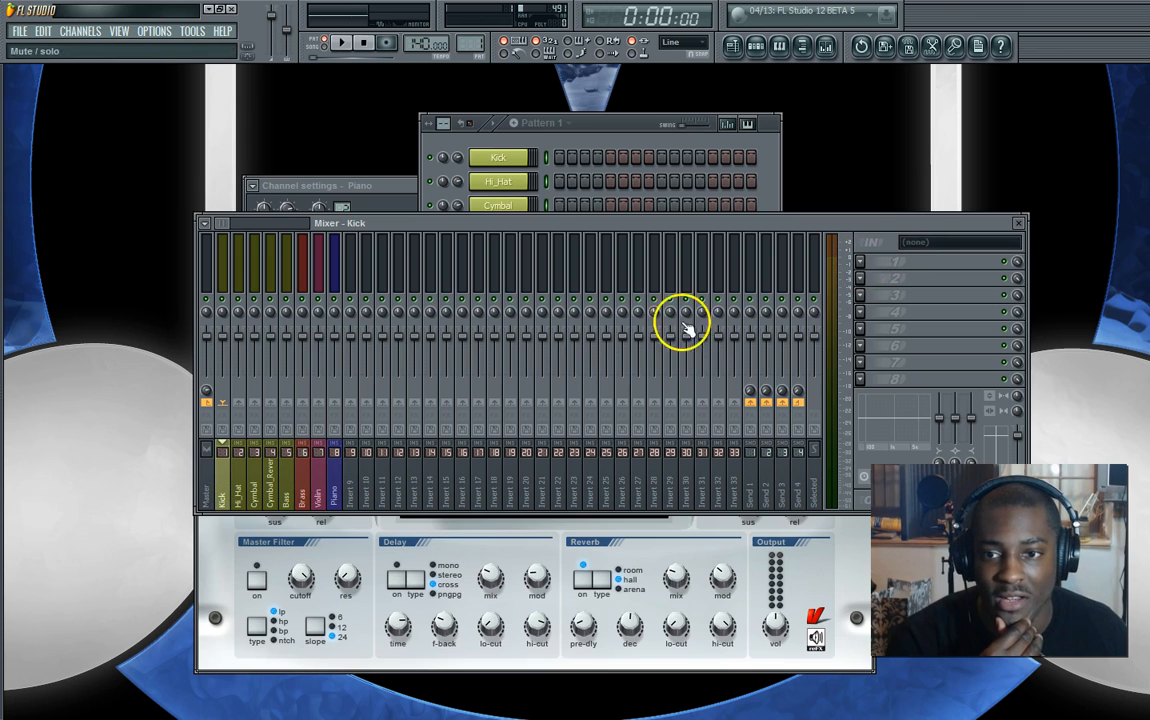
Go through the drum, bass, brass, violin and piano mixer tracks to examine each one's effect slots
{"action": "left_click", "coordinate": [263, 487]}
{"action": "left_click", "coordinate": [243, 485]}
{"action": "left_click", "coordinate": [271, 484]}
{"action": "left_click", "coordinate": [298, 481]}
{"action": "left_click", "coordinate": [257, 485]}
{"action": "left_click", "coordinate": [225, 486]}
{"action": "left_click", "coordinate": [289, 487]}
{"action": "left_click", "coordinate": [335, 488]}
{"action": "left_click", "coordinate": [315, 487]}
{"action": "left_click", "coordinate": [303, 497]}
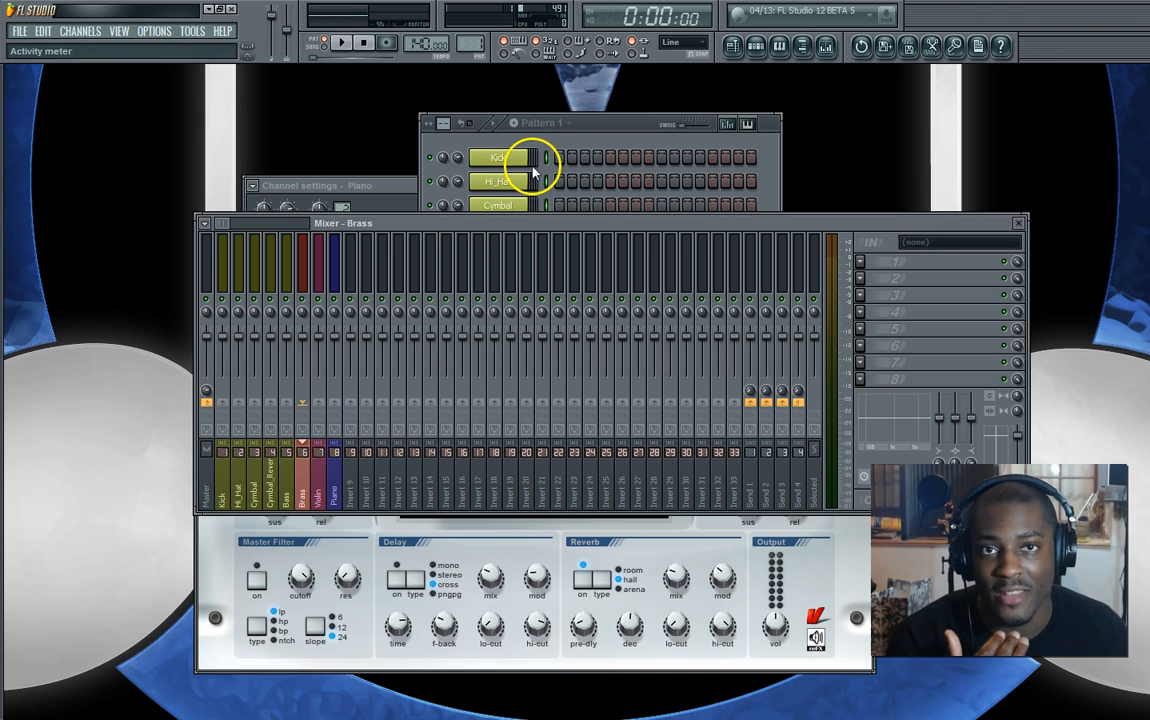
Load Fruity Parametric EQ 2 into the first effect slot of the Kick mixer track
{"action": "left_click", "coordinate": [224, 482]}
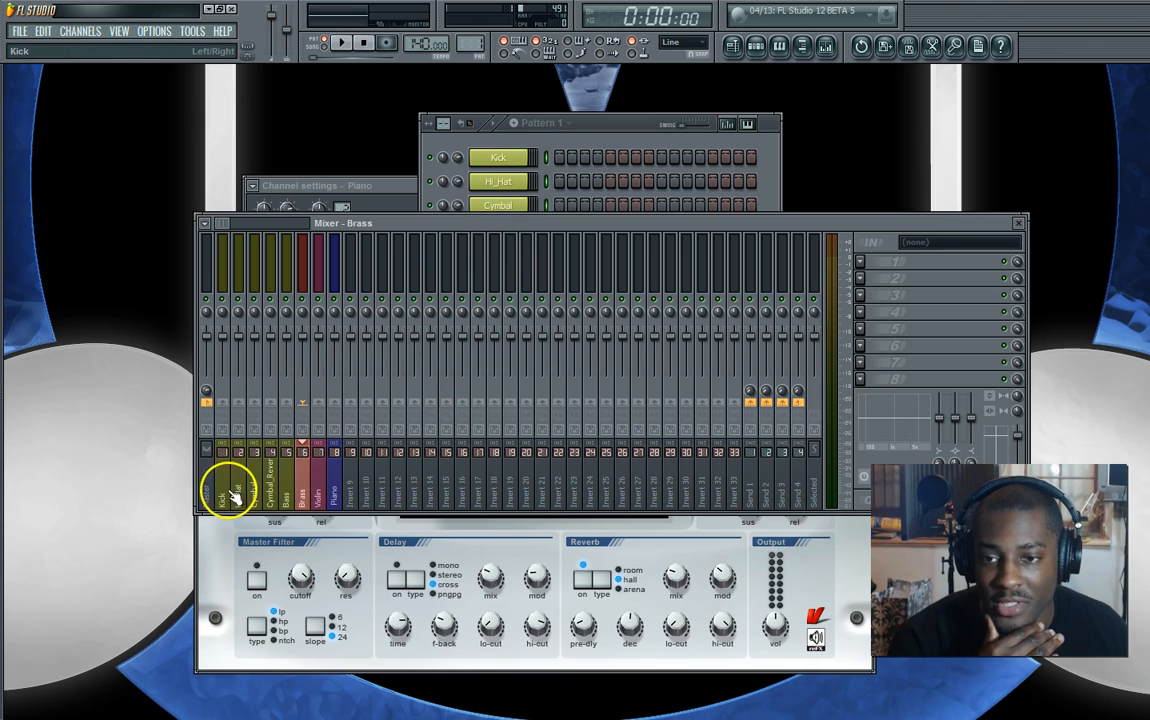
{"action": "left_click", "coordinate": [860, 262]}
{"action": "mouse_move", "coordinate": [868, 278]}
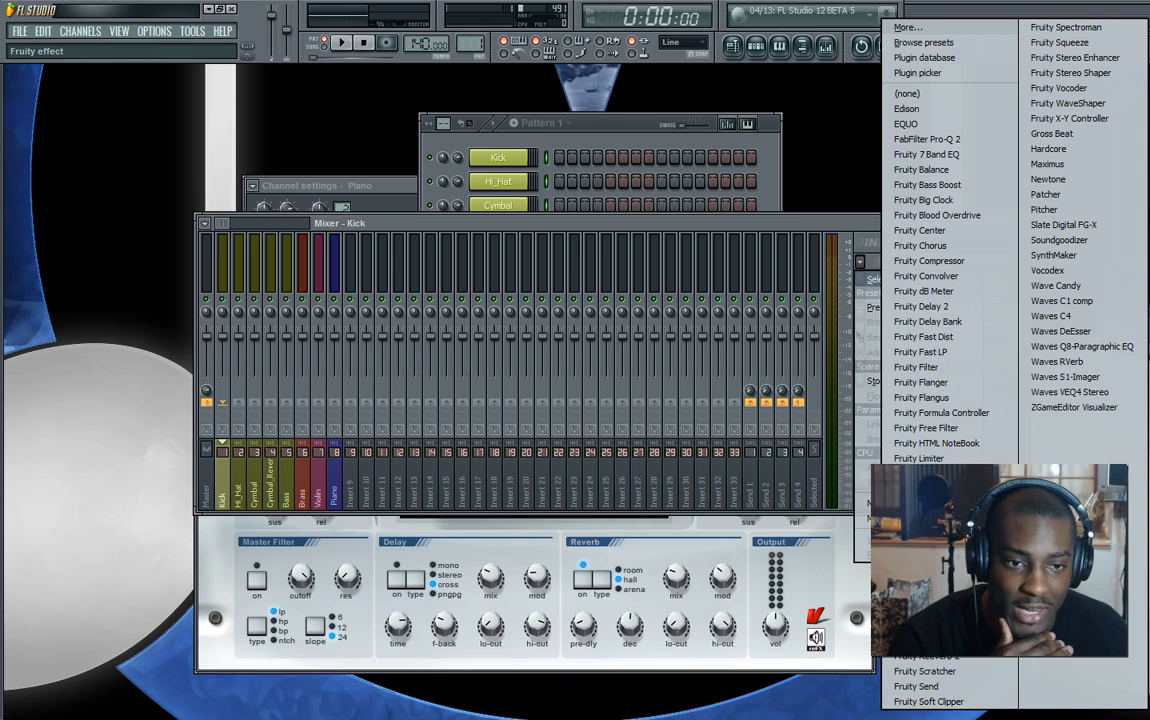
{"action": "scroll", "coordinate": [950, 500], "scroll_direction": "down", "scroll_amount": 5}
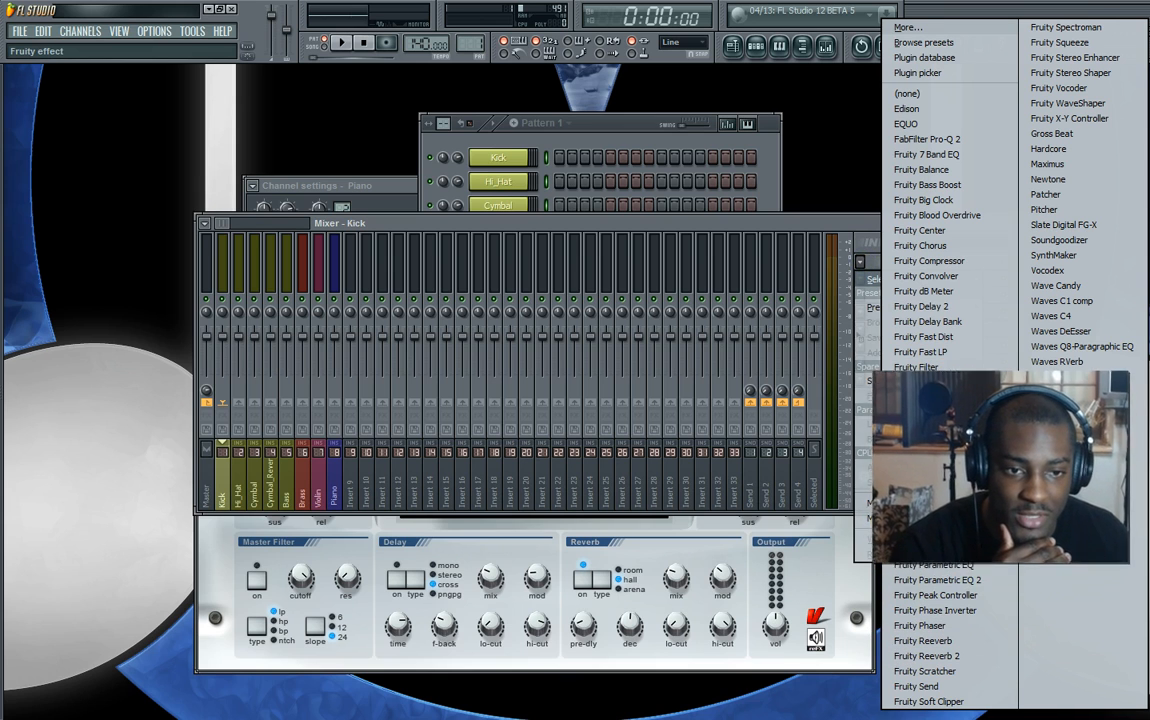
{"action": "left_click", "coordinate": [985, 579]}
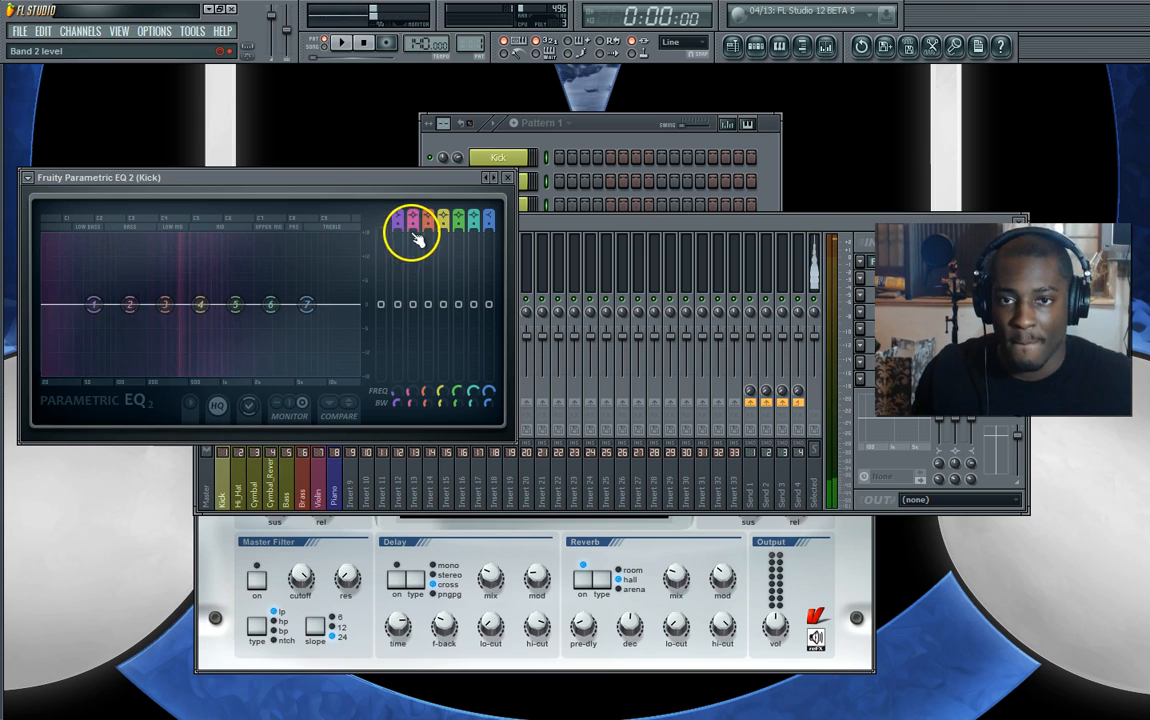
Cut the Kick's highs with a steep low-pass on EQ band 7 and its lowest frequencies with a high-pass on band 1
{"action": "left_click_drag", "start_coordinate": [306, 304], "coordinate": [239, 383]}
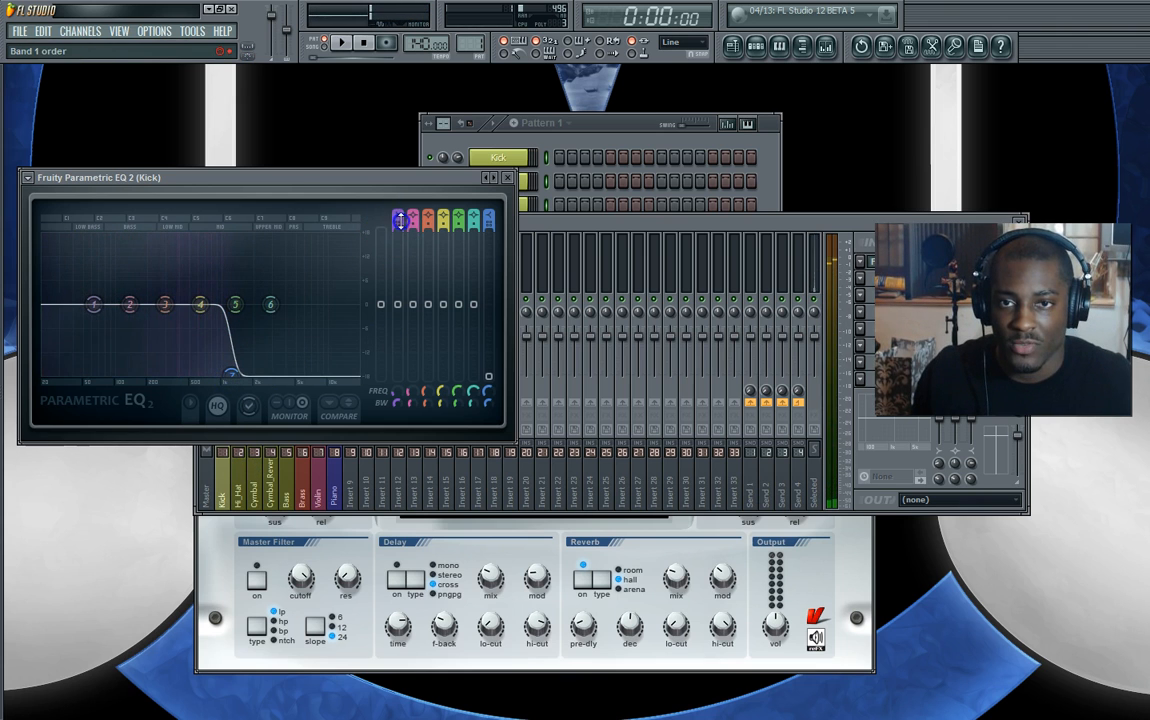
{"action": "left_click_drag", "start_coordinate": [400, 221], "coordinate": [400, 236]}
{"action": "left_click_drag", "start_coordinate": [96, 308], "coordinate": [60, 304]}
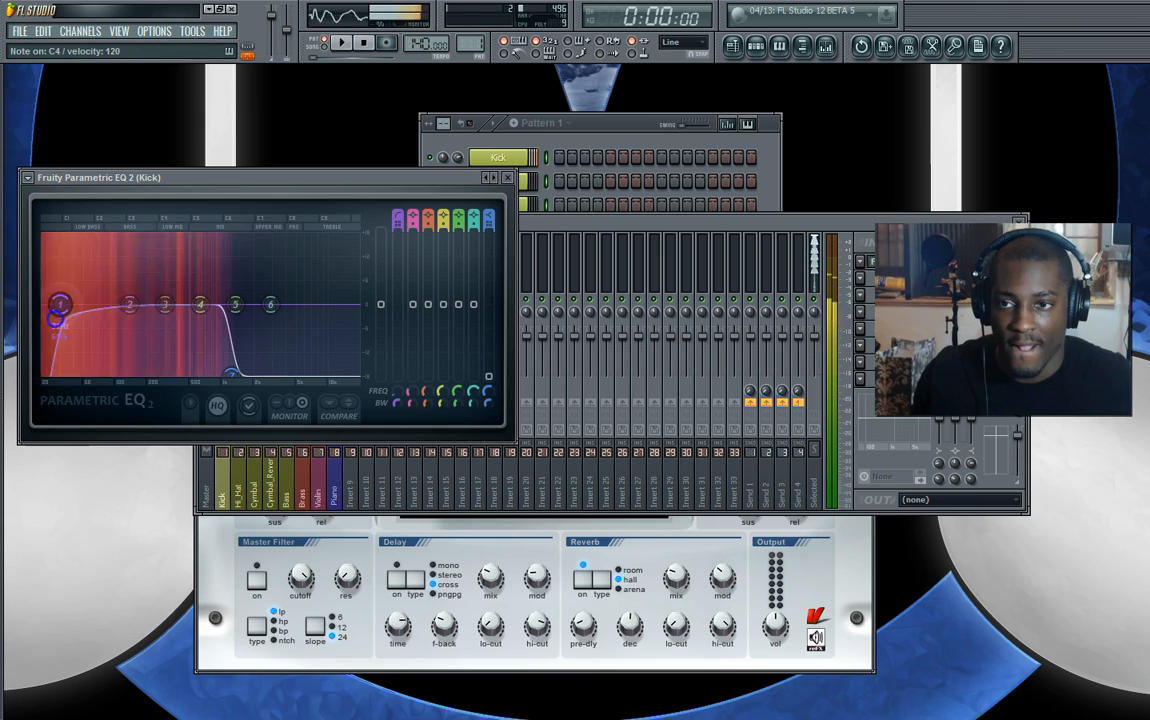
{"action": "left_click", "coordinate": [509, 180]}
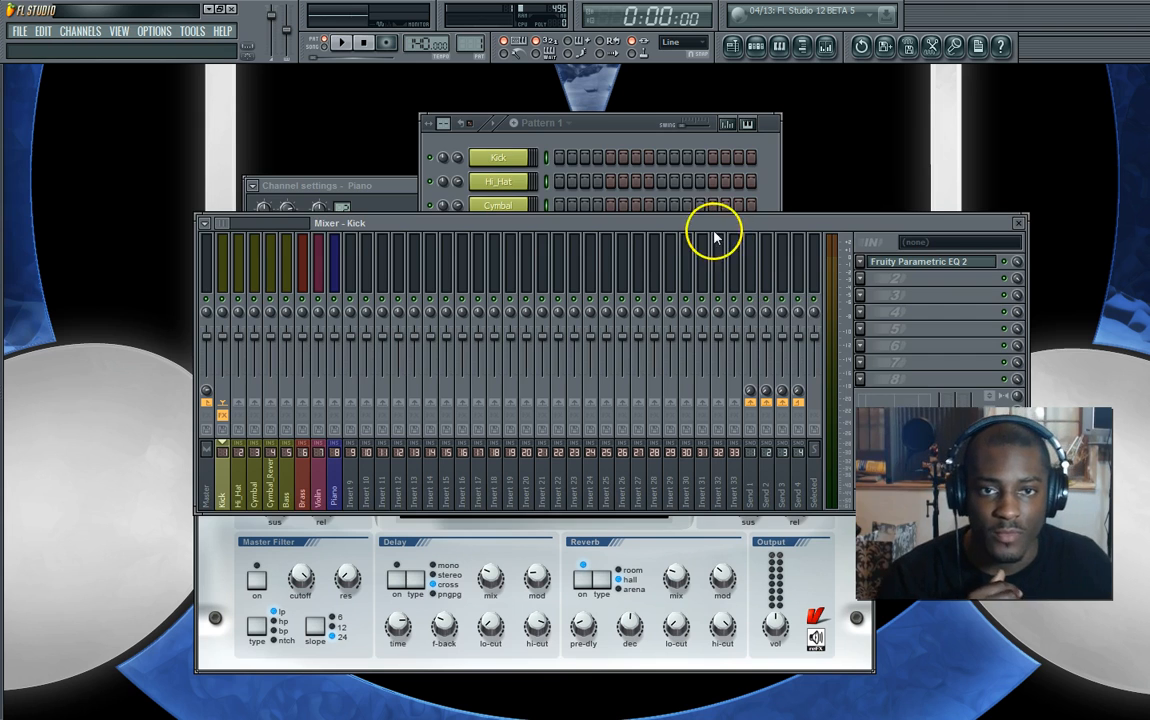
Move the mixer further up and look through the Hi_Hat, Brass, Piano and Violin tracks
{"action": "left_click_drag", "start_coordinate": [715, 237], "coordinate": [688, 151]}
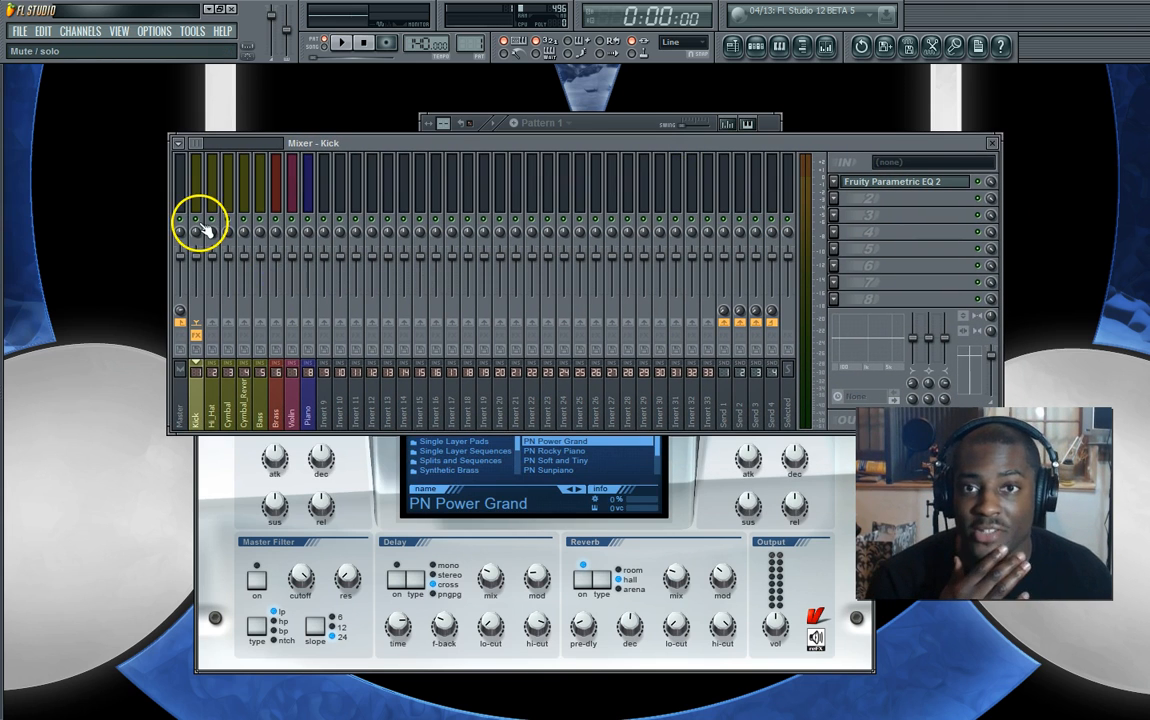
{"action": "left_click", "coordinate": [210, 392]}
{"action": "left_click", "coordinate": [280, 400]}
{"action": "left_click", "coordinate": [305, 415]}
{"action": "left_click", "coordinate": [291, 400]}
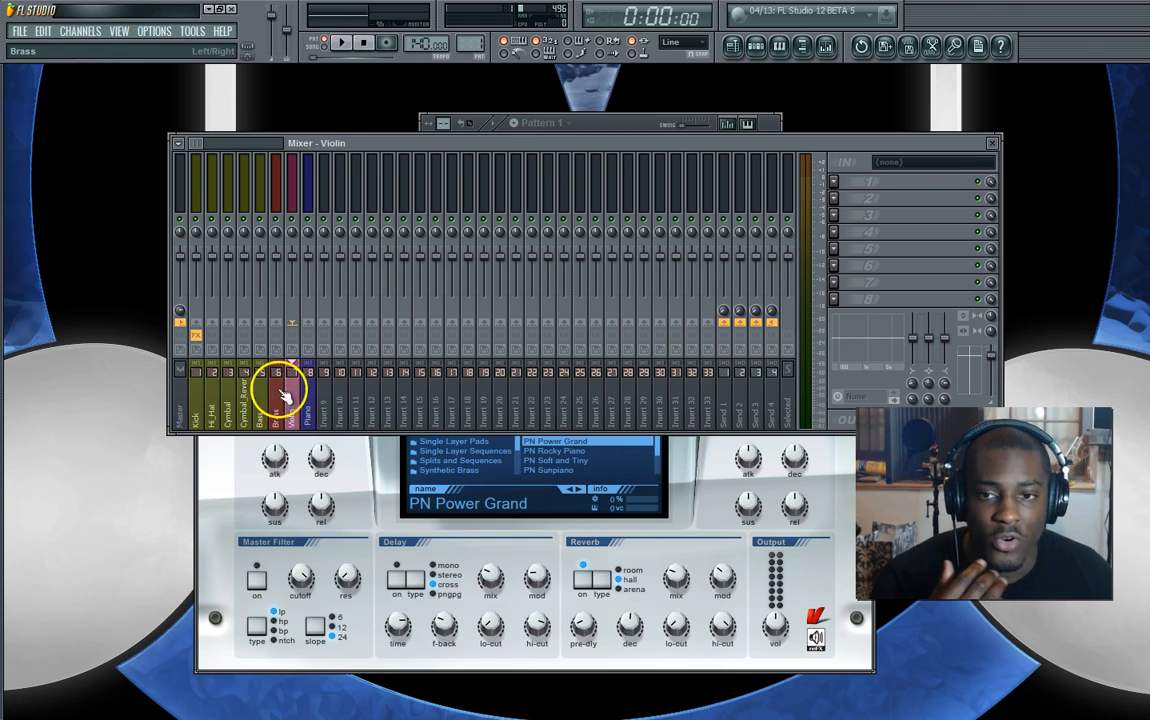
Load Fruity Reeverb 2 into the first effect slot of the Send 1 mixer track
{"action": "left_click", "coordinate": [722, 397]}
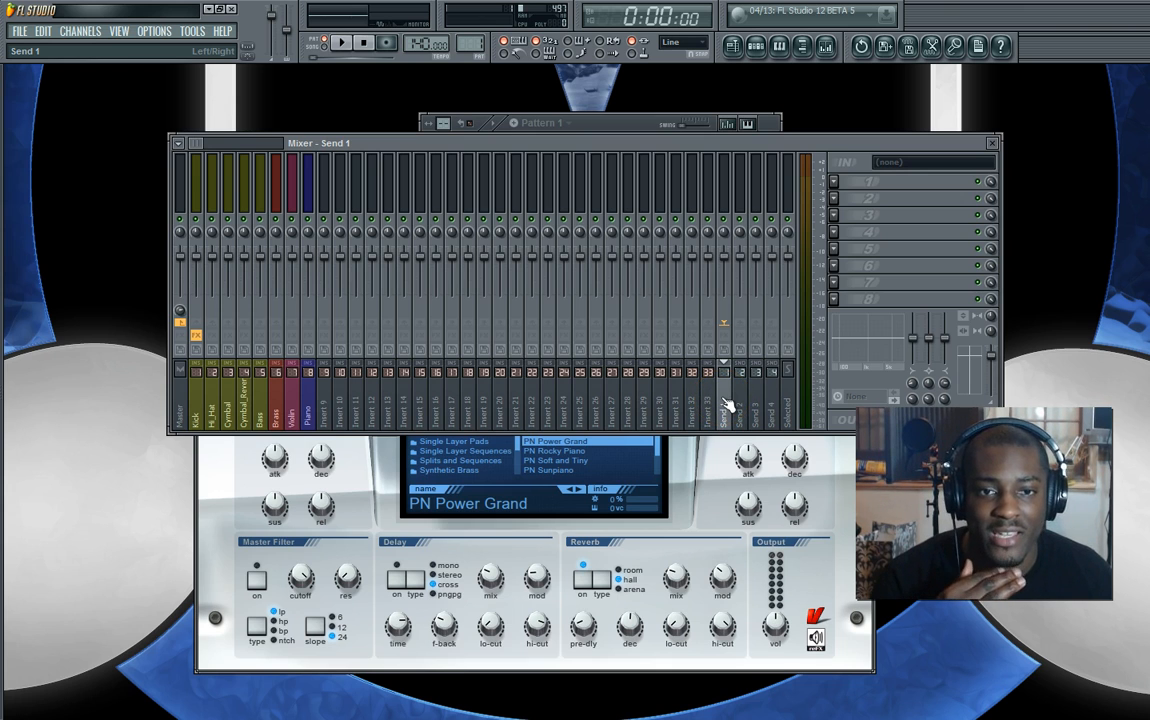
{"action": "right_click", "coordinate": [724, 398]}
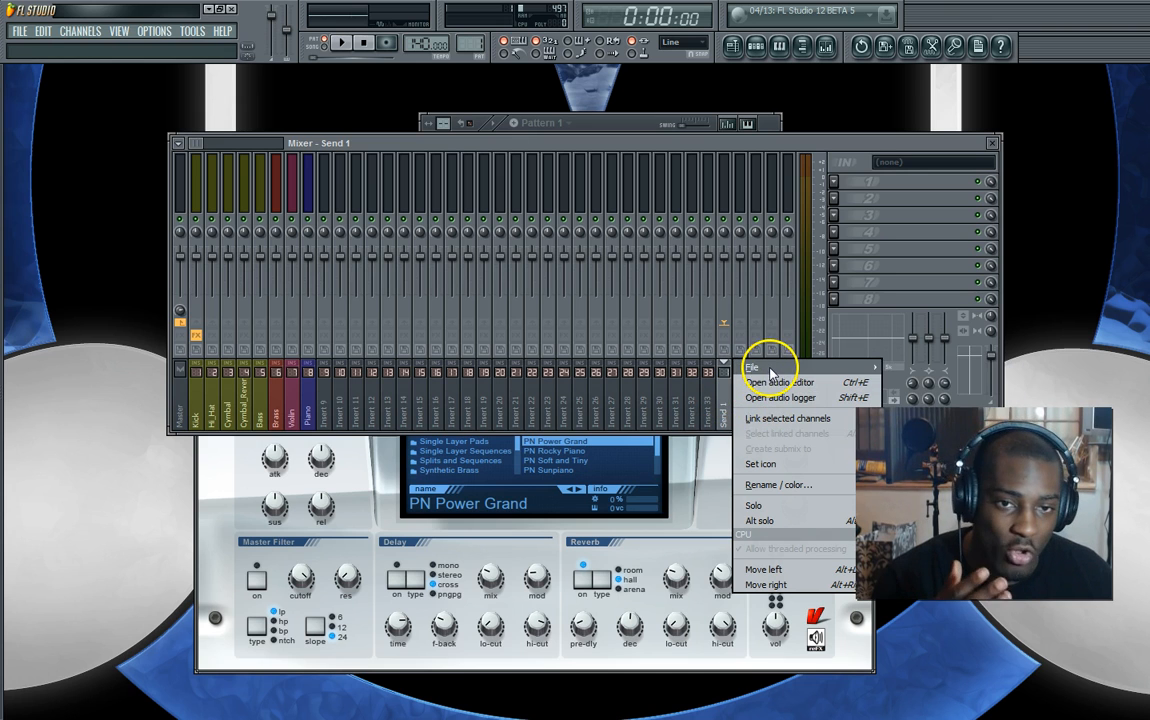
{"action": "left_click", "coordinate": [724, 397]}
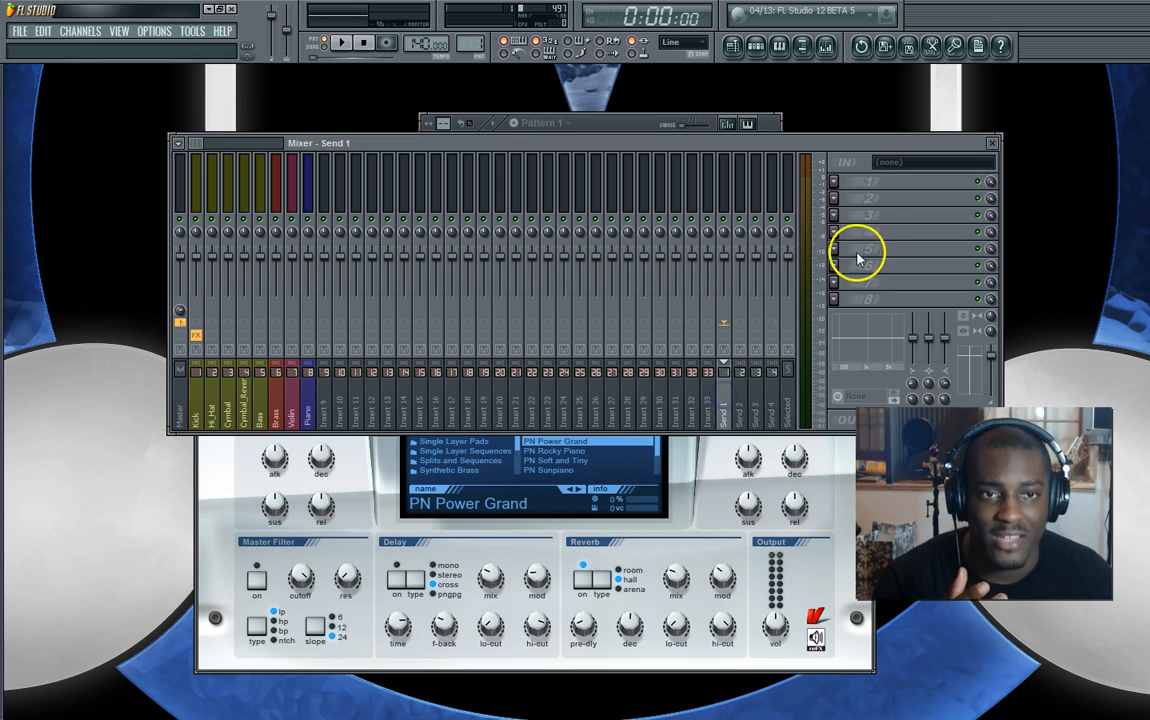
{"action": "left_click", "coordinate": [834, 182]}
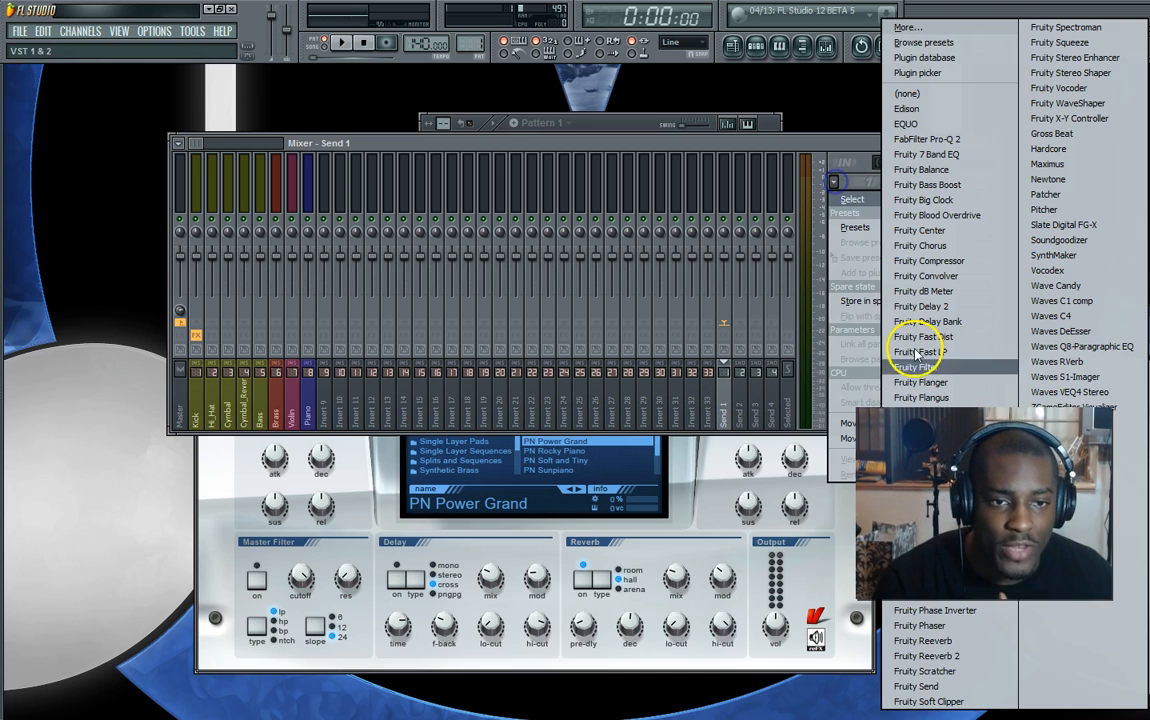
{"action": "left_click", "coordinate": [958, 653]}
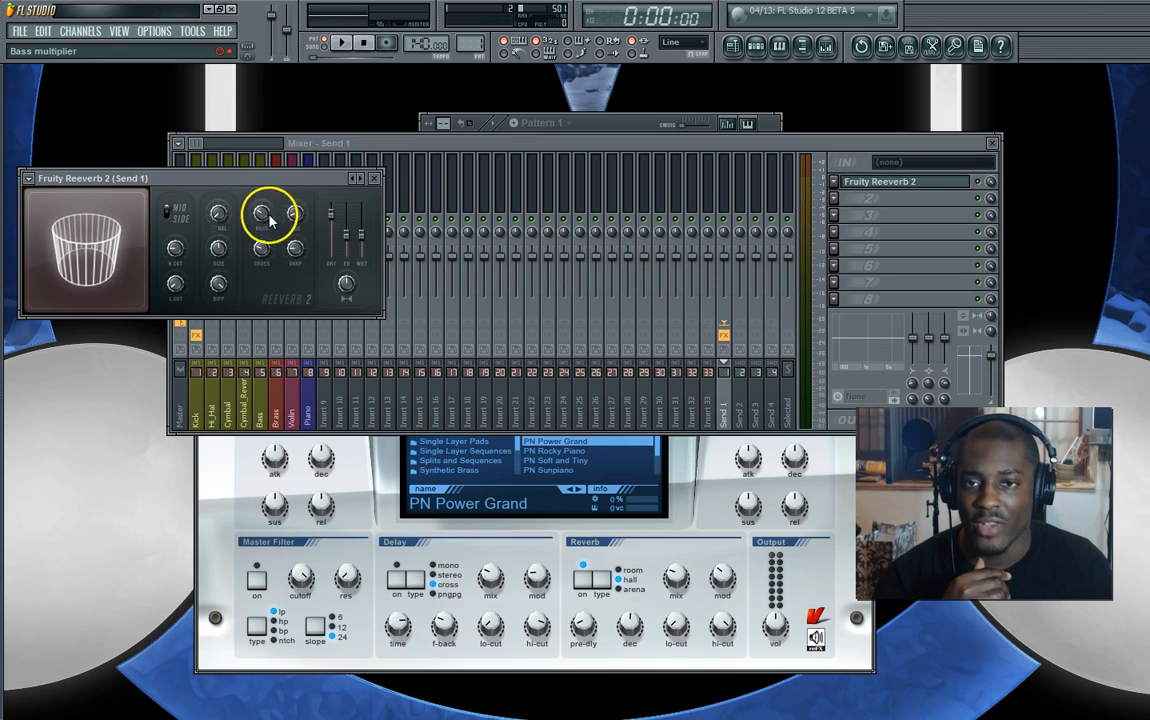
Apply one of the built-in presets to Fruity Reeverb 2 on Send 1
{"action": "left_click", "coordinate": [33, 183]}
{"action": "mouse_move", "coordinate": [50, 223]}
{"action": "left_click", "coordinate": [190, 295]}
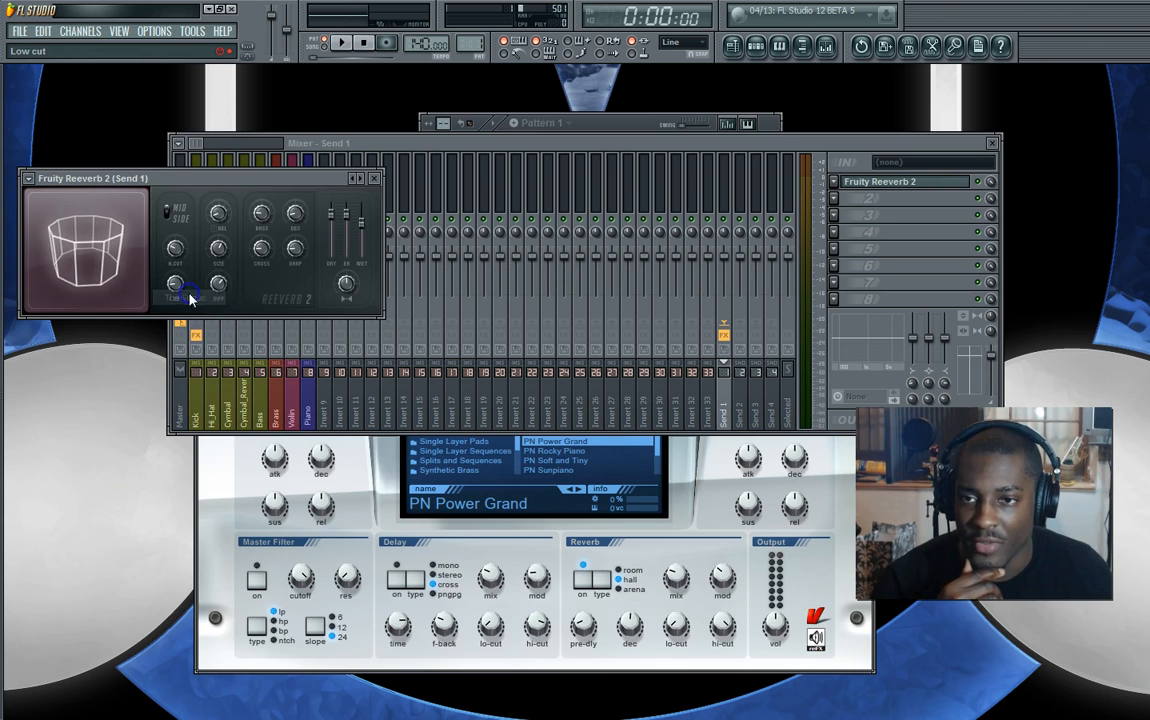
Rename the Send 1 mixer track to Reverb and colour it red
{"action": "right_click", "coordinate": [726, 395]}
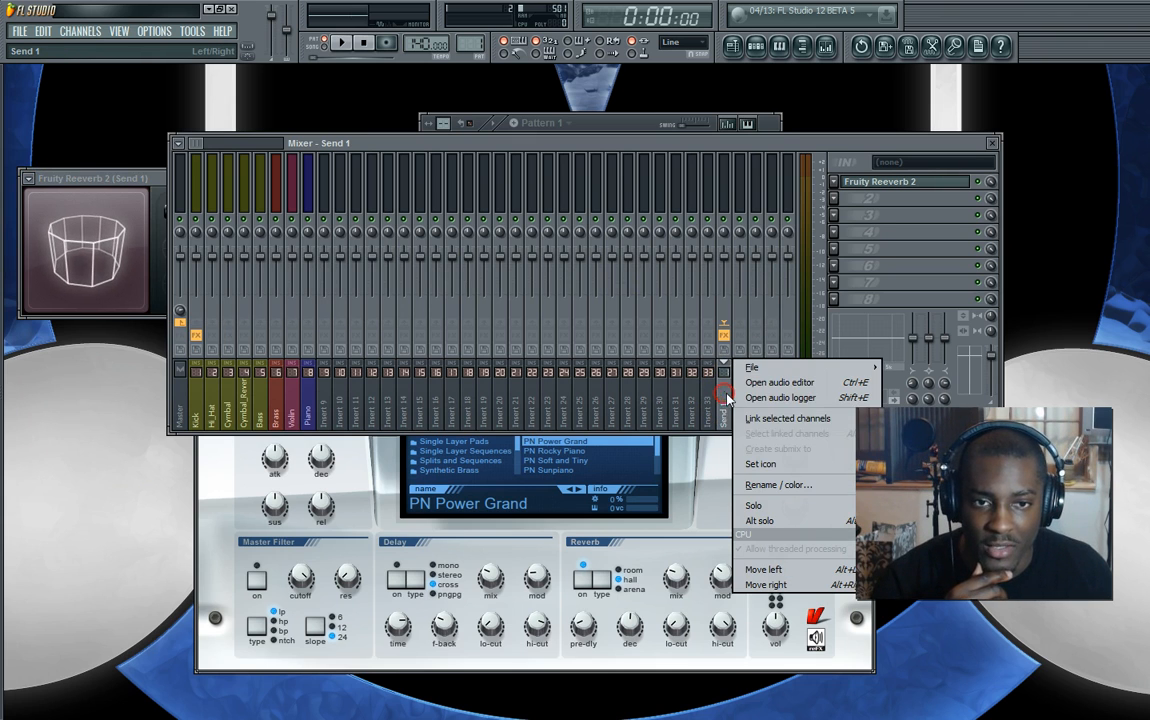
{"action": "left_click", "coordinate": [786, 484]}
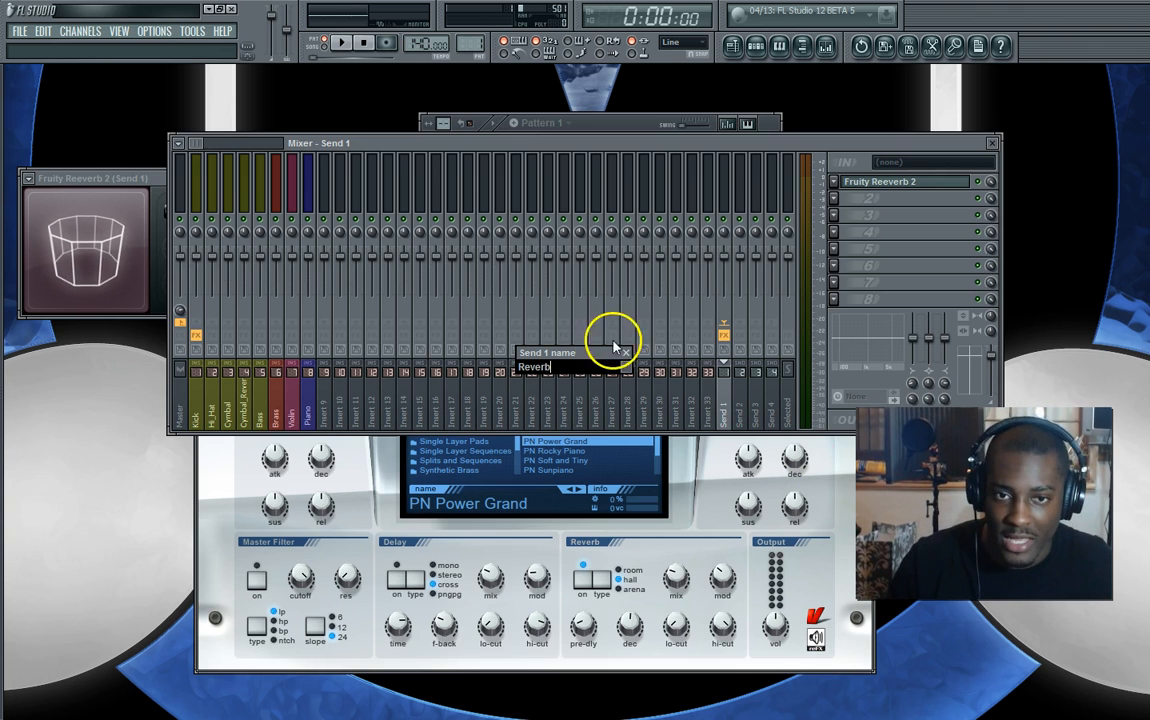
{"action": "left_click", "coordinate": [624, 369]}
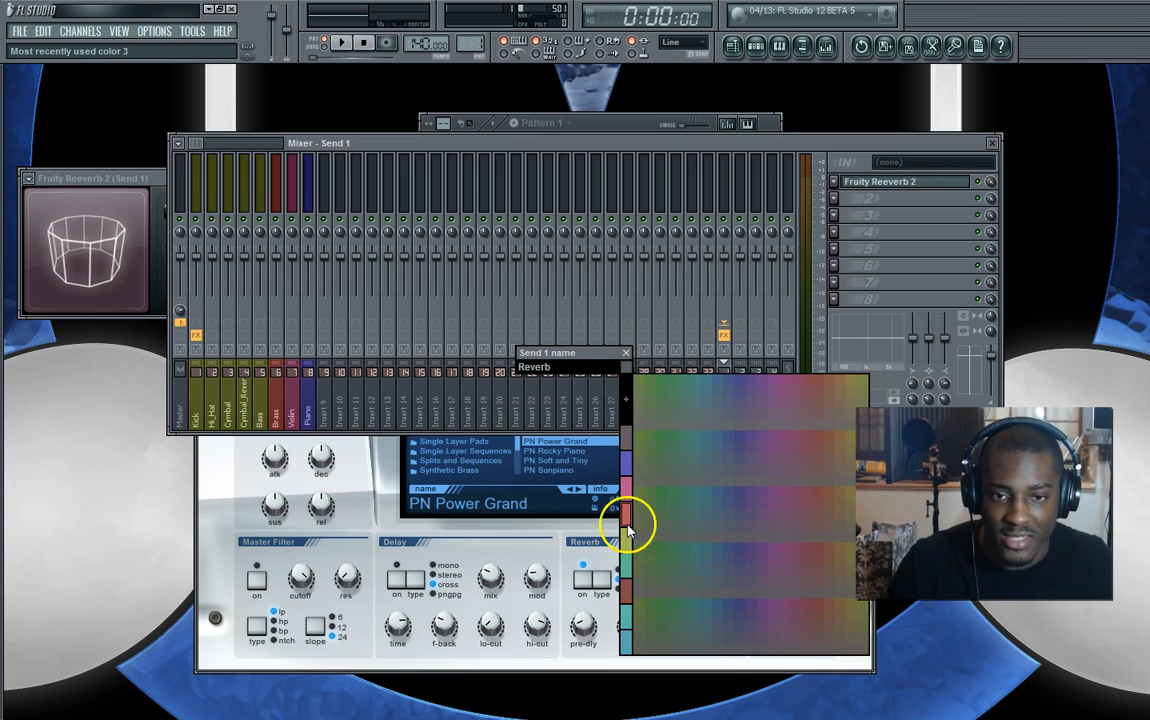
{"action": "left_click", "coordinate": [624, 592]}
{"action": "key", "text": "Return"}
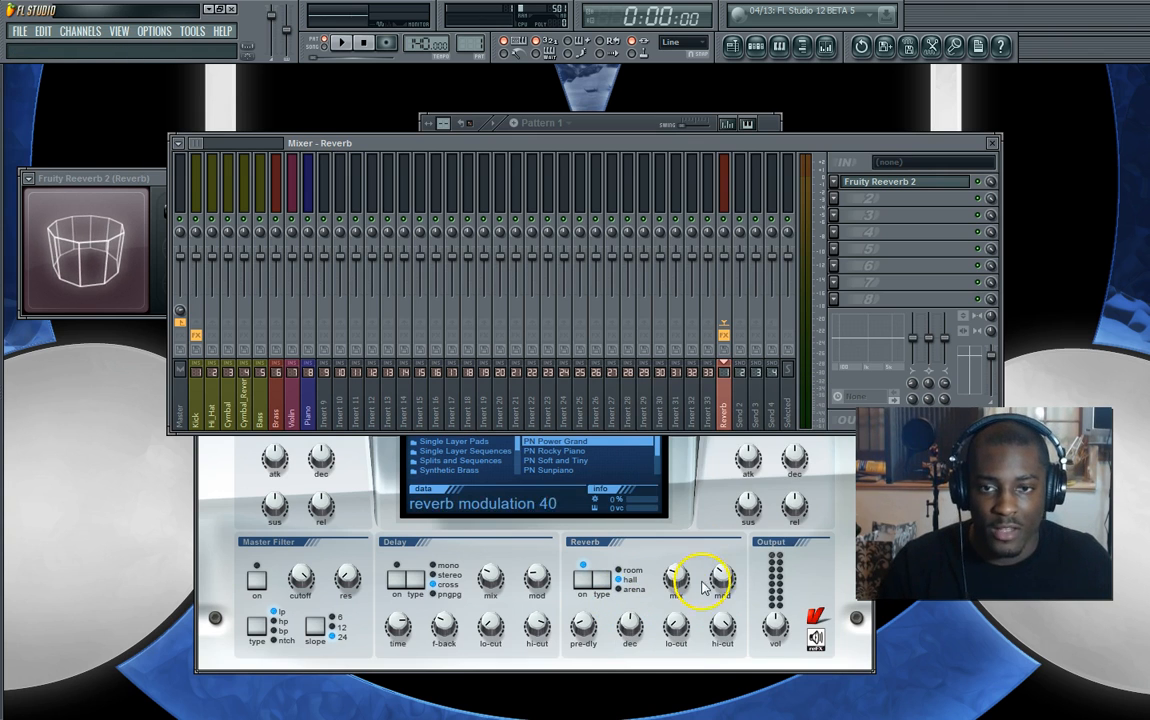
Rename the Send 2 mixer track to Delay and give it the same red colour as the Reverb track
{"action": "left_click", "coordinate": [739, 412]}
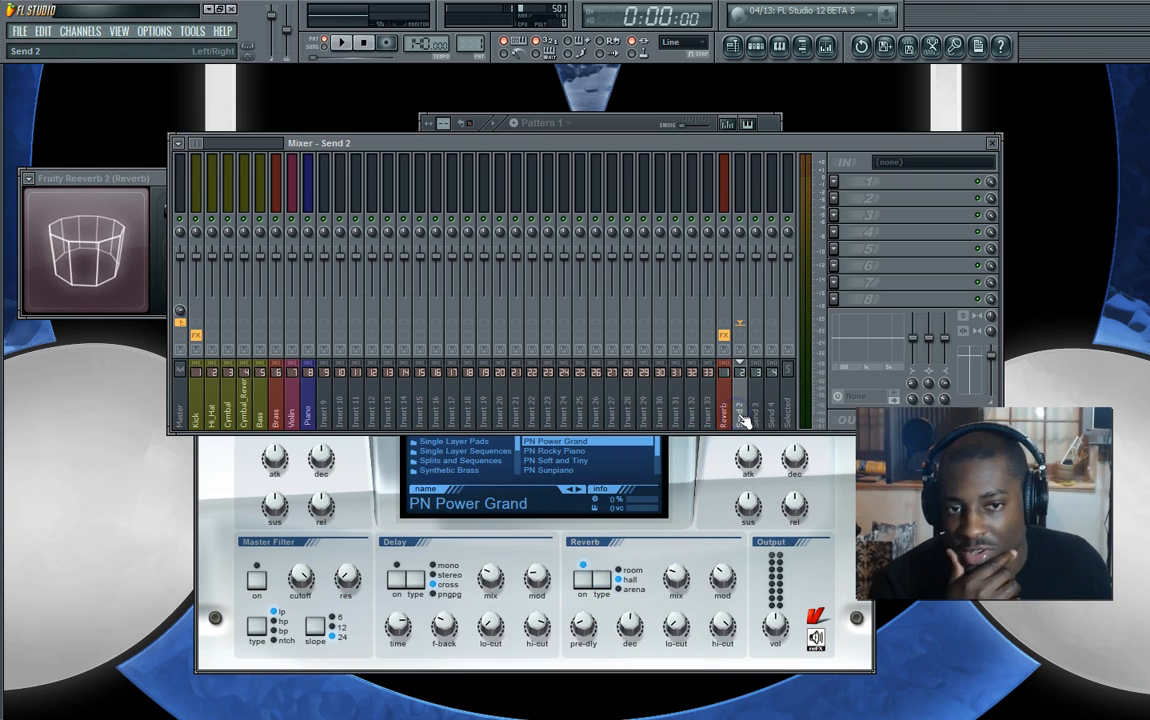
{"action": "right_click", "coordinate": [740, 418]}
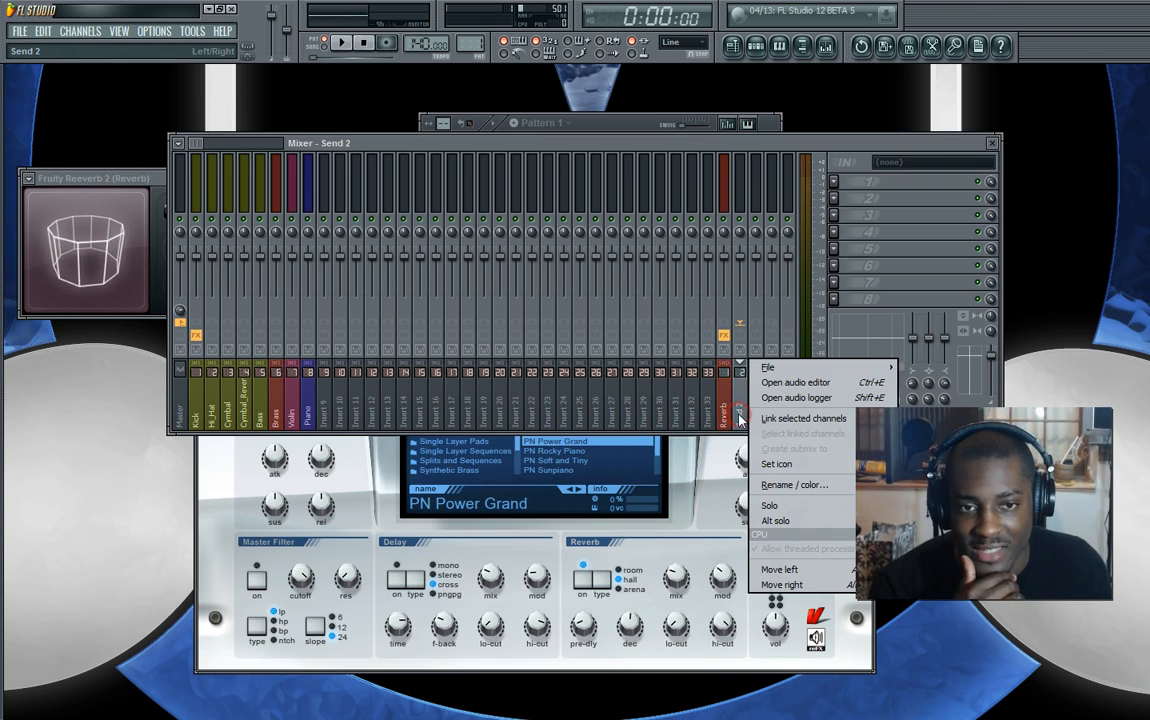
{"action": "left_click", "coordinate": [780, 484]}
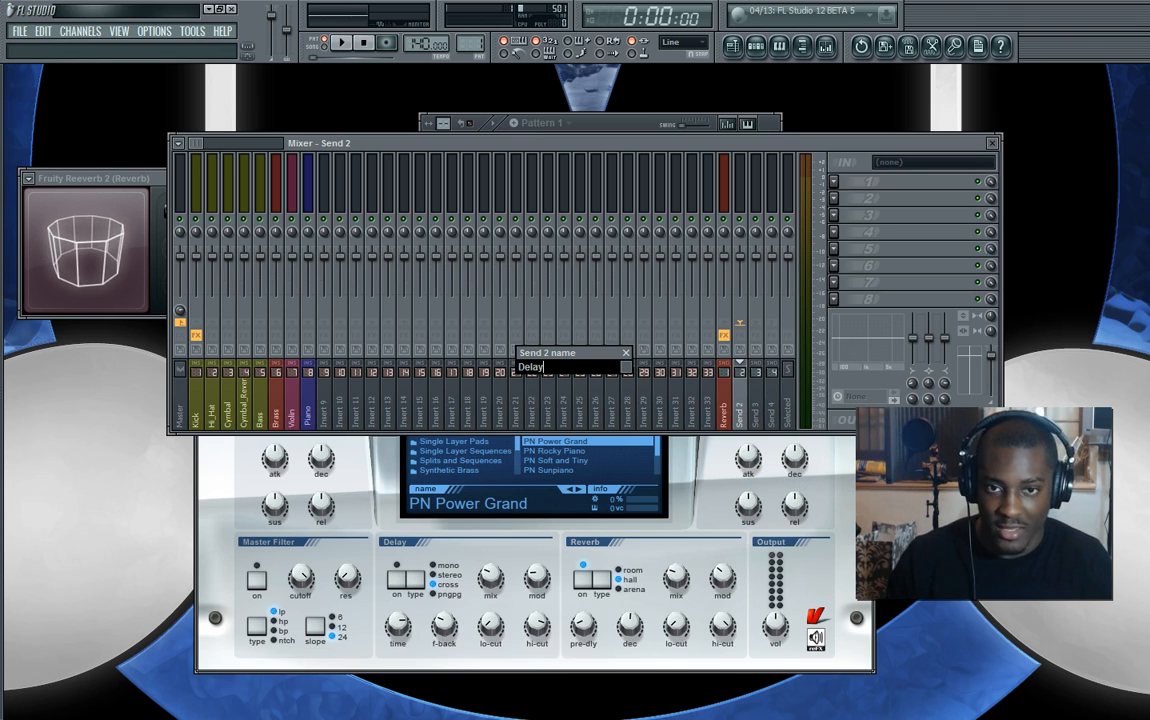
{"action": "left_click", "coordinate": [625, 368]}
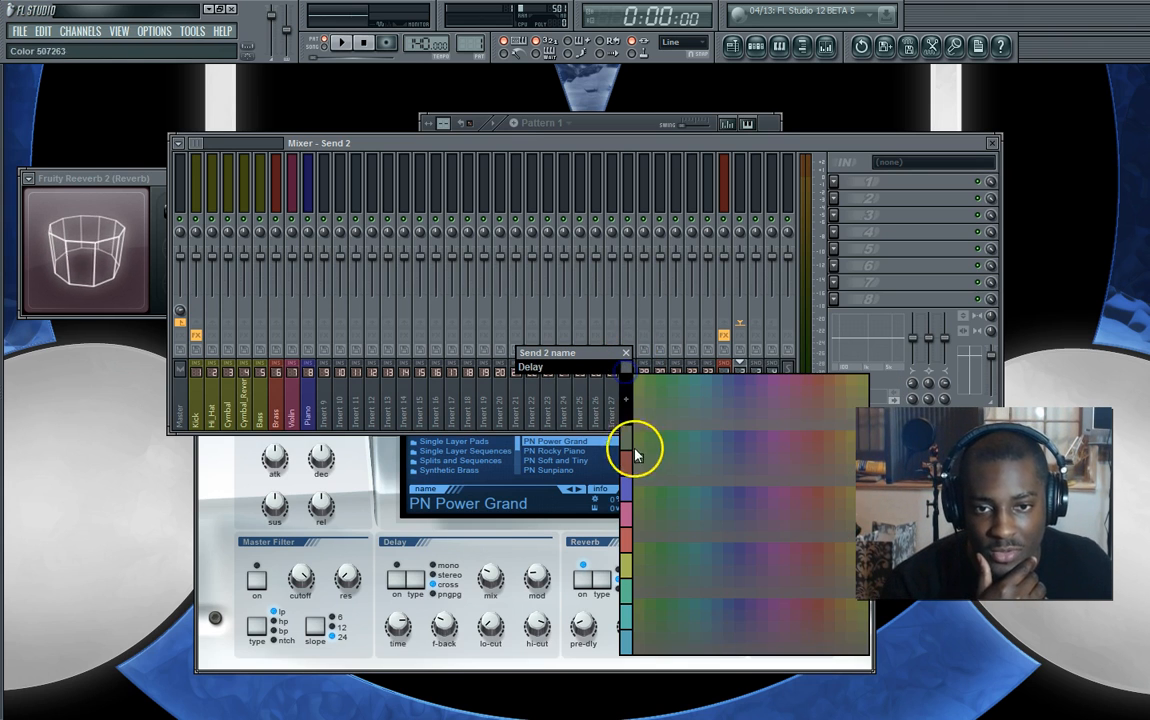
{"action": "left_click", "coordinate": [627, 535]}
{"action": "key", "text": "Return"}
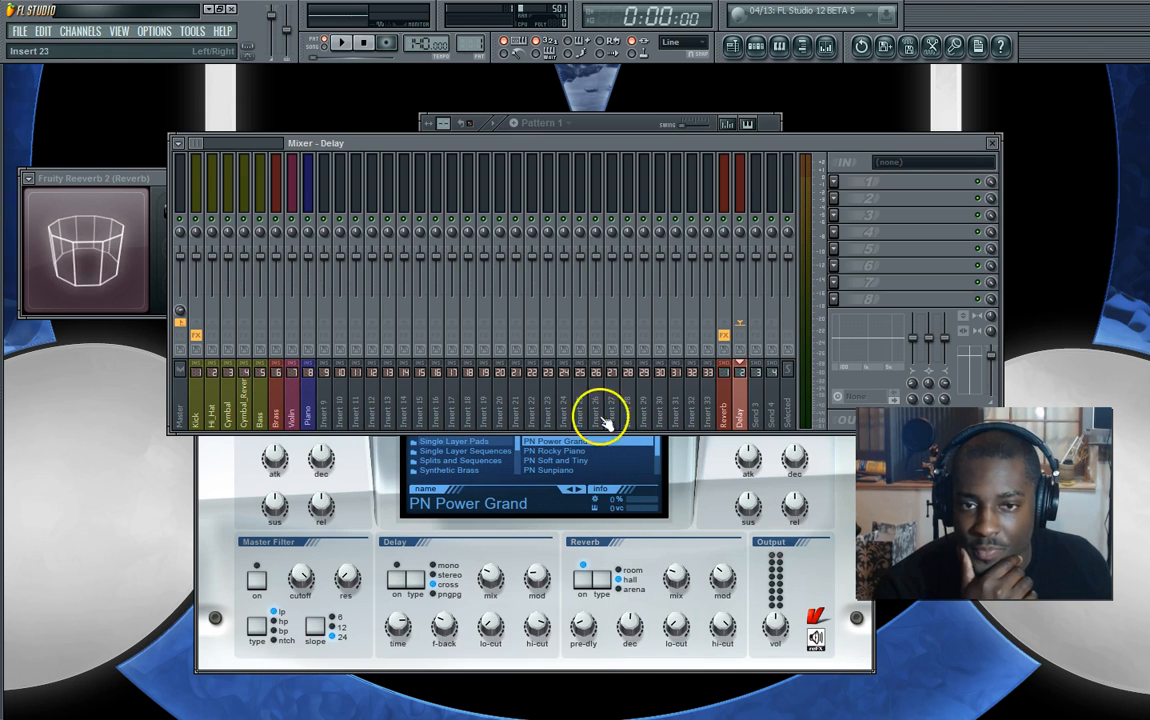
Compare the Brass and Violin mixer tracks and their send routing to the Reverb track
{"action": "left_click", "coordinate": [278, 405]}
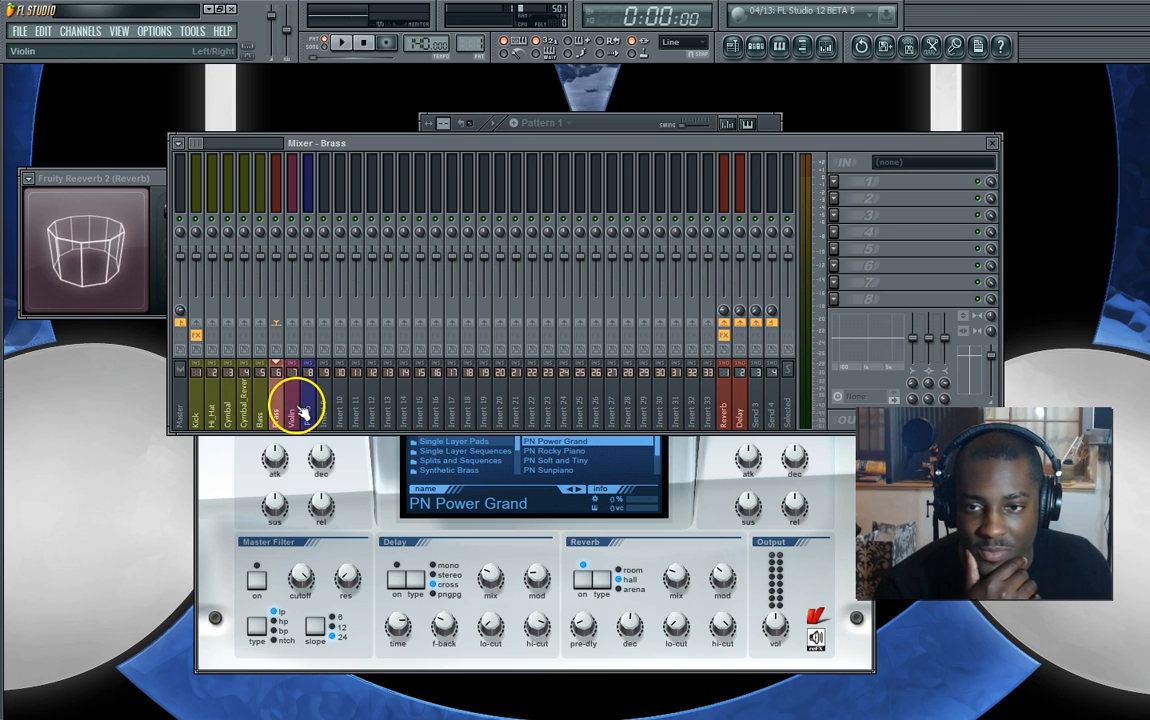
{"action": "left_click", "coordinate": [298, 410]}
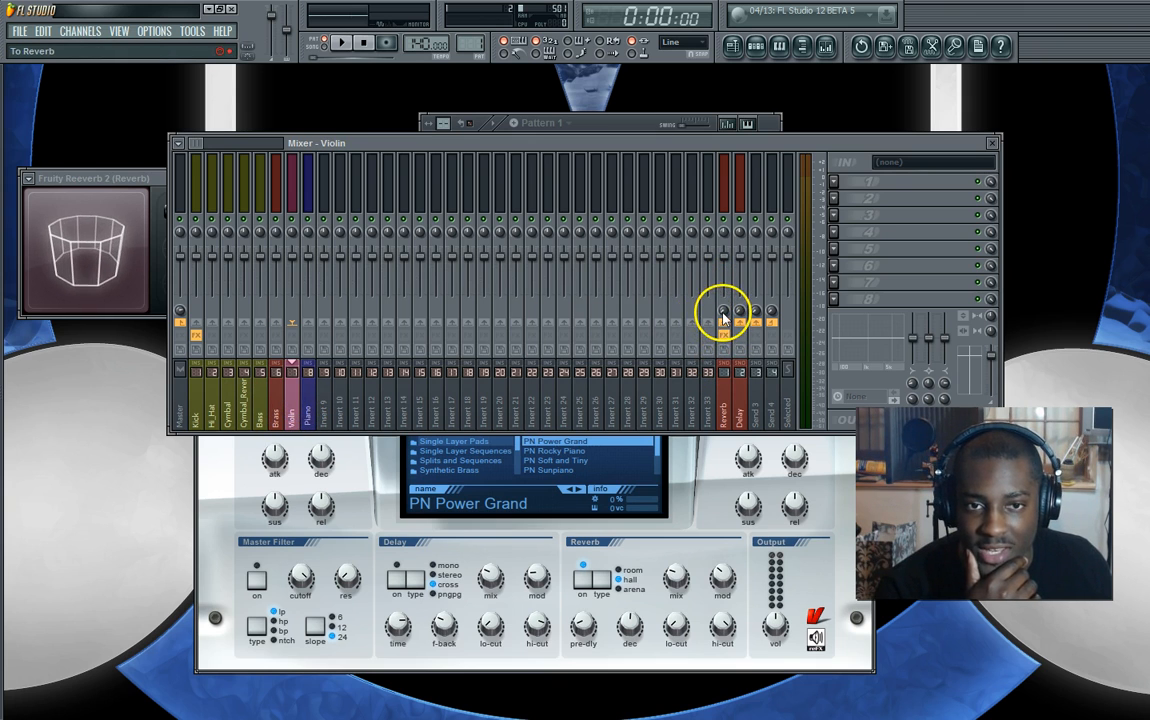
{"action": "left_click", "coordinate": [279, 400]}
{"action": "left_click", "coordinate": [294, 410]}
{"action": "left_click", "coordinate": [280, 403]}
{"action": "left_click", "coordinate": [294, 404]}
{"action": "left_click", "coordinate": [279, 403]}
{"action": "left_click", "coordinate": [293, 405]}
{"action": "left_click", "coordinate": [279, 403]}
{"action": "left_click", "coordinate": [296, 401]}
{"action": "left_click", "coordinate": [281, 396]}
{"action": "left_click", "coordinate": [294, 401]}
{"action": "left_click", "coordinate": [282, 395]}
{"action": "left_click", "coordinate": [294, 399]}
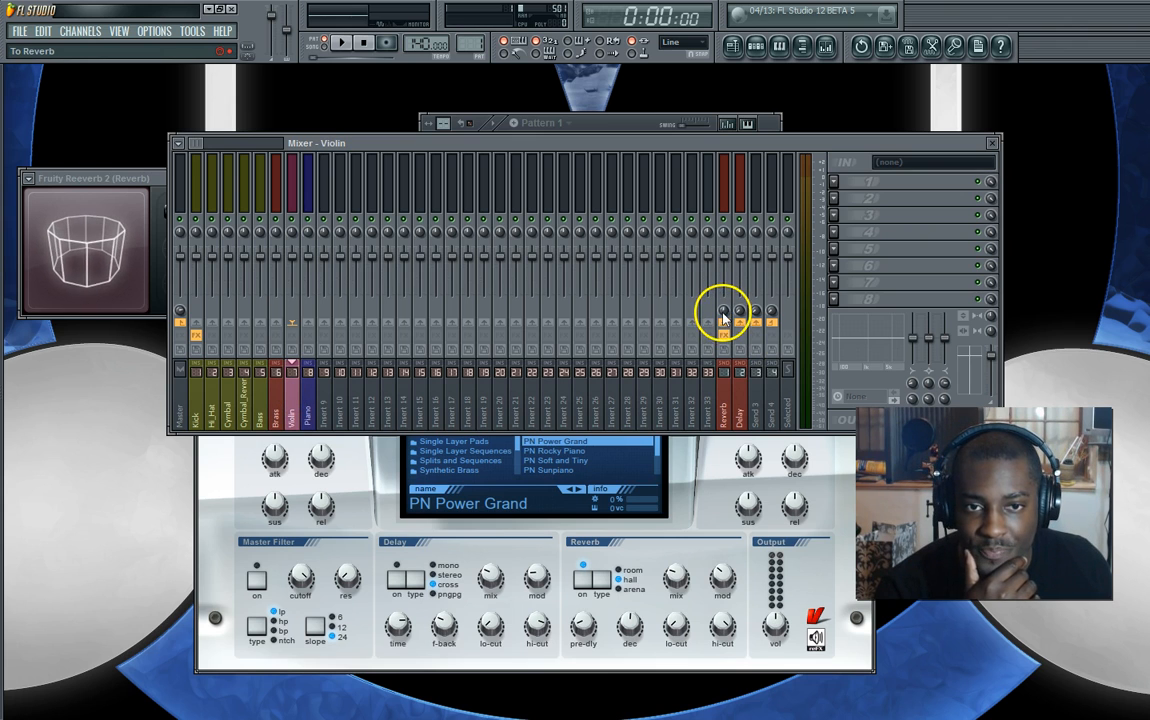
{"action": "left_click", "coordinate": [277, 405]}
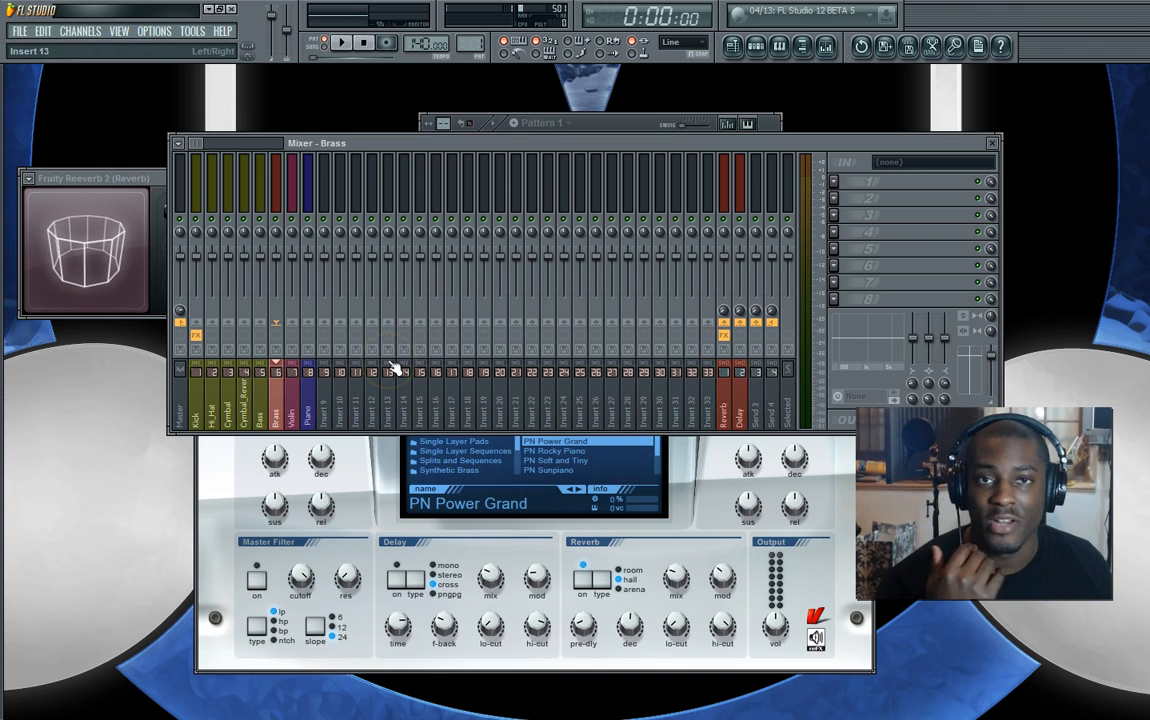
Look through the mixer tracks from the reversed cymbal to Piano and return to Brass
{"action": "left_click", "coordinate": [398, 347]}
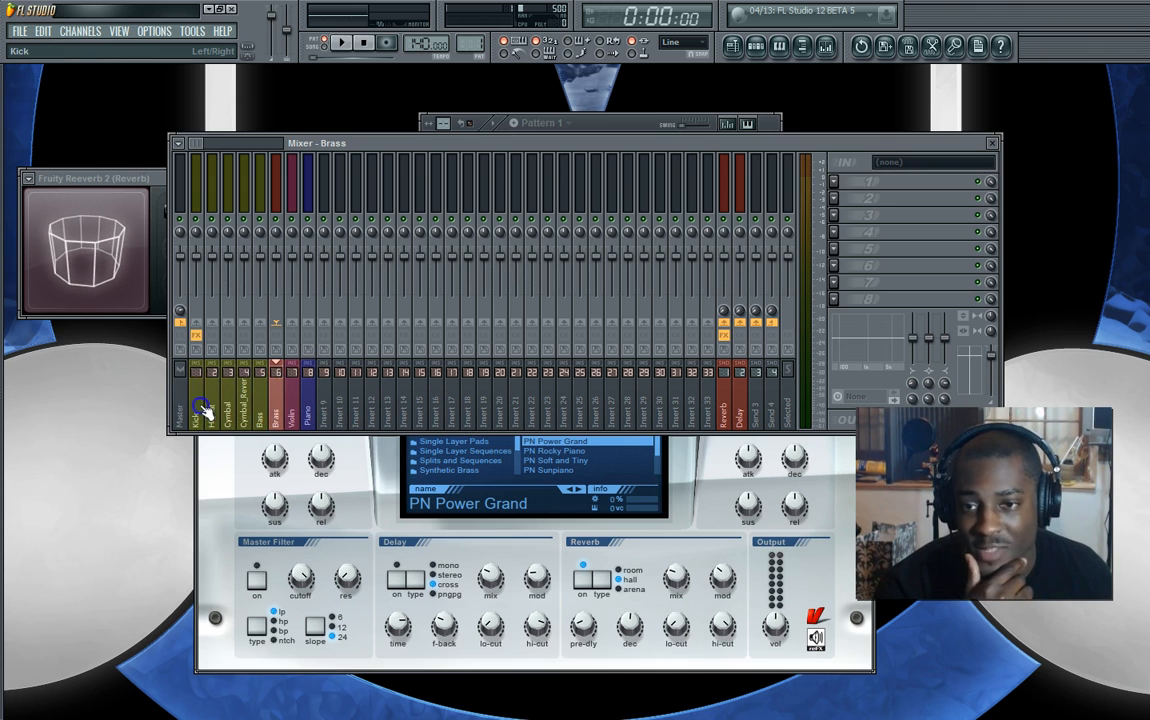
{"action": "left_click", "coordinate": [240, 405]}
{"action": "left_click", "coordinate": [262, 413]}
{"action": "left_click", "coordinate": [275, 413]}
{"action": "left_click", "coordinate": [293, 412]}
{"action": "left_click", "coordinate": [308, 413]}
{"action": "left_click", "coordinate": [288, 412]}
{"action": "left_click", "coordinate": [273, 415]}
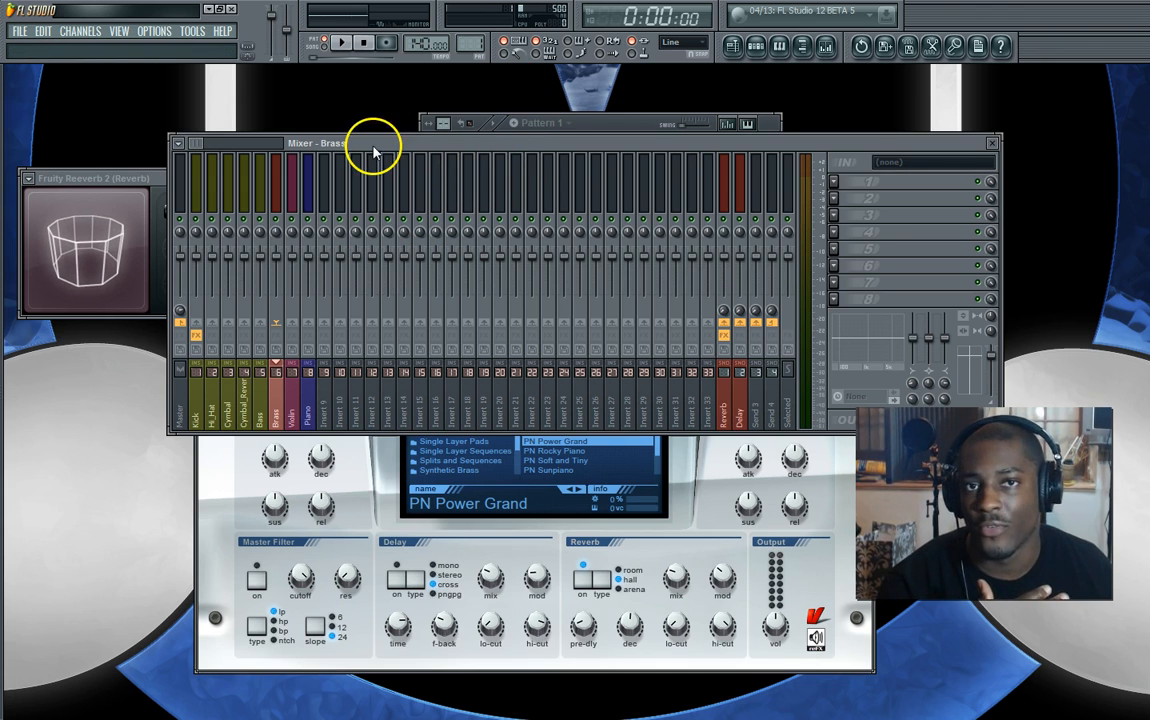
Start saving the project as a new file, browse the Templates folder's Genre subfolder and return to Templates
{"action": "left_click", "coordinate": [20, 32]}
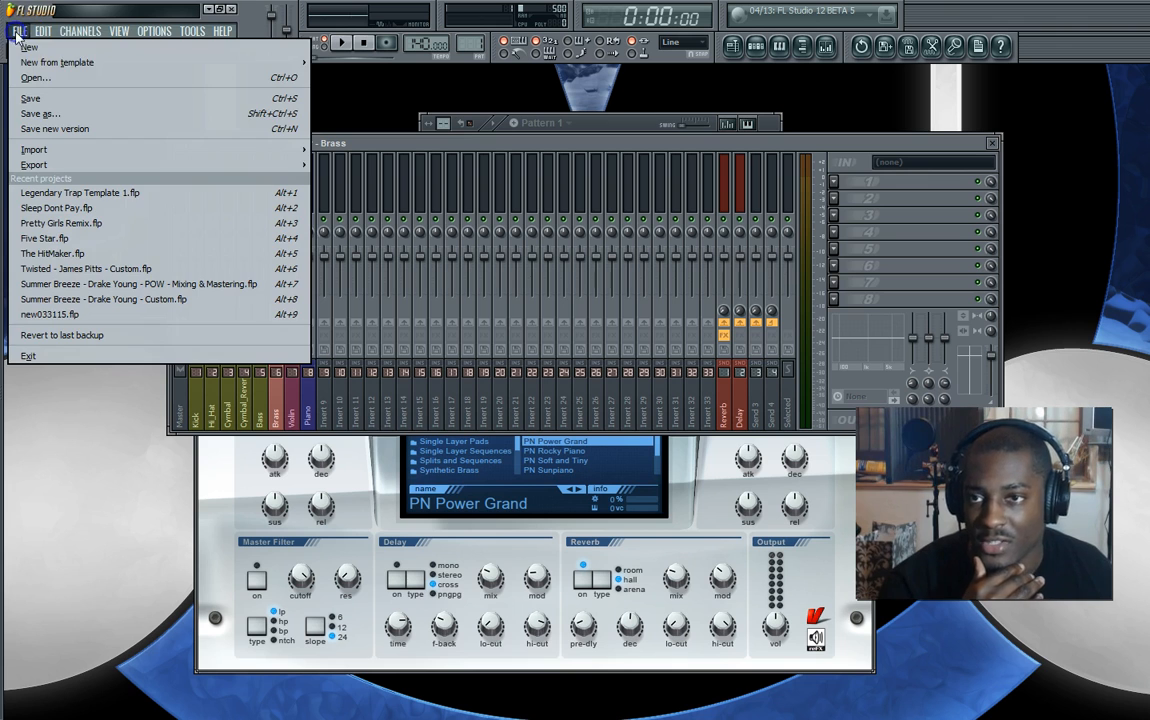
{"action": "mouse_move", "coordinate": [33, 64]}
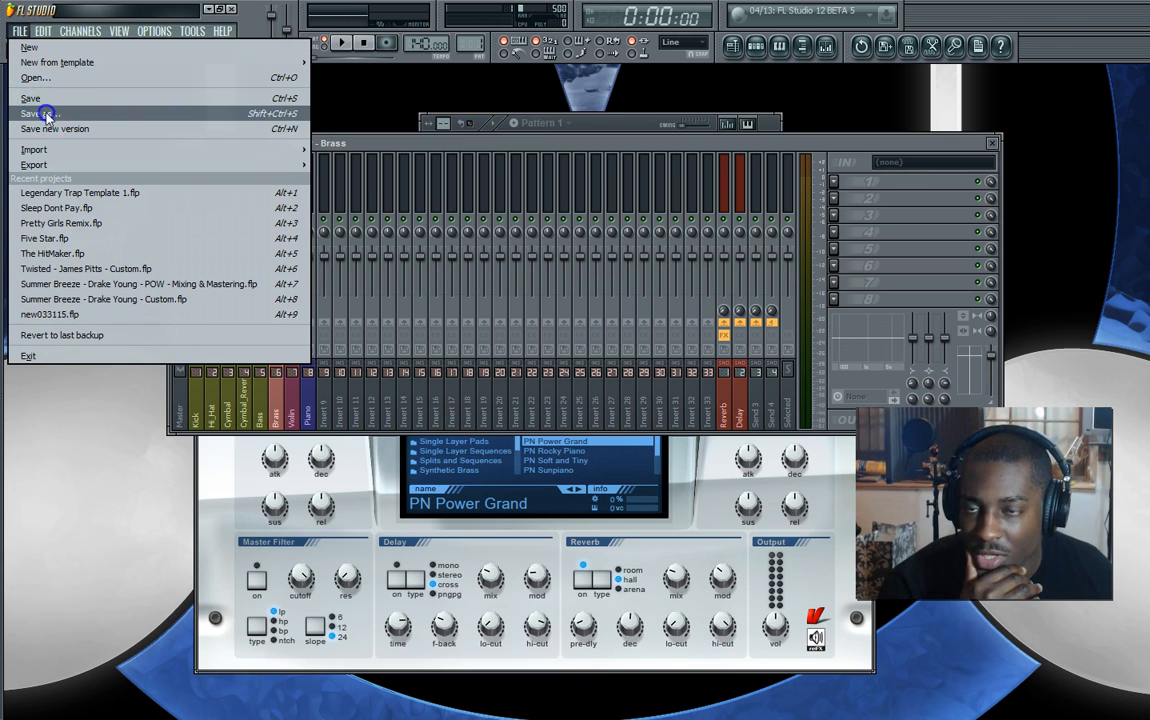
{"action": "left_click", "coordinate": [40, 113]}
{"action": "double_click", "coordinate": [488, 213]}
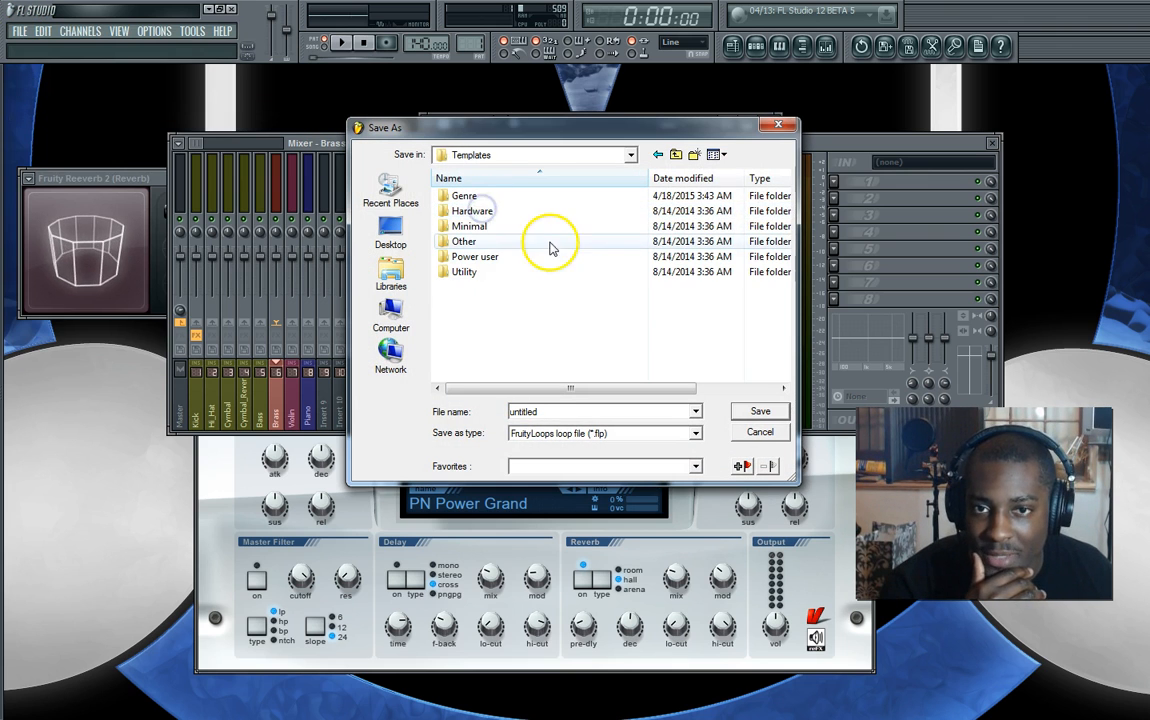
{"action": "double_click", "coordinate": [468, 196]}
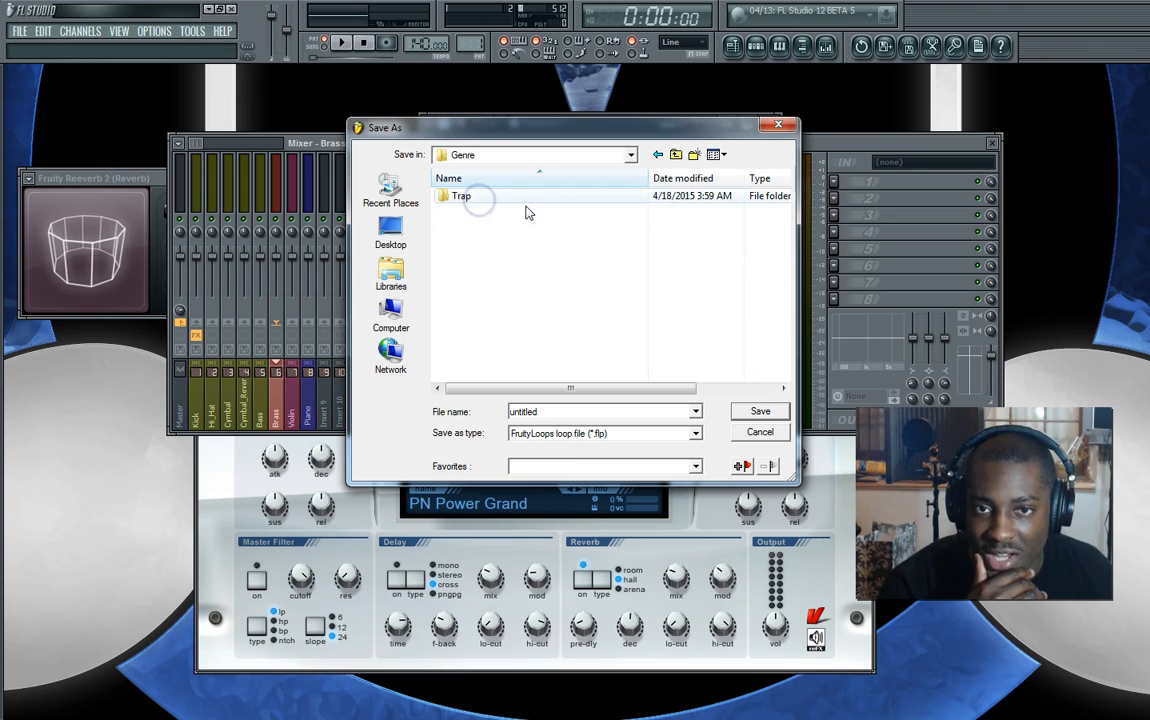
{"action": "left_click", "coordinate": [658, 155]}
Create a folder named Test Folder inside Templates and save the project in it as Sample hiphop template
{"action": "left_click", "coordinate": [508, 315]}
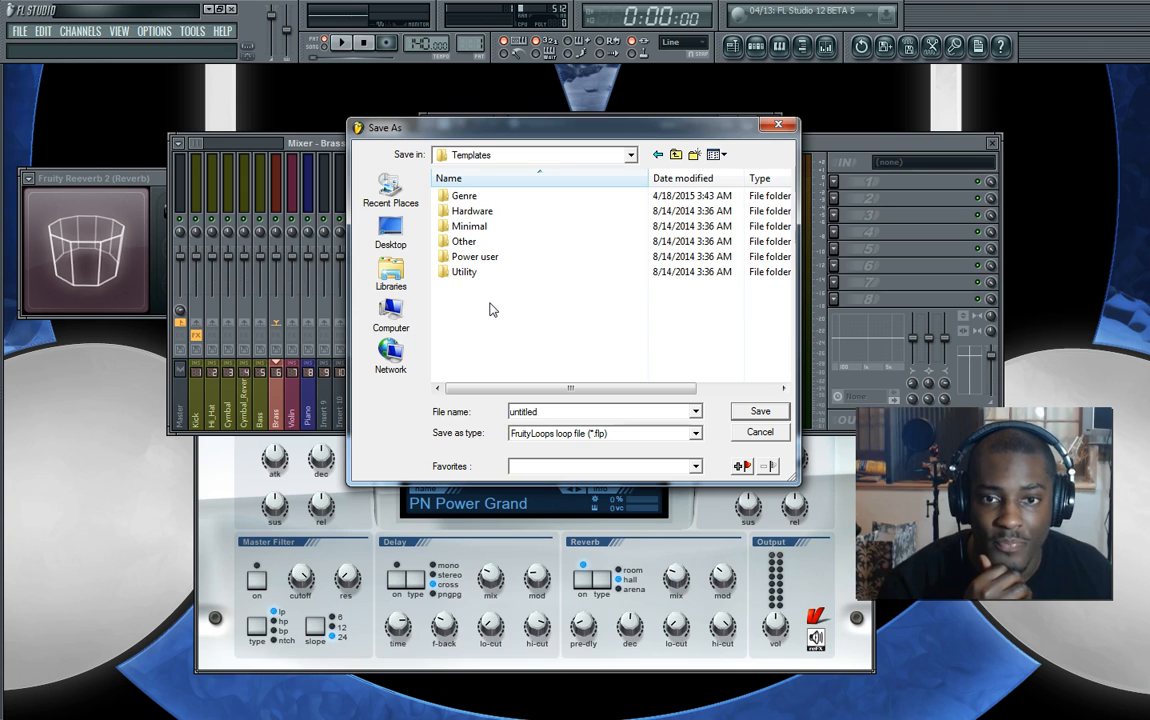
{"action": "right_click", "coordinate": [490, 306]}
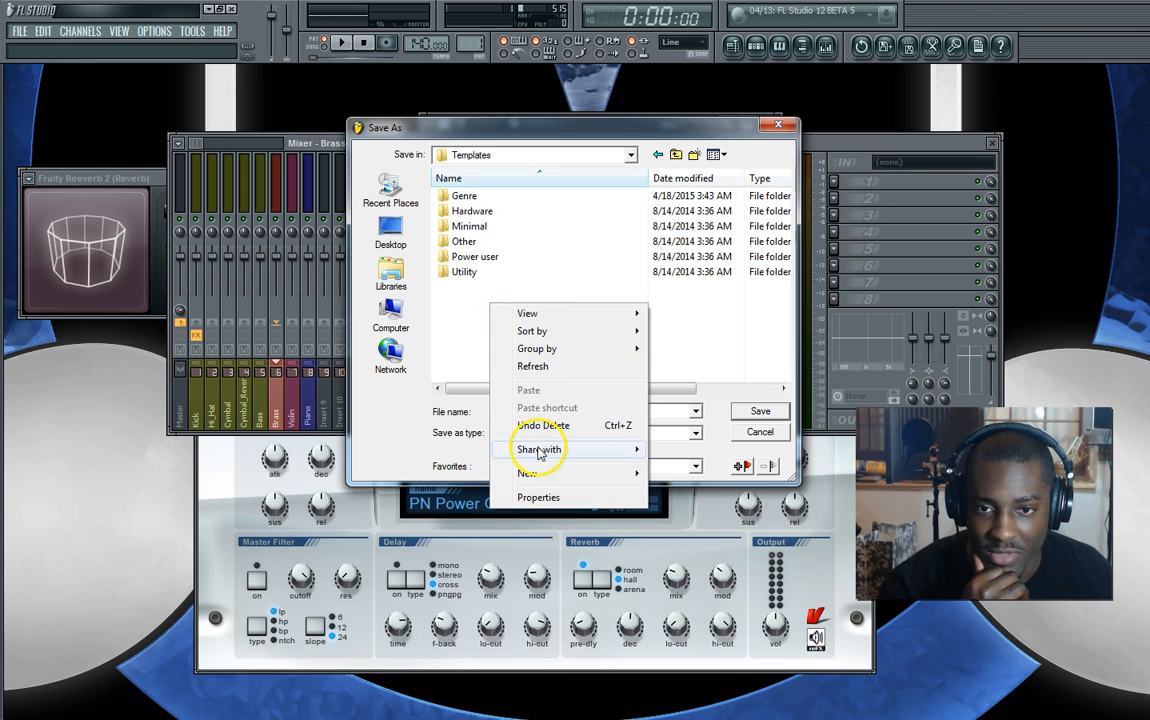
{"action": "mouse_move", "coordinate": [547, 472]}
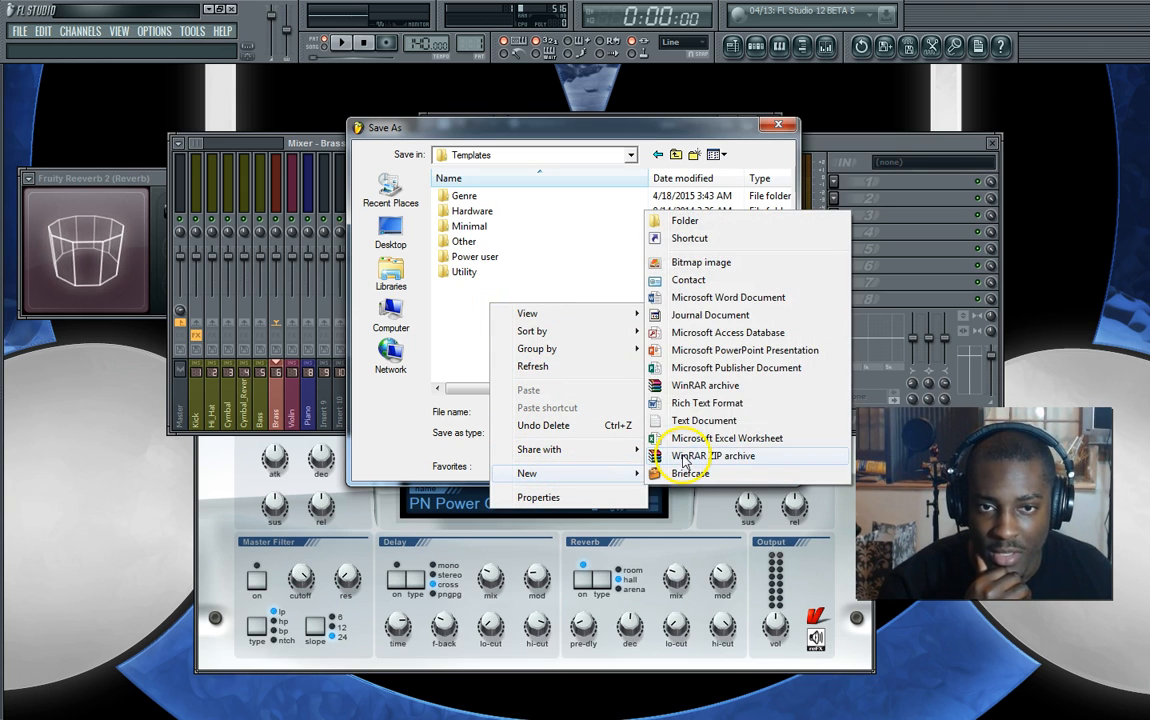
{"action": "left_click", "coordinate": [688, 210]}
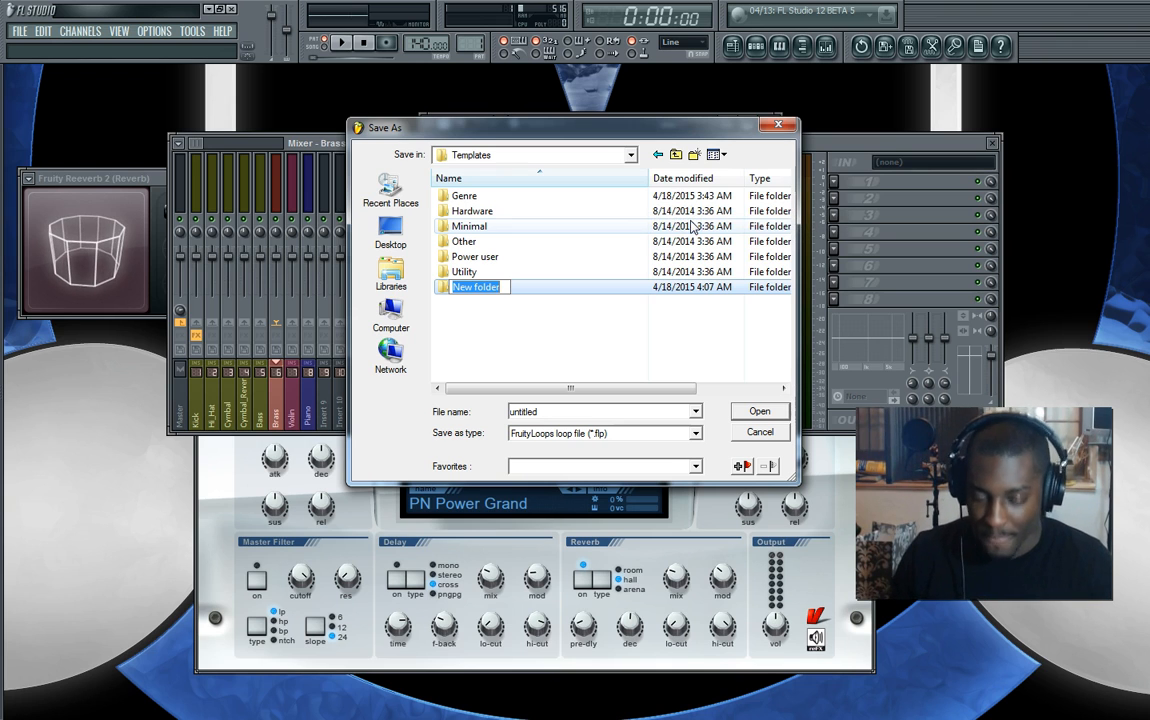
{"action": "type", "text": "Test"}
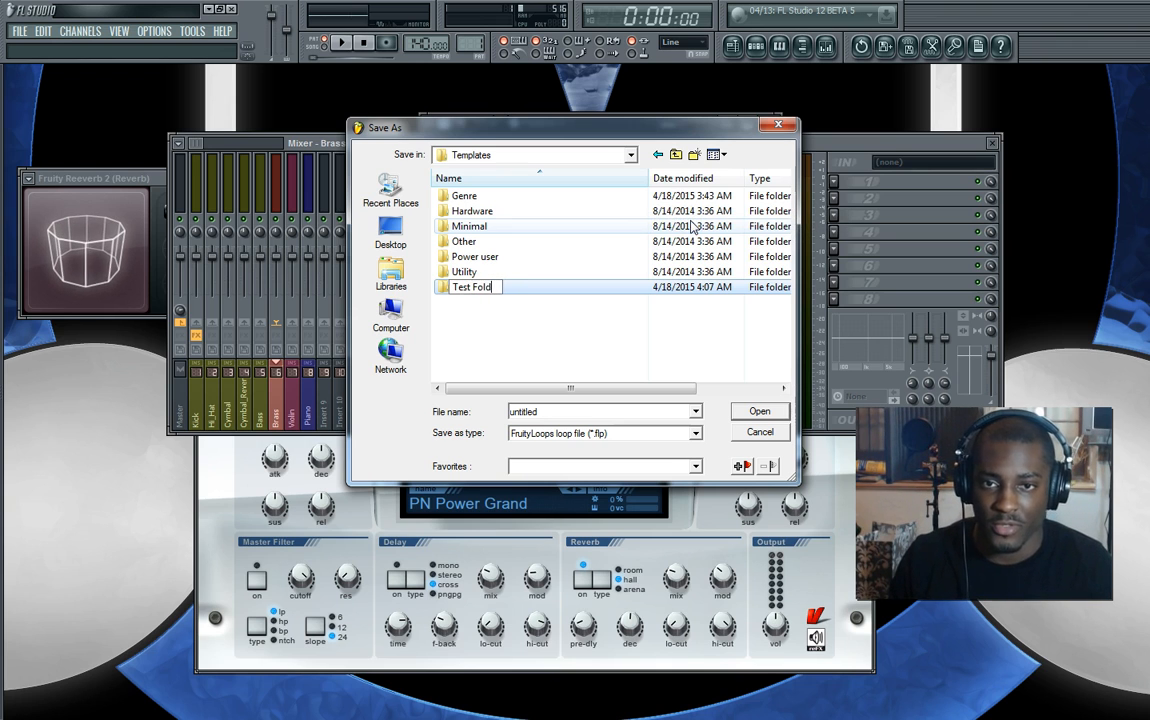
{"action": "left_click", "coordinate": [618, 329]}
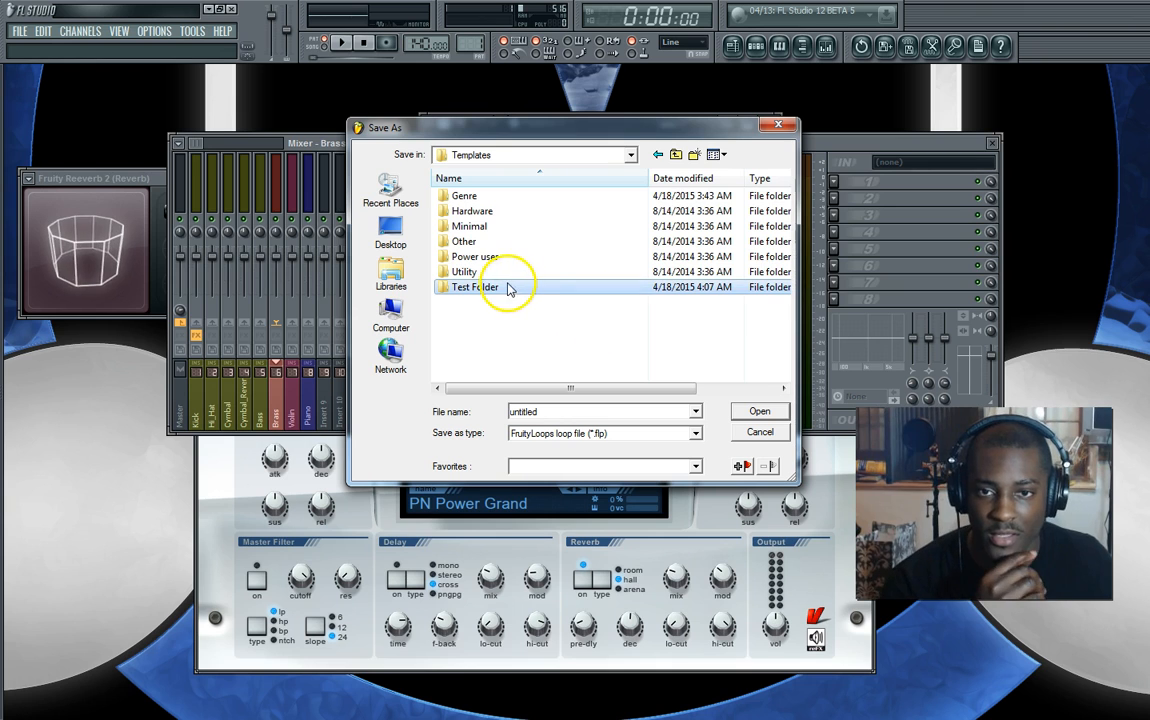
{"action": "double_click", "coordinate": [490, 288]}
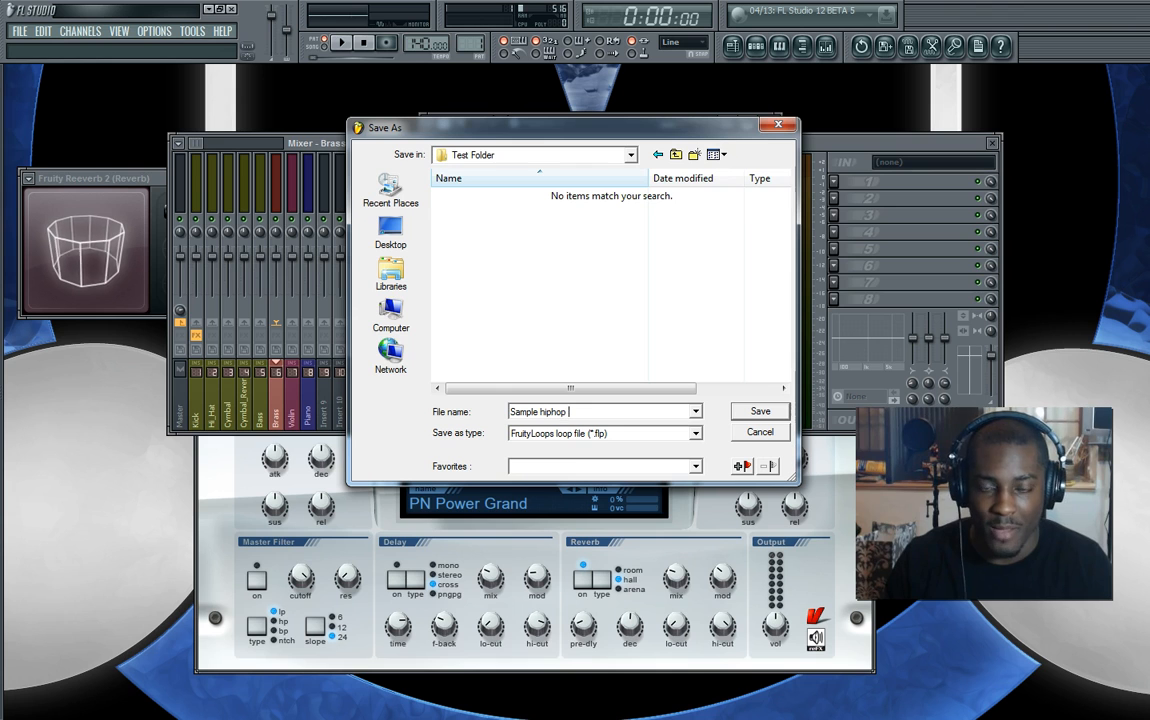
{"action": "left_click", "coordinate": [760, 411]}
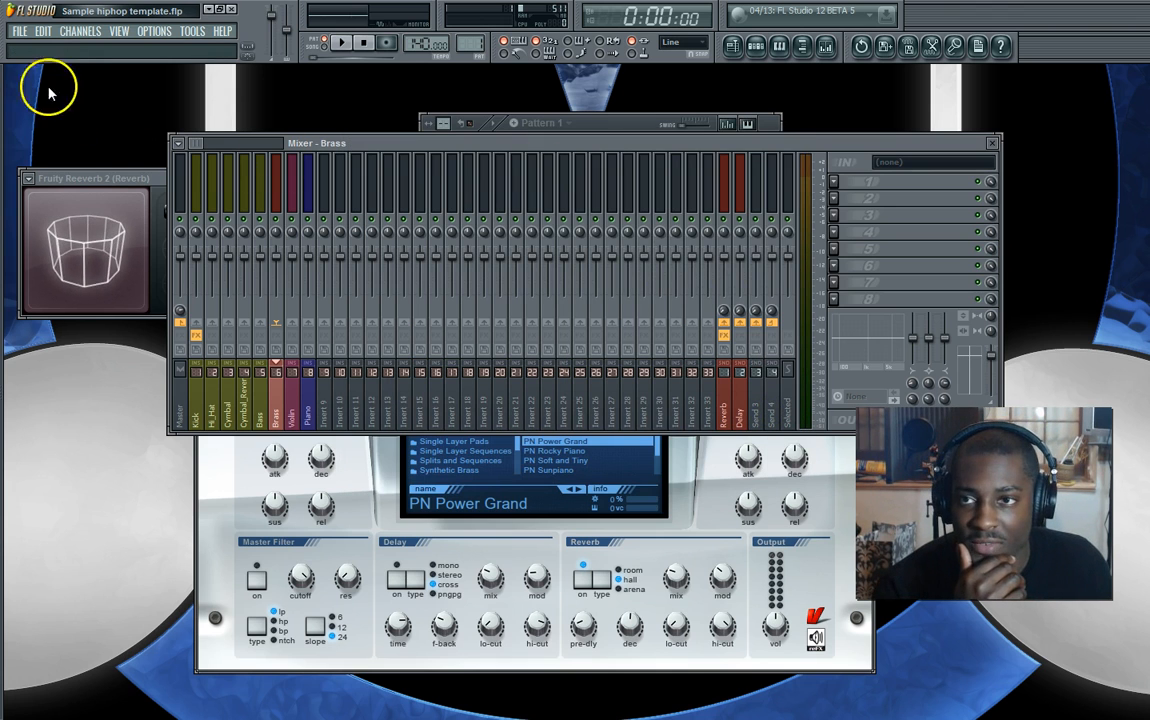
Save another copy of the project as Sample hiphop template in a new folder named Sample Template inside Templates' Genre folder
{"action": "left_click", "coordinate": [20, 31]}
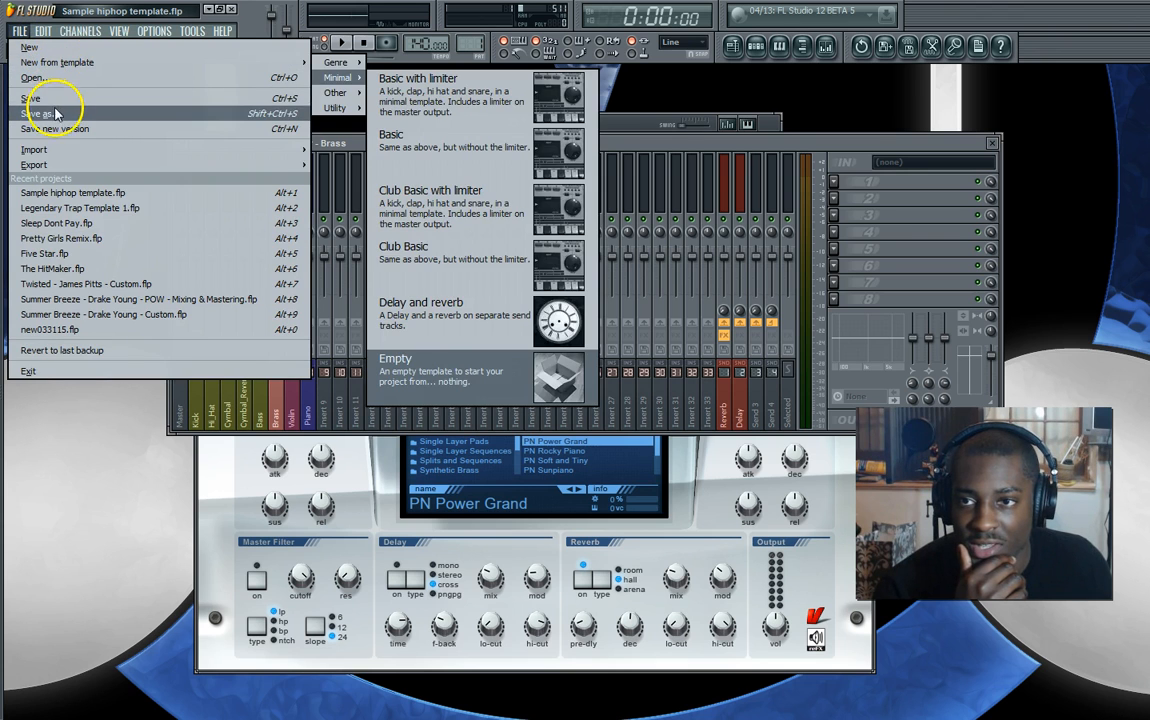
{"action": "left_click", "coordinate": [45, 113]}
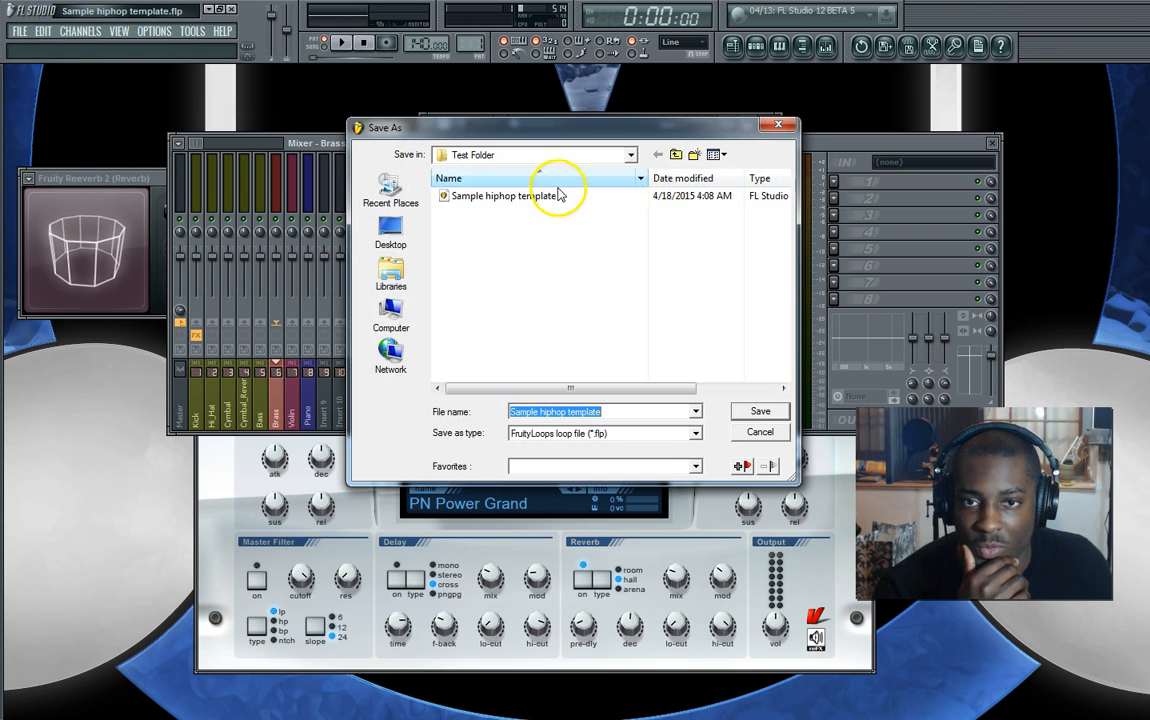
{"action": "left_click", "coordinate": [675, 155]}
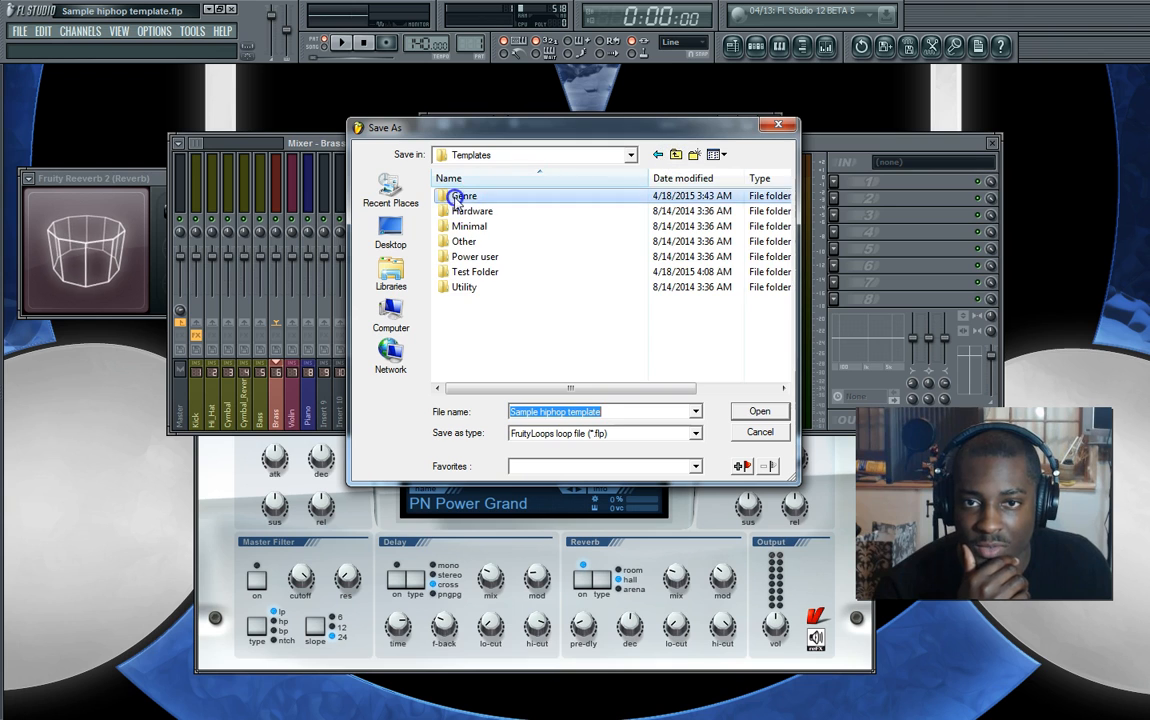
{"action": "double_click", "coordinate": [456, 196]}
{"action": "left_click", "coordinate": [694, 155]}
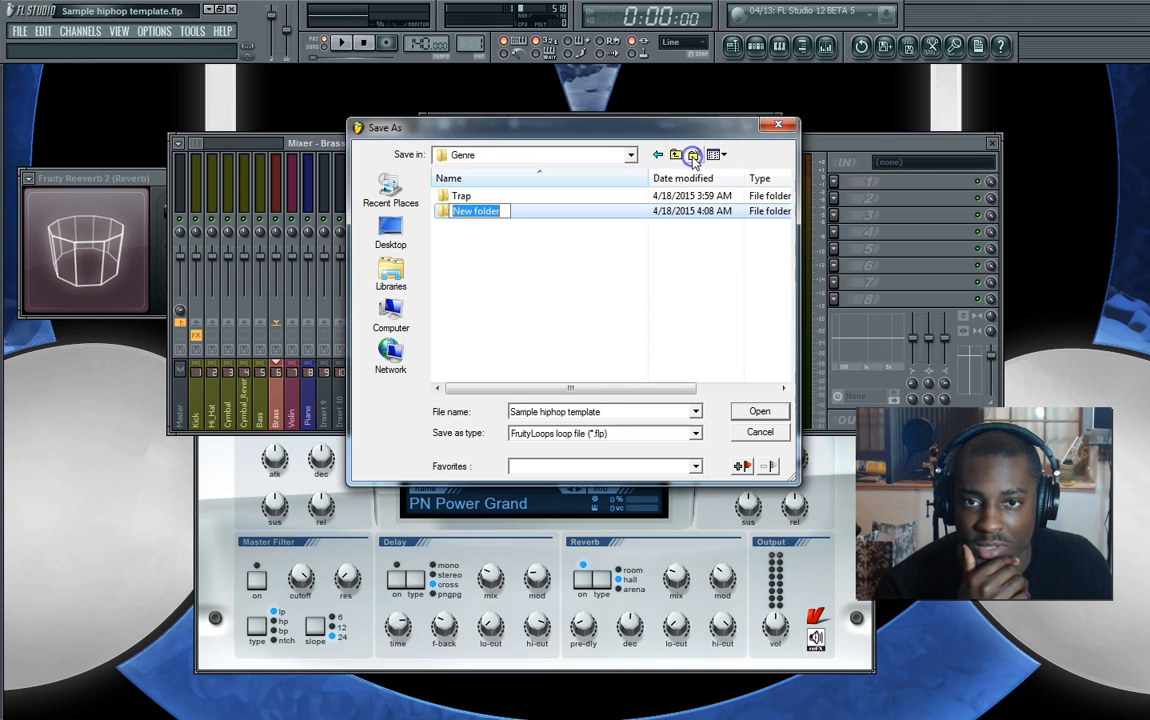
{"action": "type", "text": "Sample"}
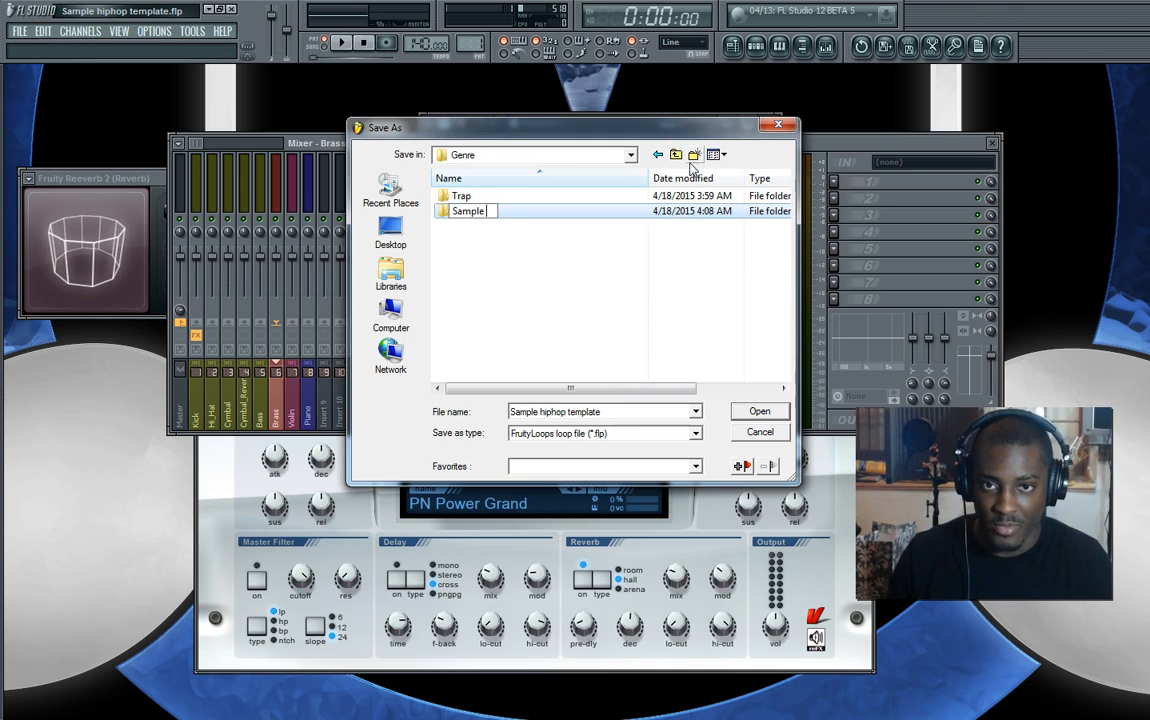
{"action": "type", "text": " Template"}
{"action": "key", "text": "Return"}
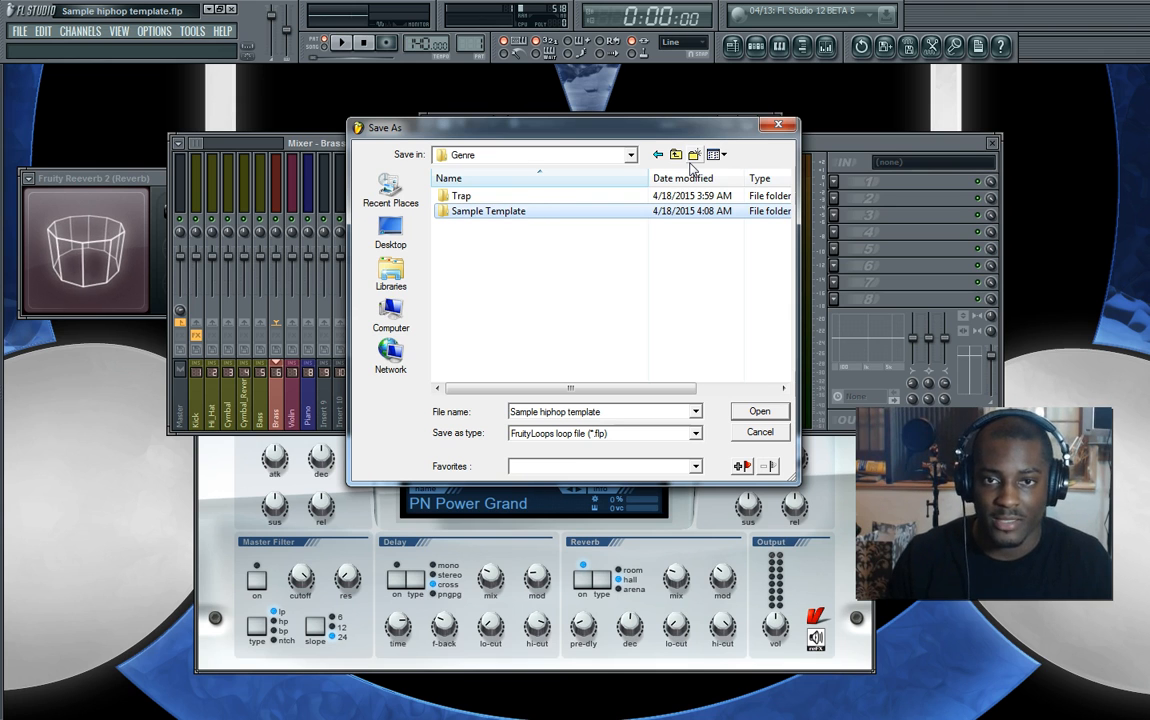
{"action": "double_click", "coordinate": [612, 210]}
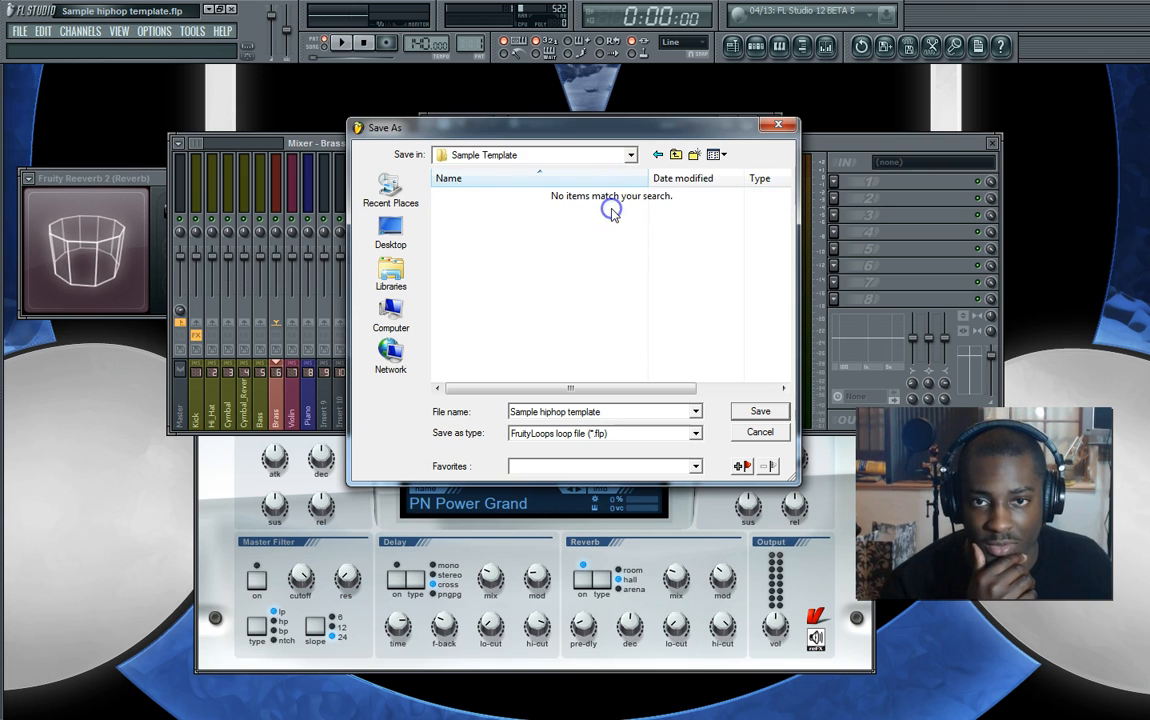
{"action": "left_click", "coordinate": [760, 411]}
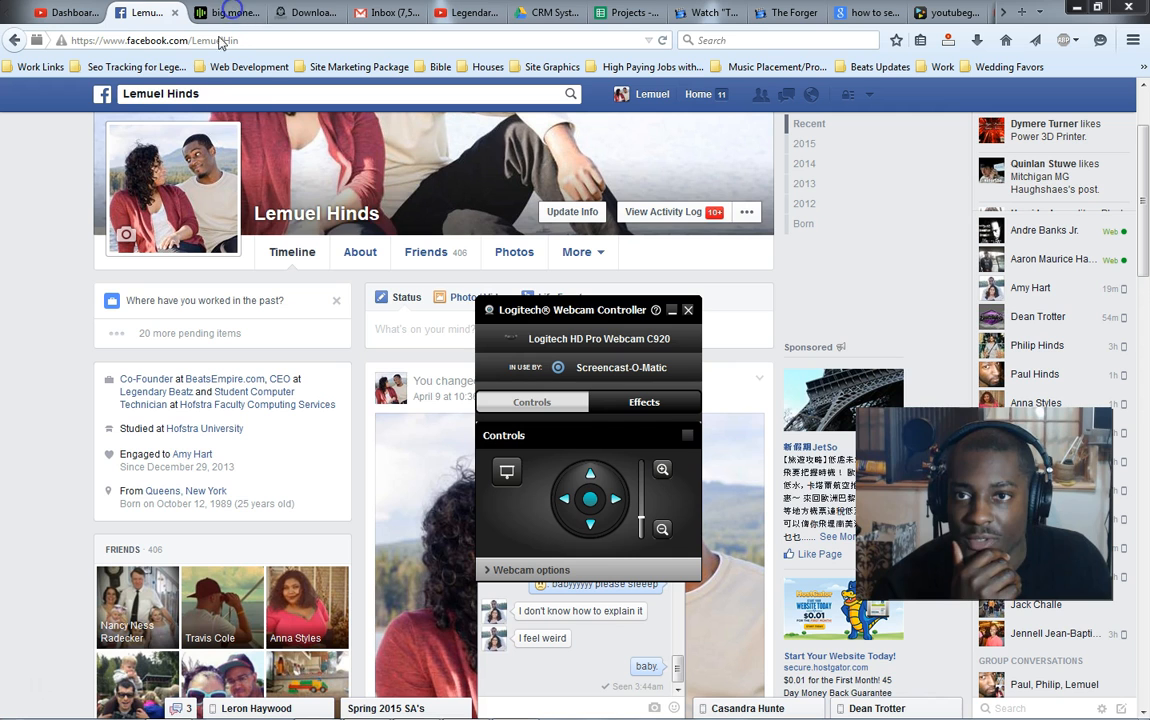
Open FL Studio and start a new project from the top-level Sample hiphop template after checking the Genre templates
{"action": "left_click", "coordinate": [209, 9]}
{"action": "mouse_move", "coordinate": [248, 714]}
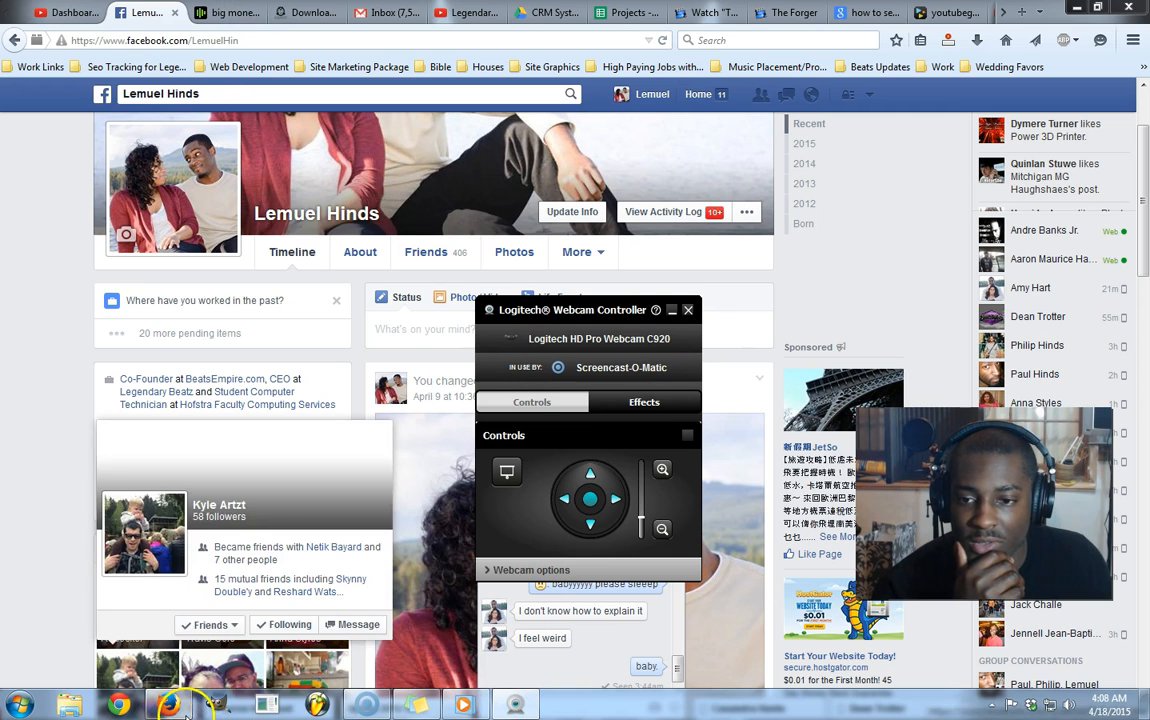
{"action": "left_click", "coordinate": [334, 708]}
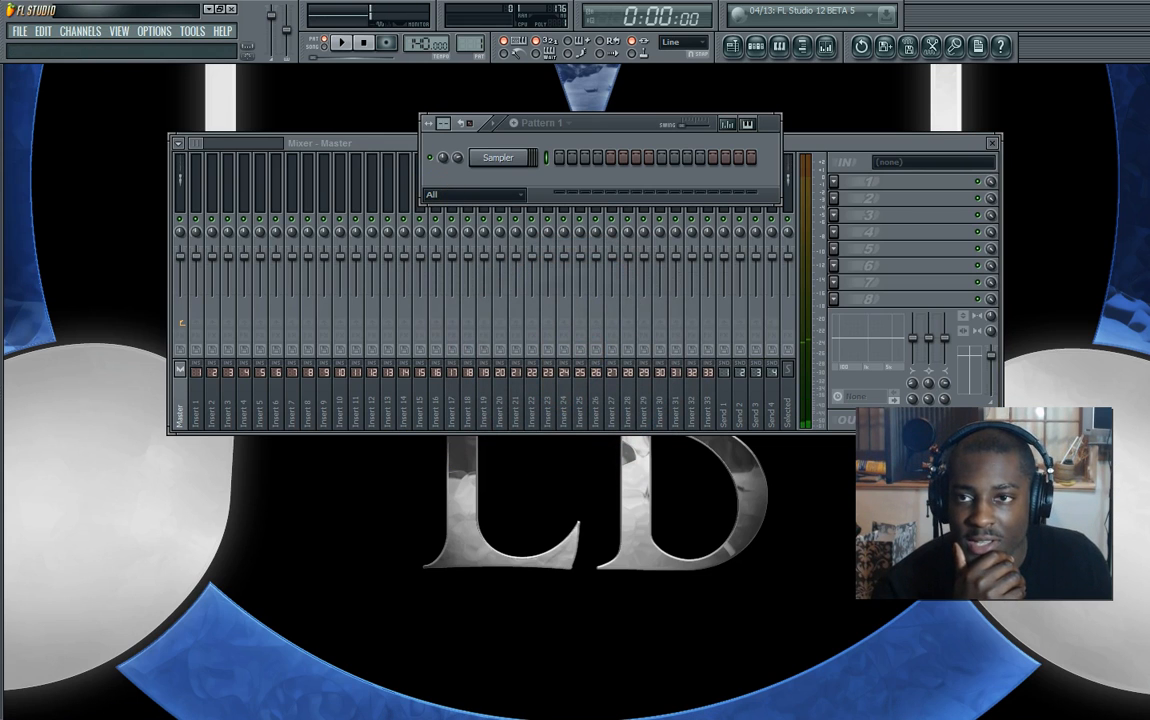
{"action": "left_click", "coordinate": [20, 31]}
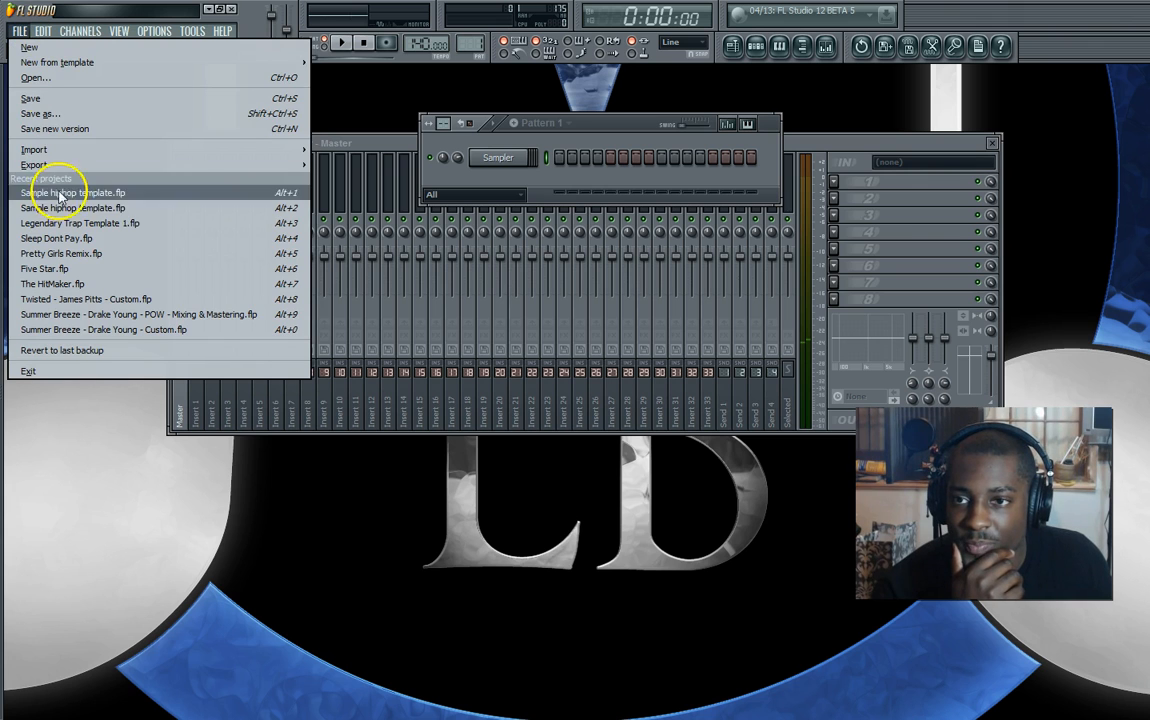
{"action": "mouse_move", "coordinate": [40, 64]}
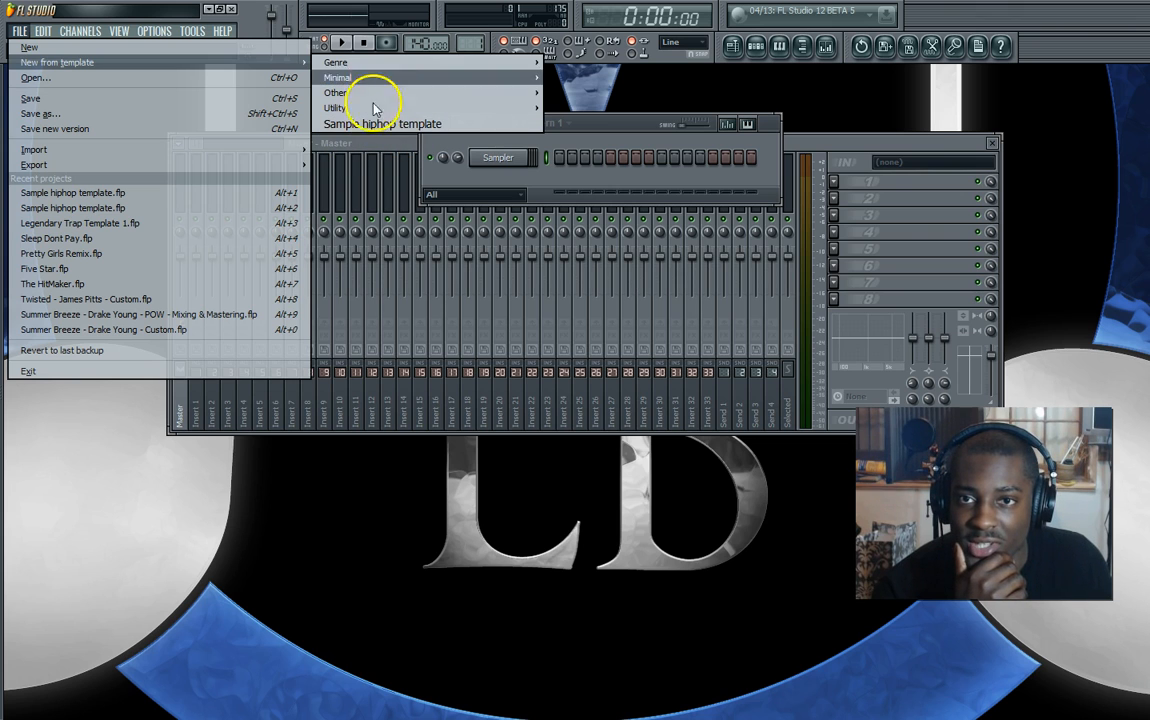
{"action": "mouse_move", "coordinate": [386, 64]}
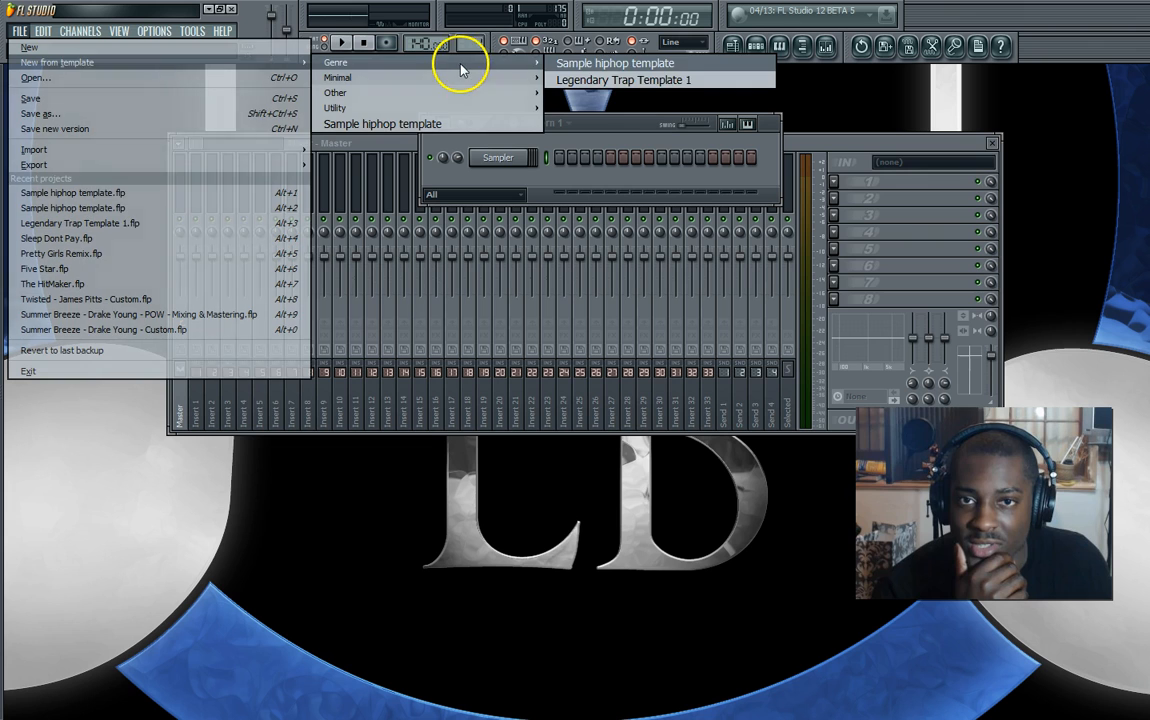
{"action": "left_click", "coordinate": [355, 124]}
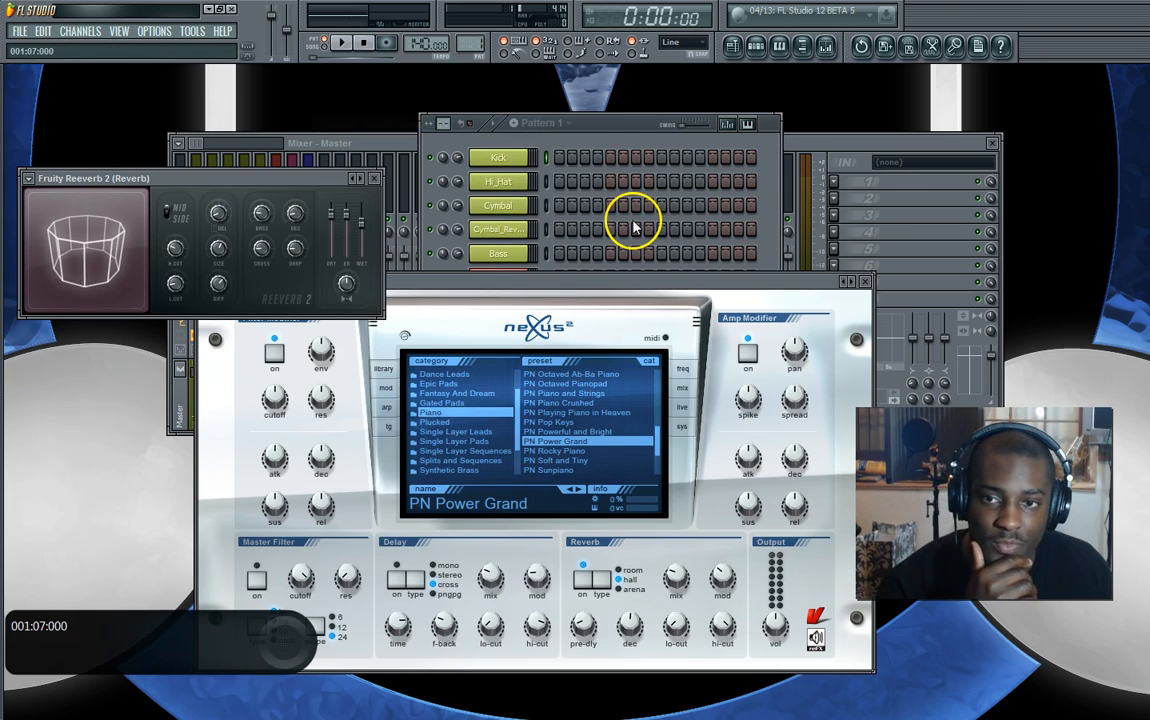
Check the mixer tracks, return to the channel rack and audition the channels one by one from Hi_Hat to Piano
{"action": "left_click", "coordinate": [826, 148]}
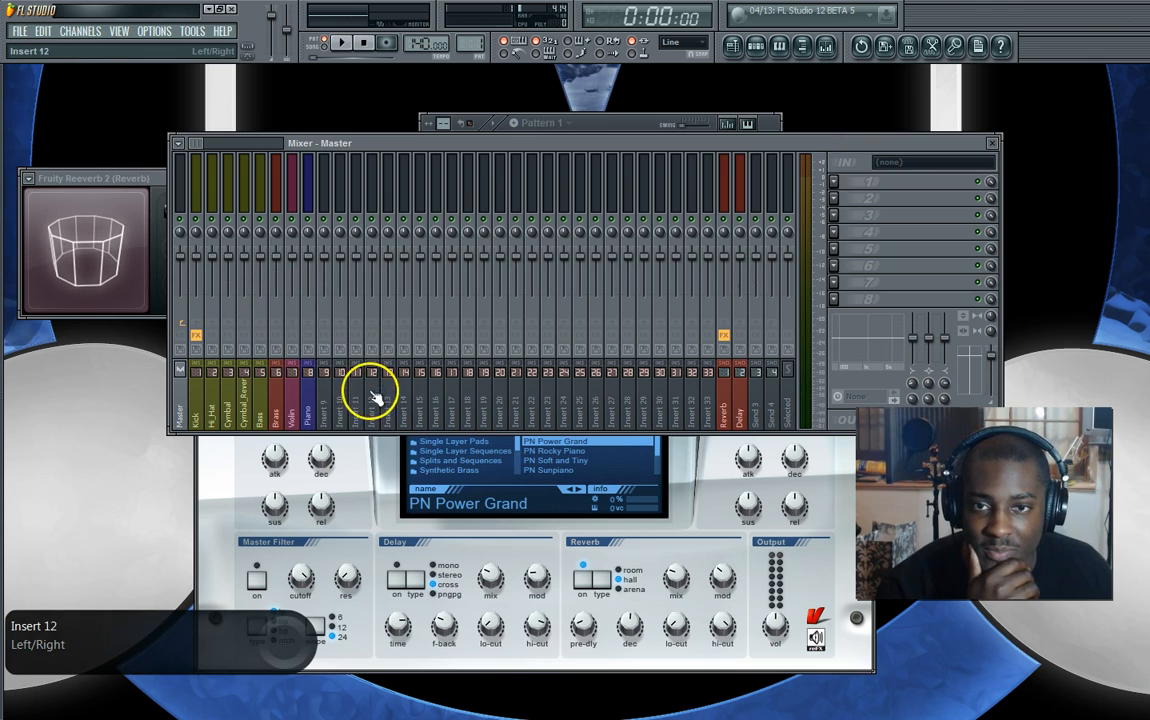
{"action": "left_click", "coordinate": [621, 122]}
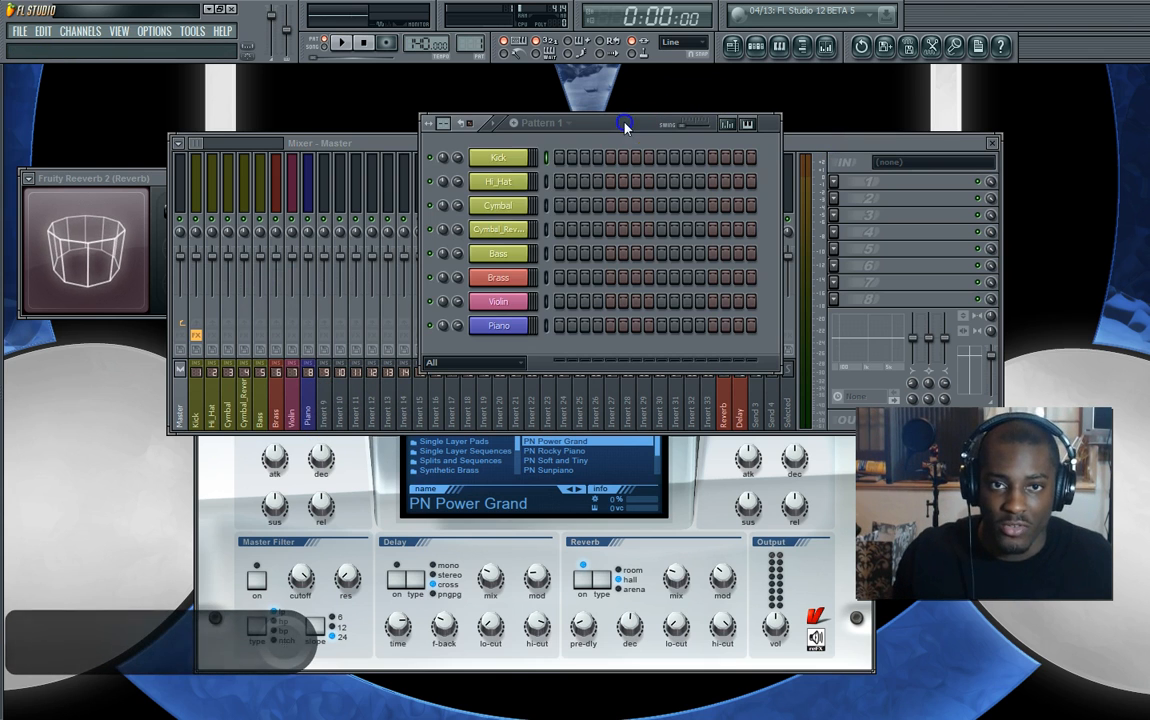
{"action": "left_click", "coordinate": [548, 183]}
{"action": "left_click", "coordinate": [547, 203]}
{"action": "left_click", "coordinate": [546, 231]}
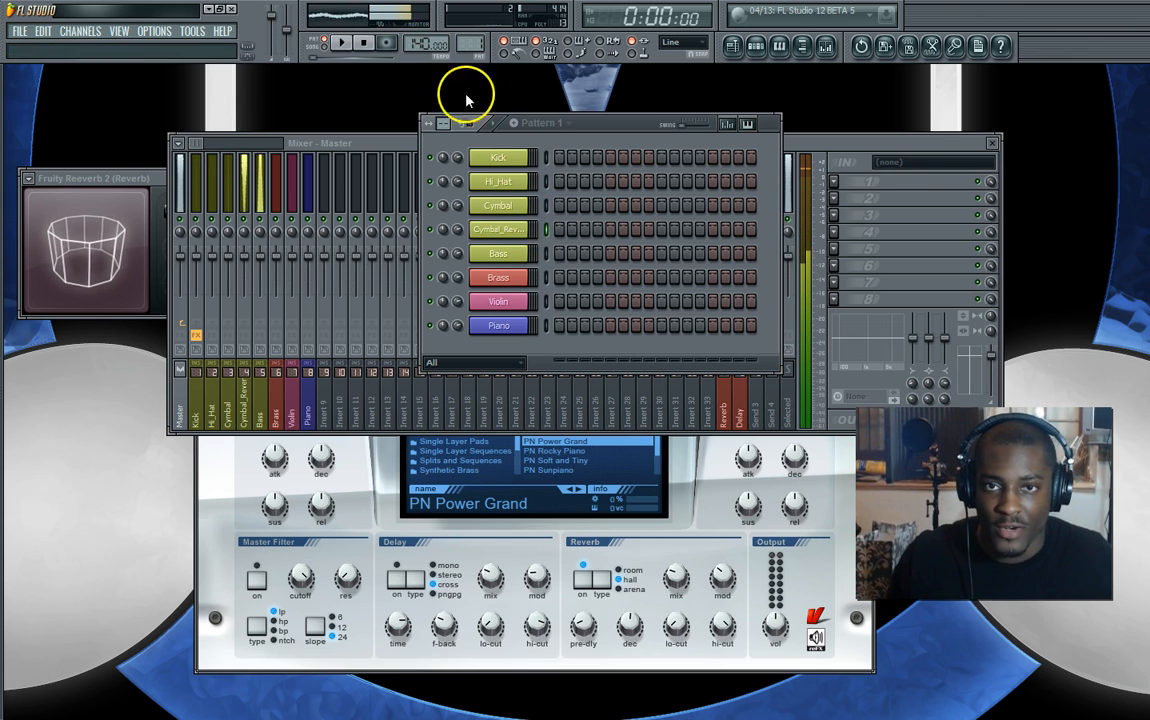
{"action": "left_click", "coordinate": [545, 256]}
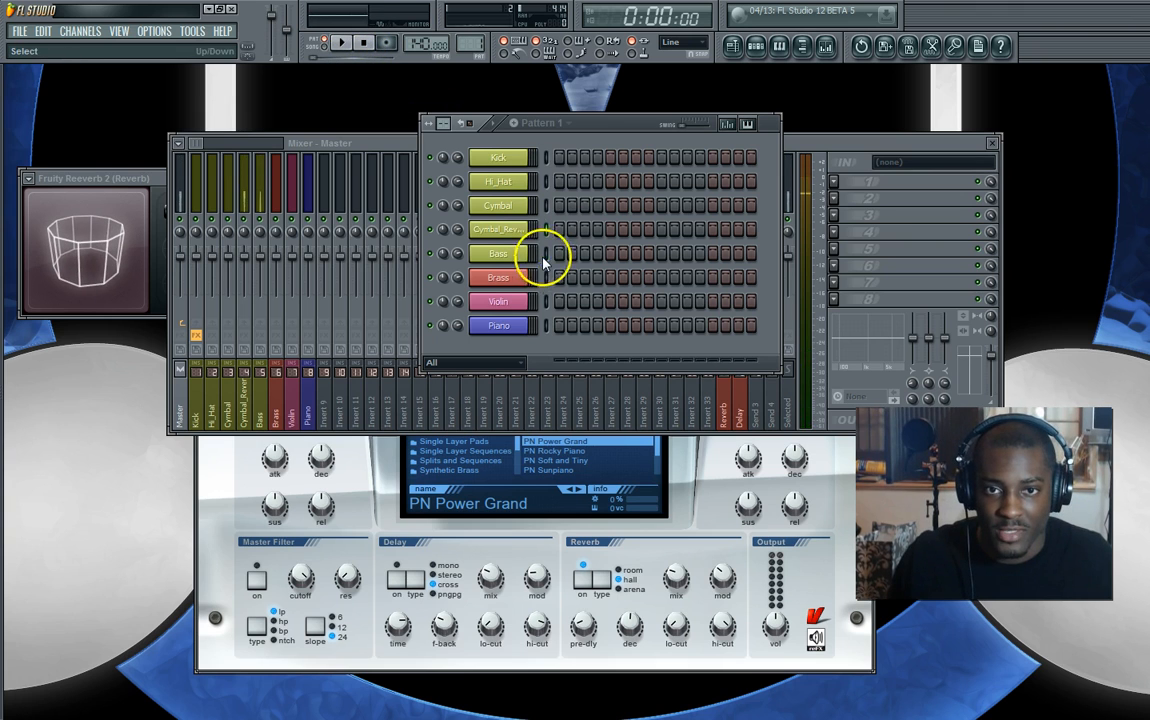
{"action": "left_click", "coordinate": [545, 280]}
{"action": "left_click", "coordinate": [545, 303]}
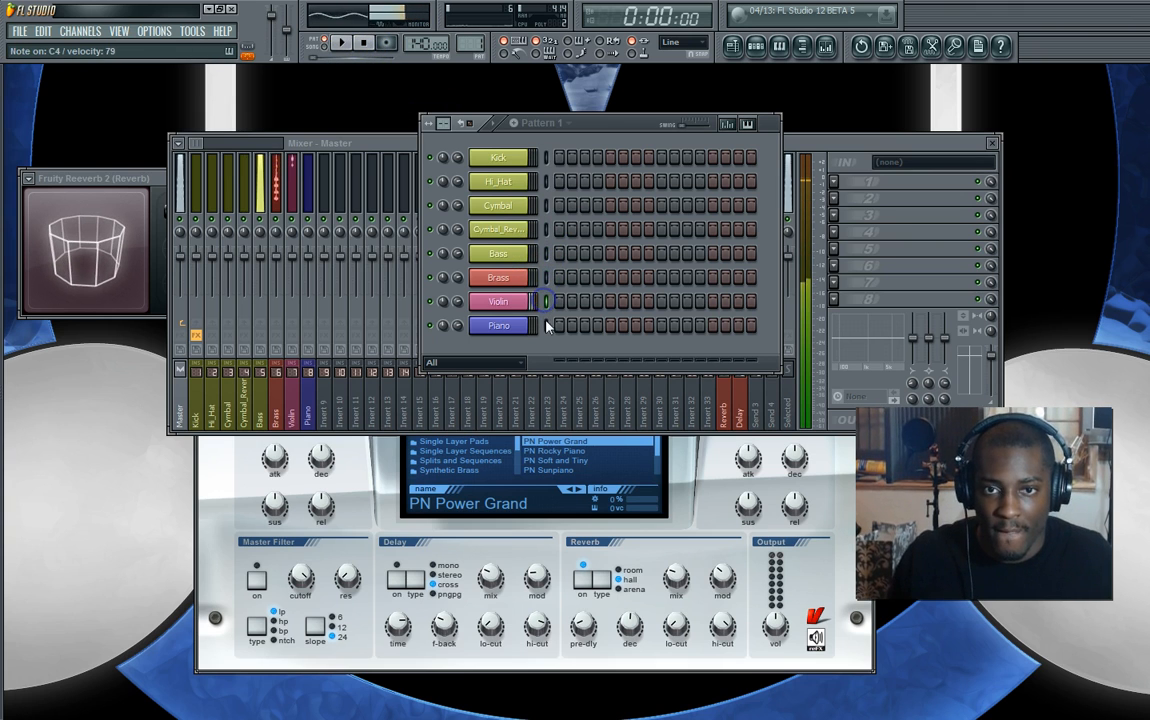
{"action": "left_click", "coordinate": [546, 327]}
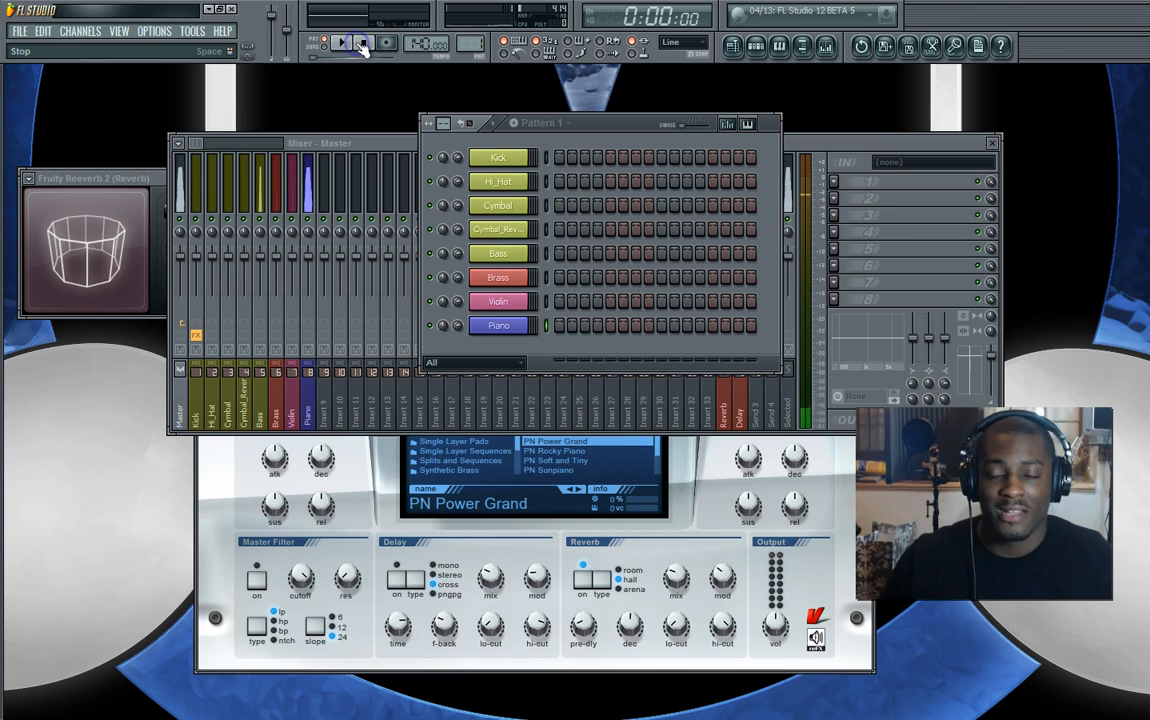